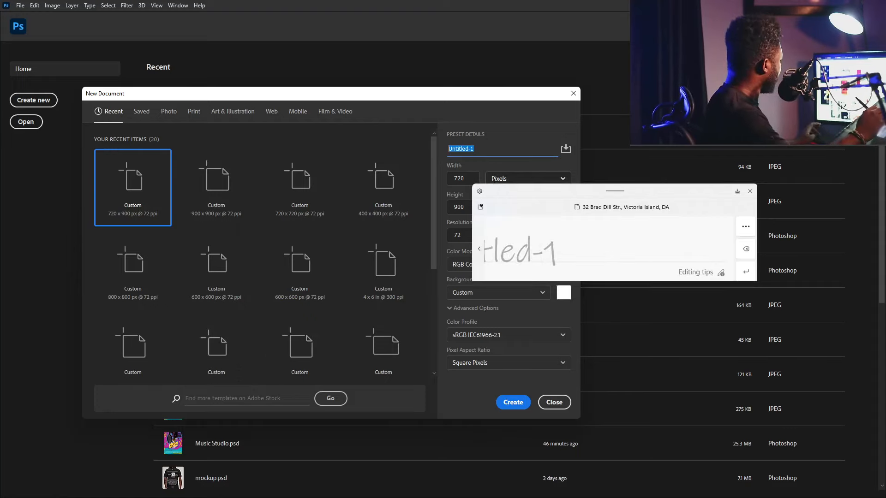
- Create a 720 × 900 px, 72 ppi document named 'Studio poster'
type("Studio poster")
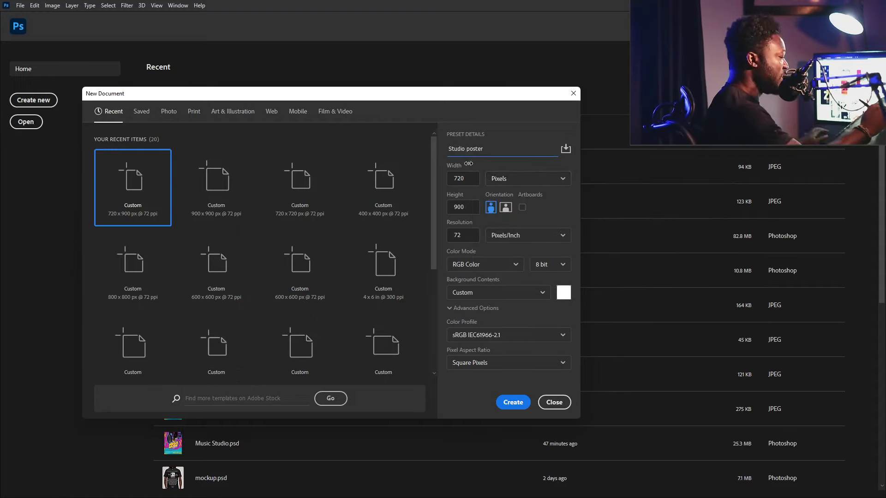
left_click(467, 176)
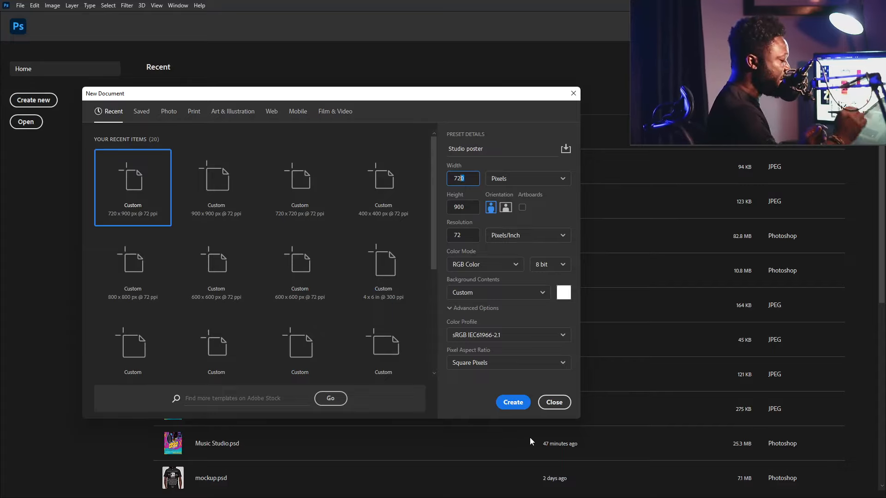
left_click(517, 403)
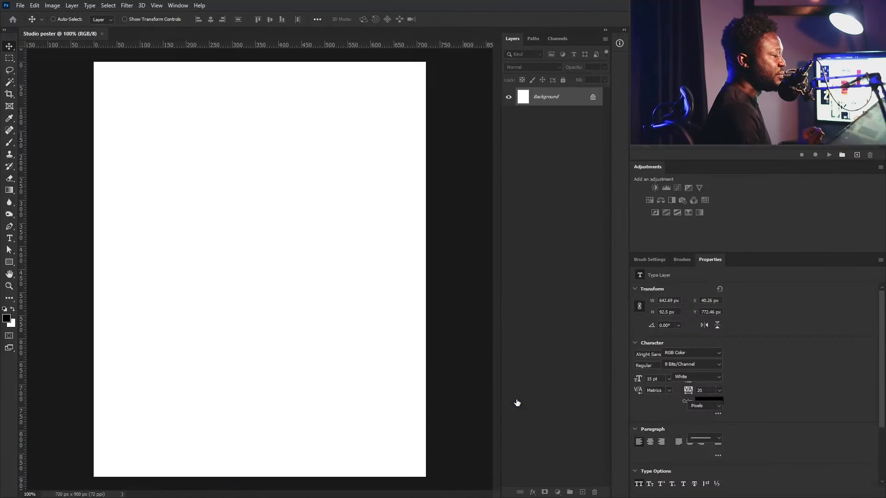
- Place mic.png rotated 180° and slightly tilted, hanging from the poster's top edge
left_click_drag(885, 194, 197, 193)
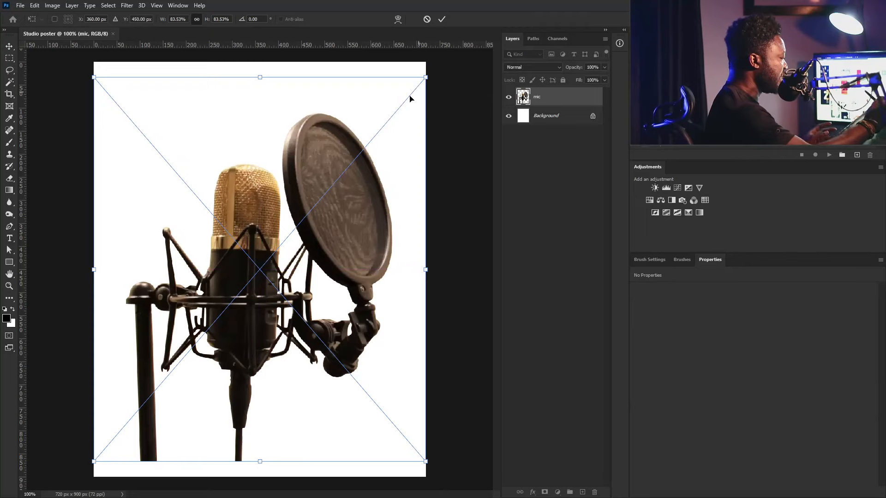
right_click(376, 189)
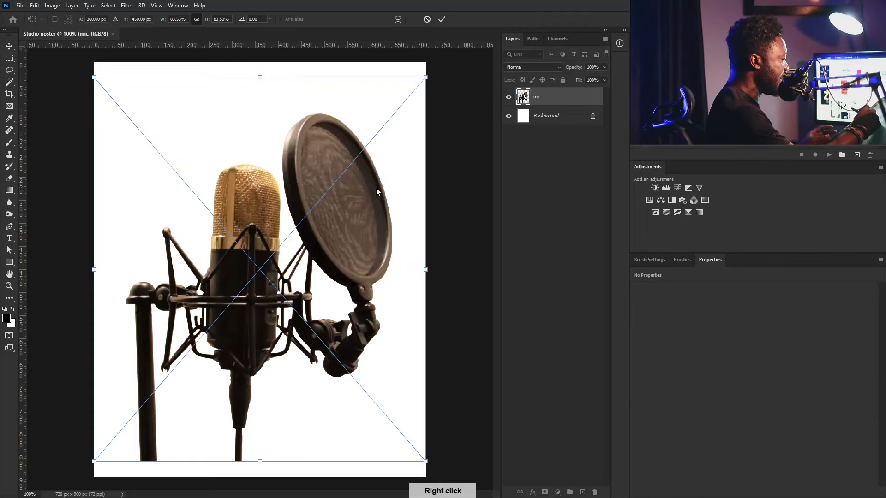
left_click(429, 259)
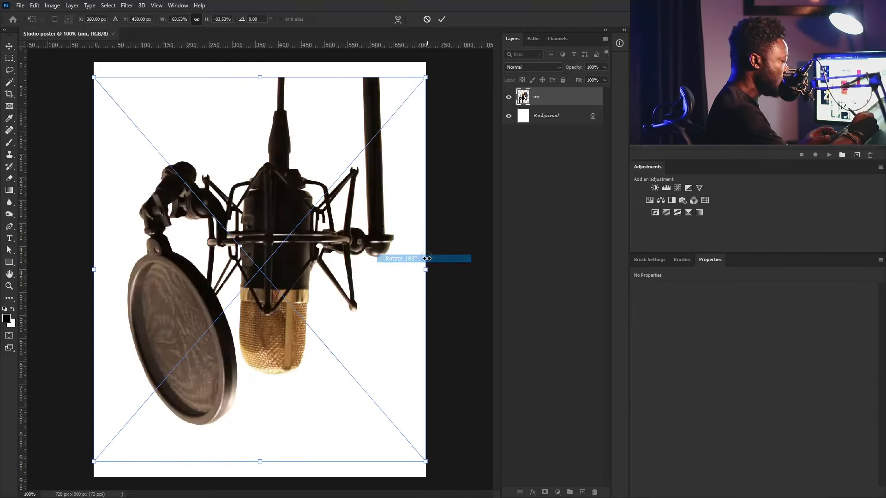
left_click_drag(335, 263, 348, 181)
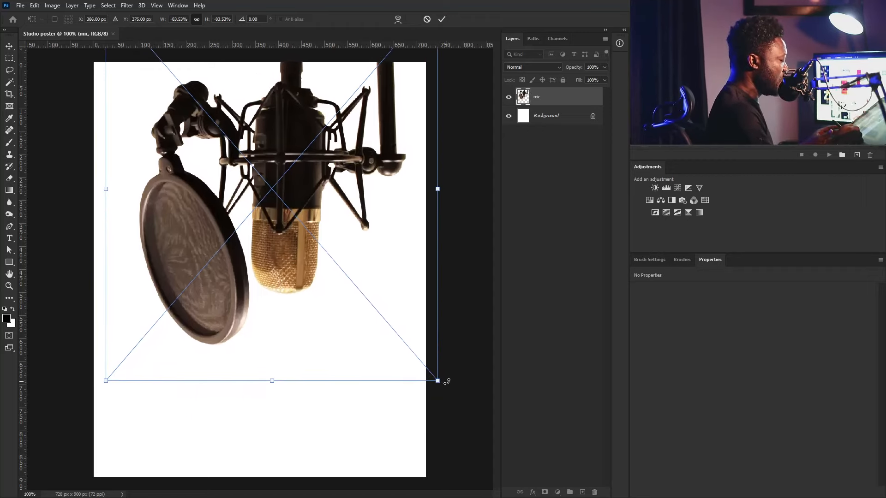
left_click_drag(443, 380, 406, 419)
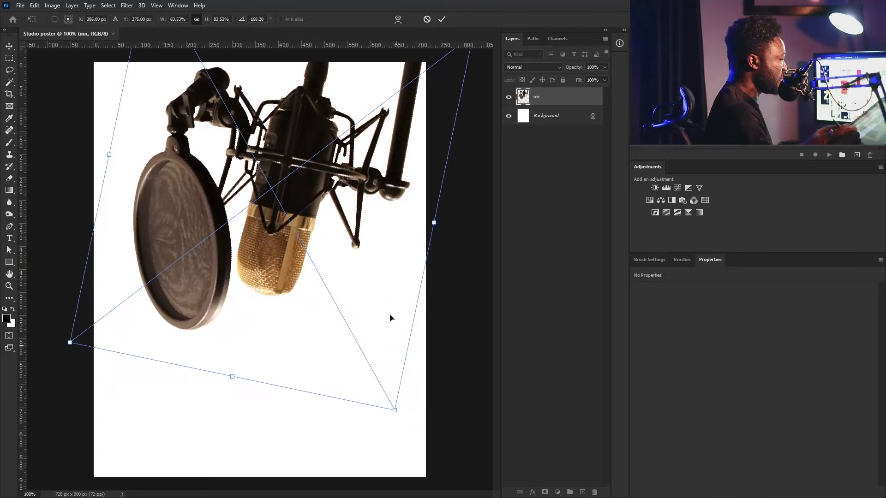
left_click_drag(326, 187, 339, 154)
left_click_drag(345, 236, 337, 228)
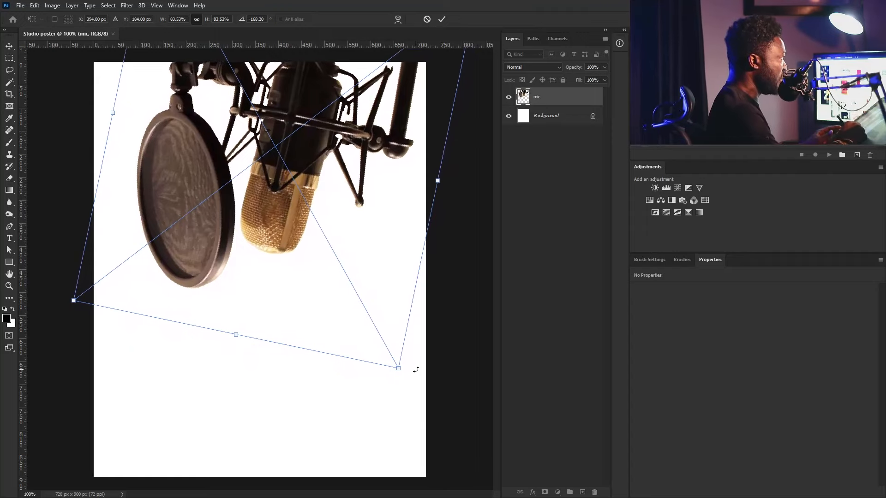
key("Return")
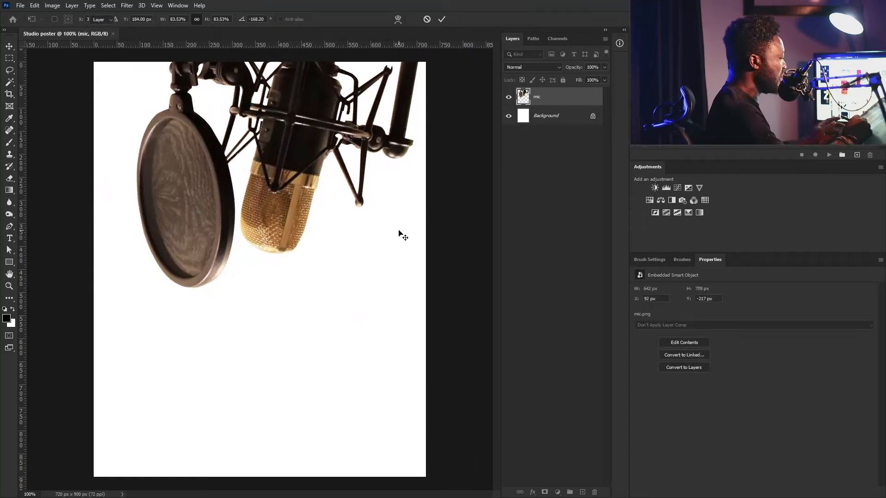
left_click_drag(305, 183, 306, 189)
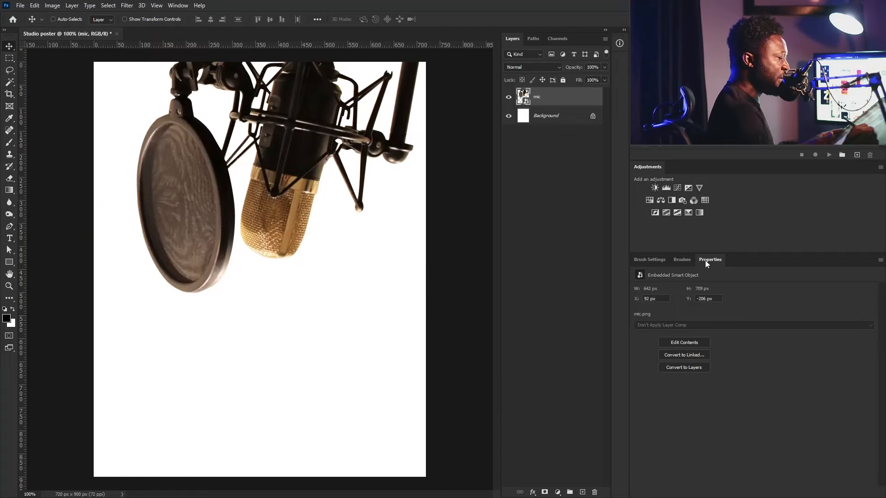
- Add a Curves adjustment clipped to the mic with a slight S-curve, input 70 to output 59
left_click(677, 187)
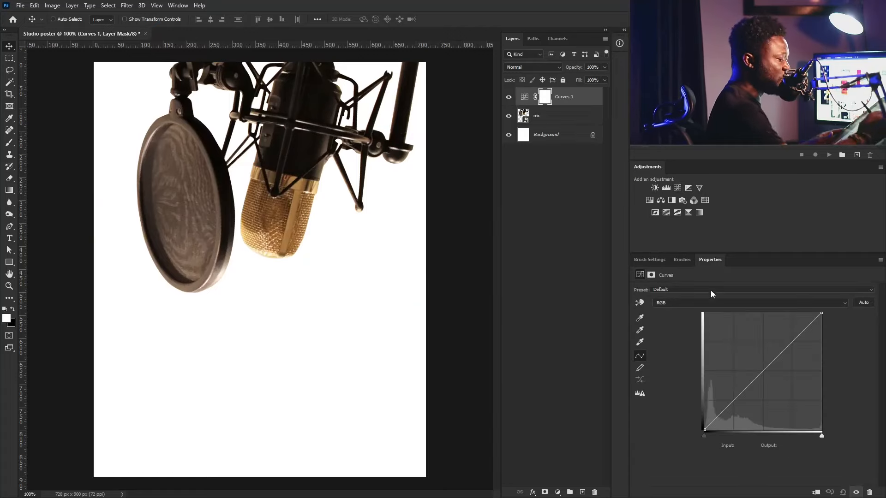
left_click(816, 492)
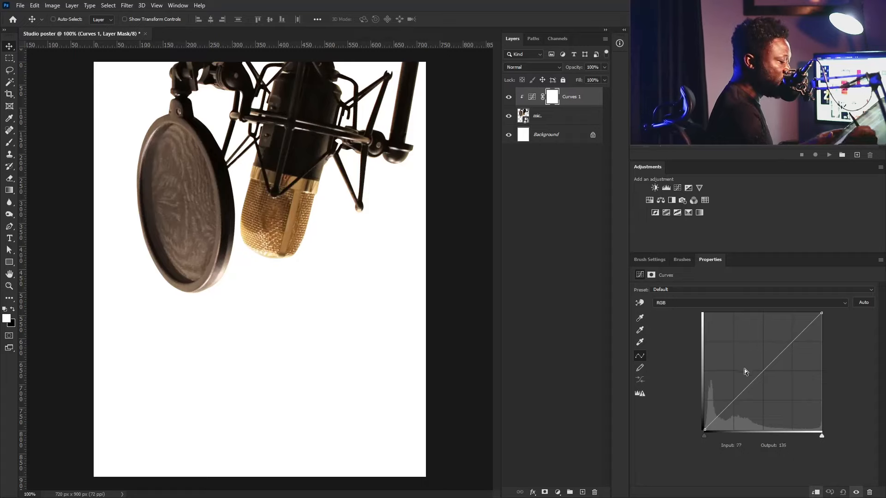
left_click_drag(736, 399, 737, 402)
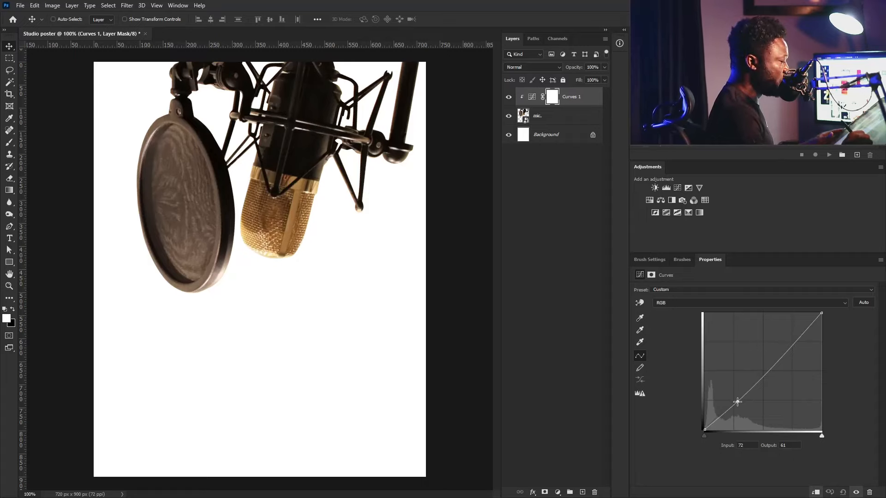
left_click_drag(792, 349, 790, 346)
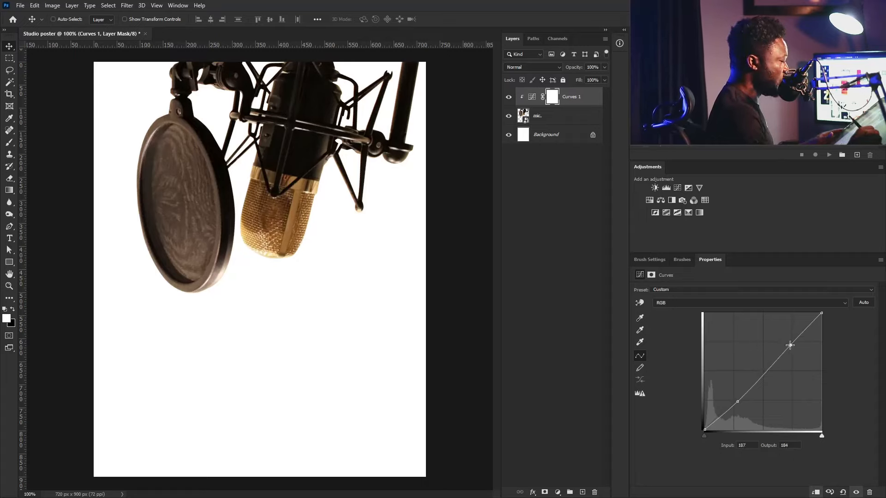
left_click_drag(737, 403, 738, 405)
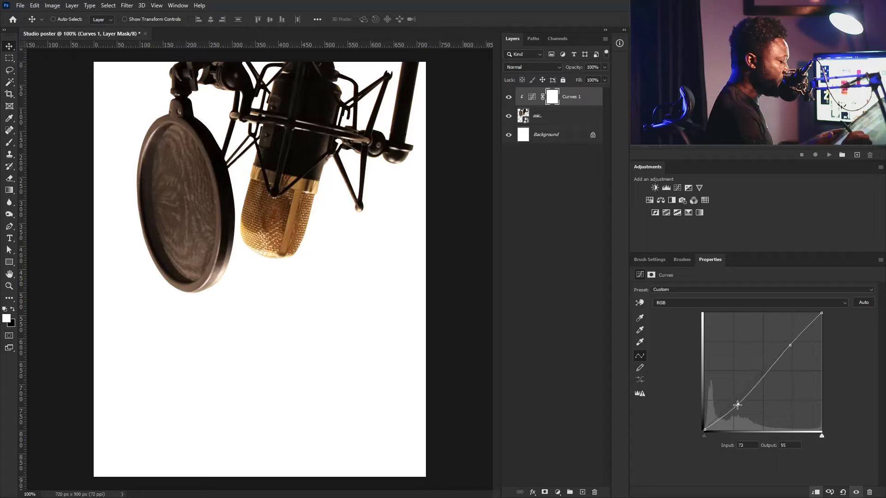
left_click_drag(790, 345, 791, 343)
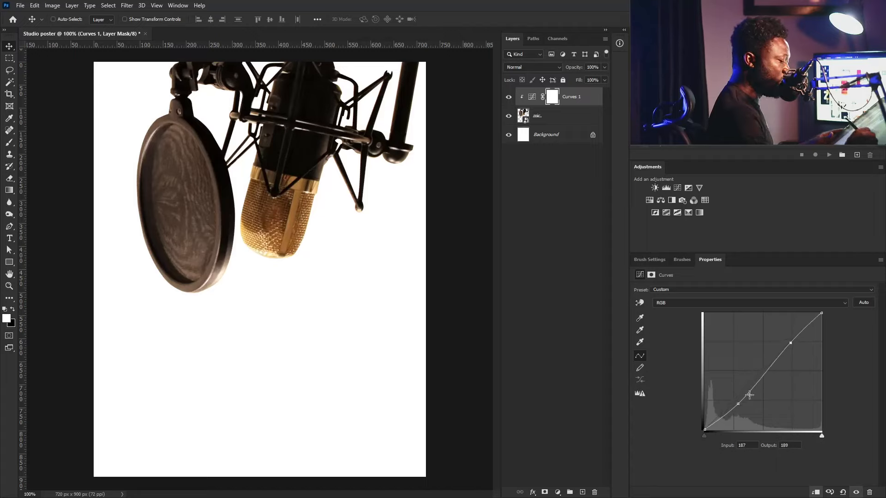
left_click_drag(740, 403, 739, 402)
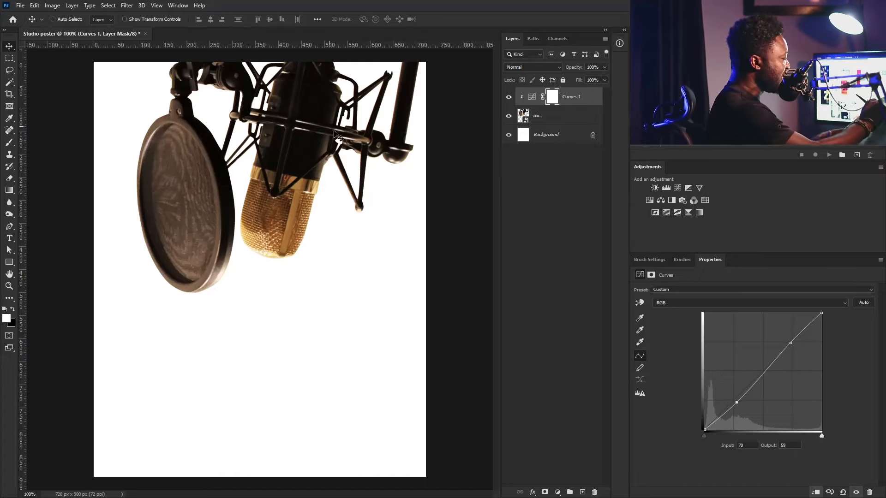
left_click(569, 98)
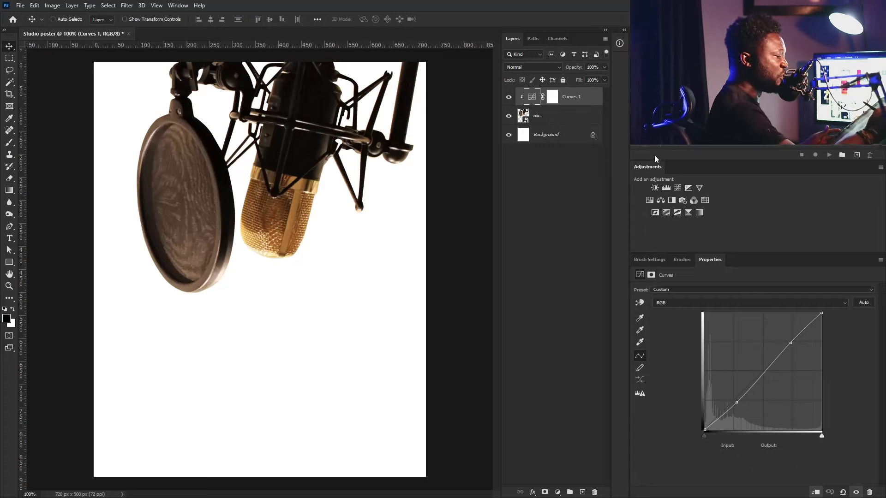
- Add a Hue/Saturation adjustment clipped to the mic that fully desaturates it
left_click(649, 199)
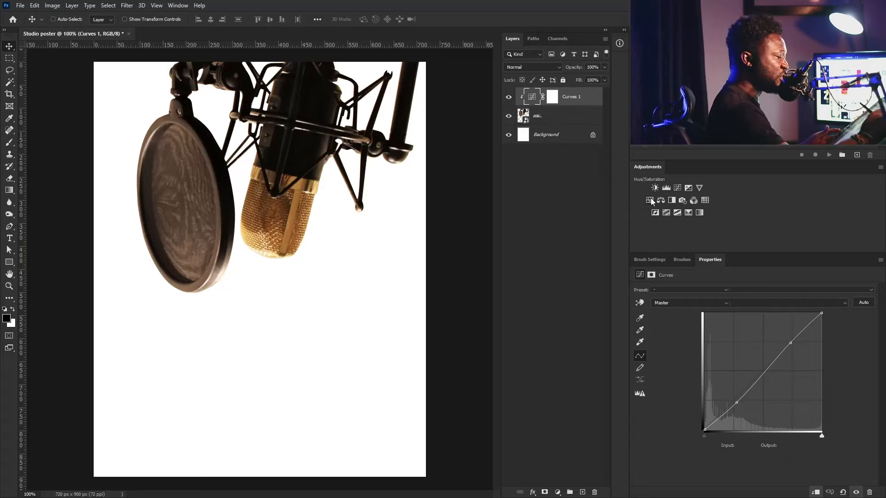
left_click(816, 492)
left_click_drag(754, 344, 598, 350)
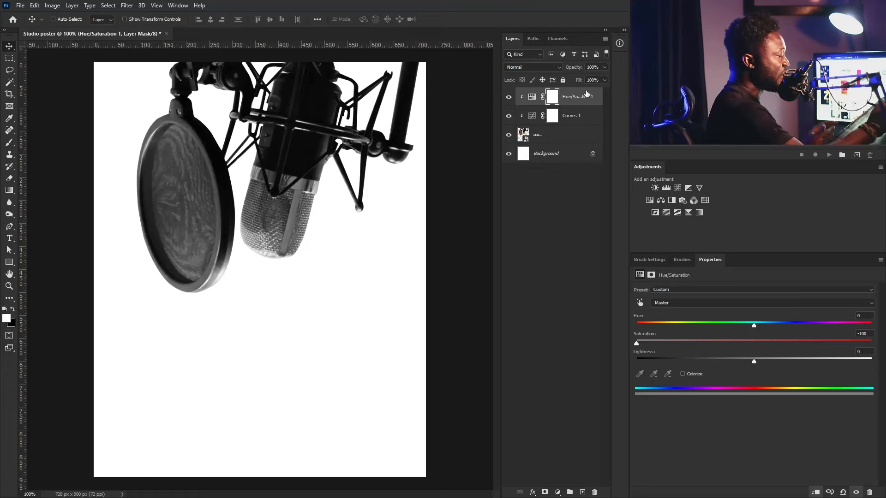
left_click(552, 96)
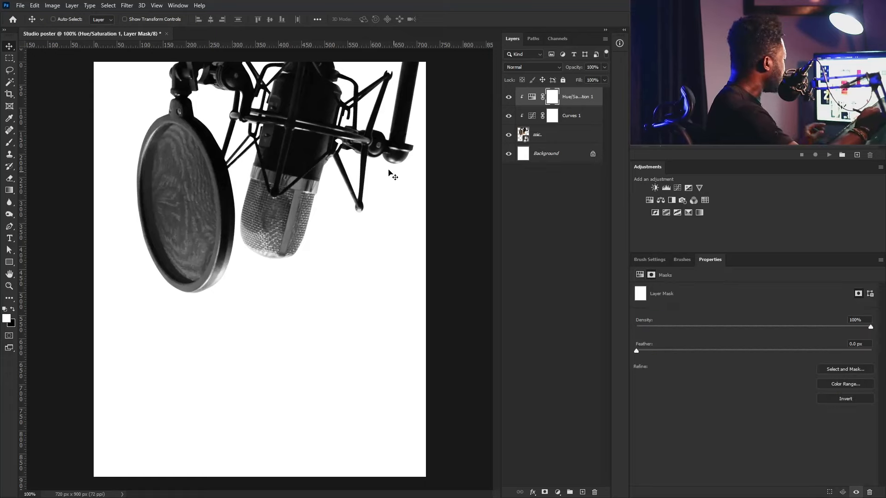
- Set up a soft round 60 px brush, no Shape Dynamics or Transfer, lower flow, black colour
key("b")
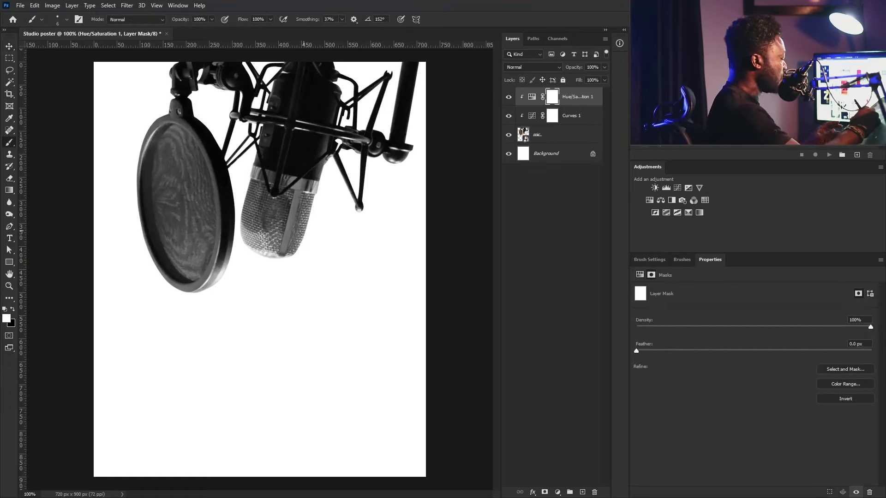
key("bracketright")
key("bracketright")
key("bracketright")
key("bracketright")
key("bracketright")
key("bracketright")
key("bracketright")
key("bracketright")
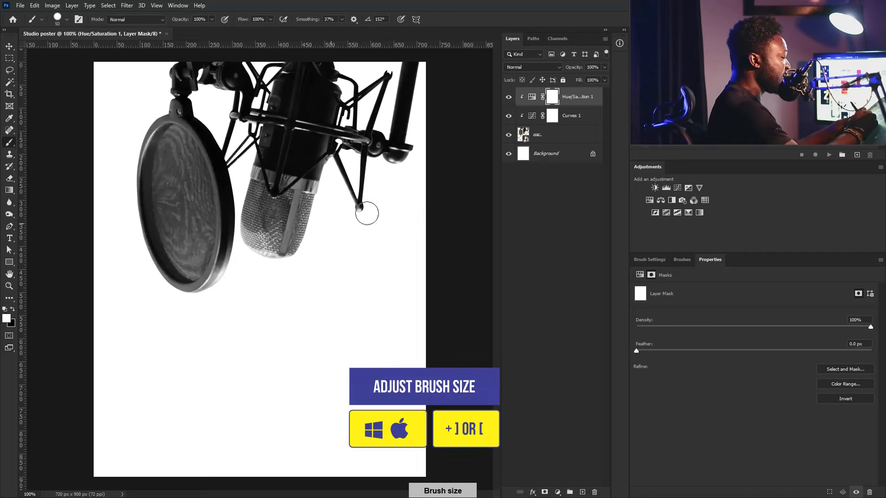
left_click(658, 260)
left_click(704, 279)
left_click(641, 301)
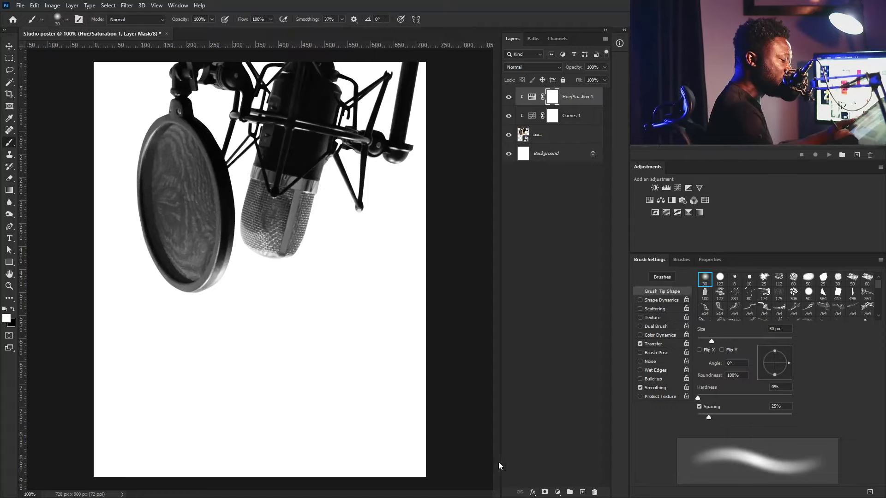
left_click(640, 344)
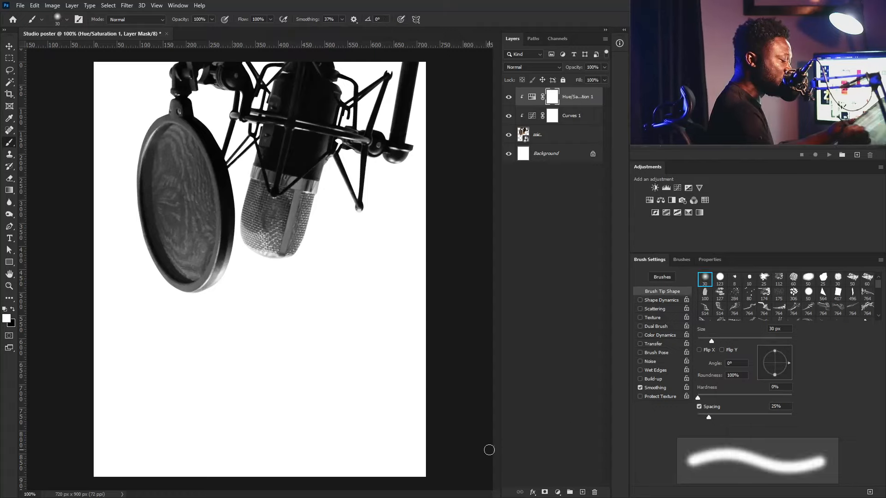
left_click(271, 19)
left_click_drag(236, 33, 242, 32)
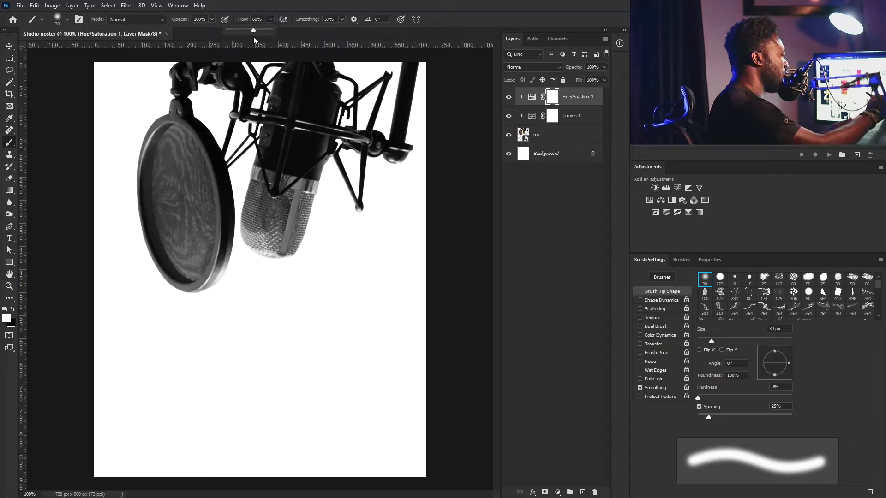
key("bracketright")
key("bracketright")
key("bracketright")
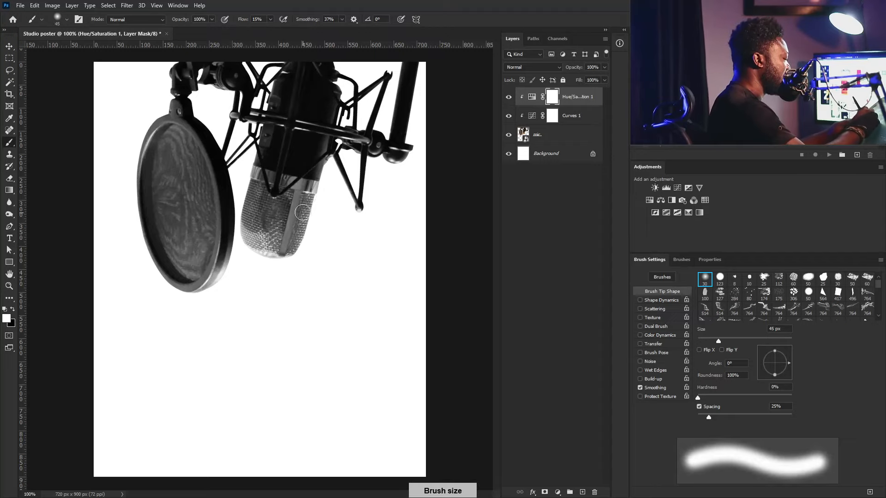
key("bracketright")
key("bracketright")
key("bracketright")
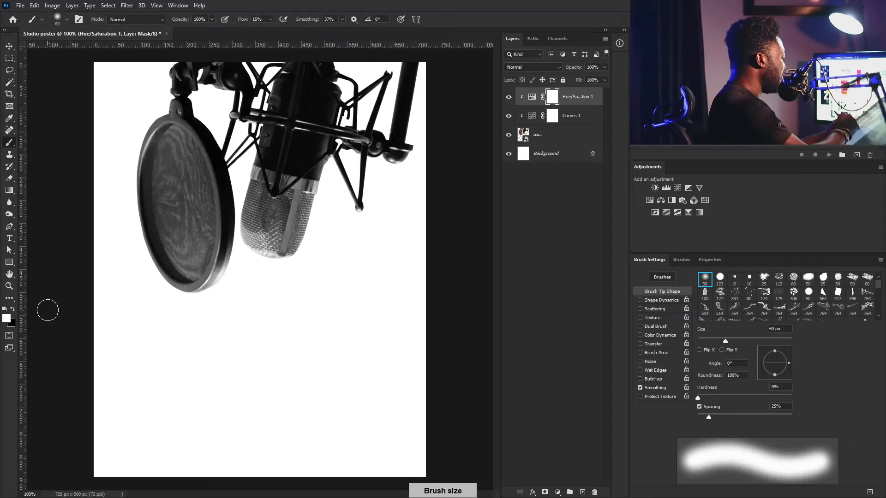
left_click(13, 310)
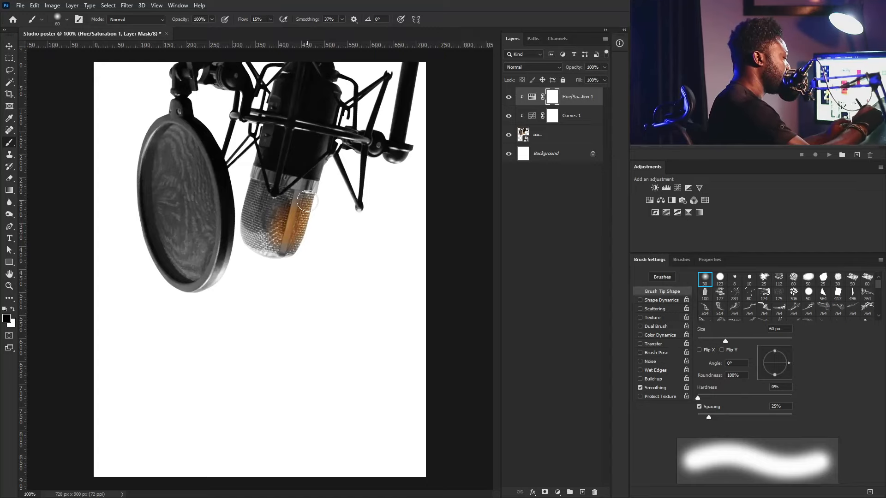
- Paint the mic grille on the Hue/Saturation 1 mask to bring back its gold colour
left_click_drag(256, 185, 277, 251)
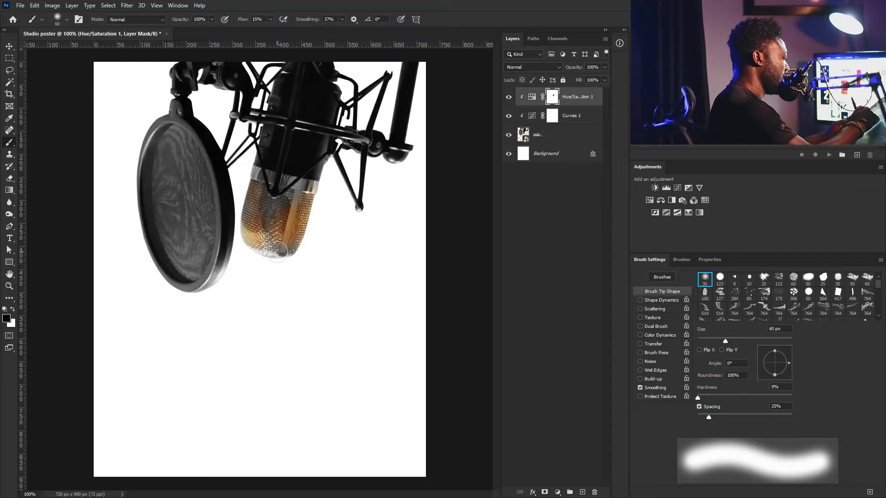
key("ctrl+plus")
key("space")
left_click_drag(319, 106, 338, 271)
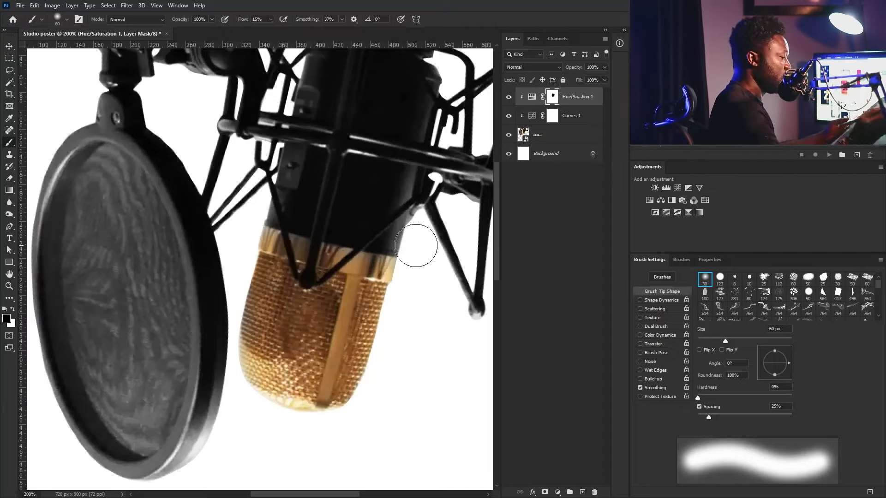
key("ctrl+minus")
key("ctrl+minus")
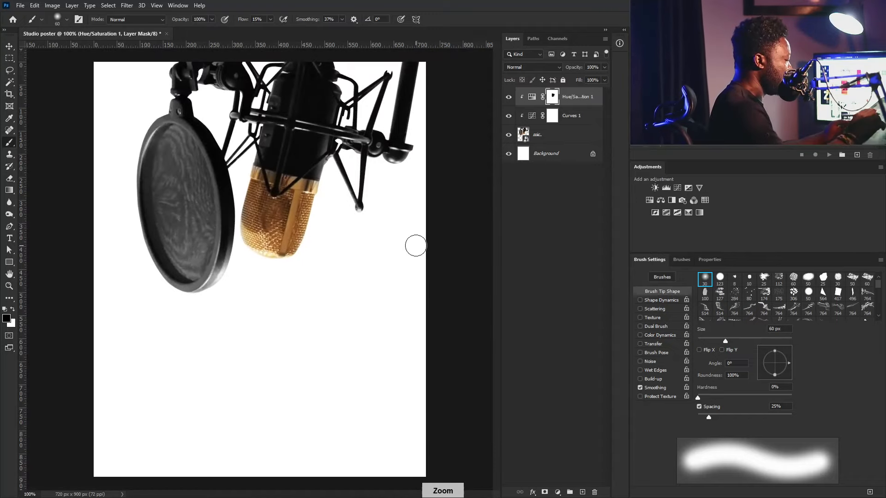
- Reshape Curves 1 into an S curve with the shadow point at input 69, output 56
left_click(532, 97)
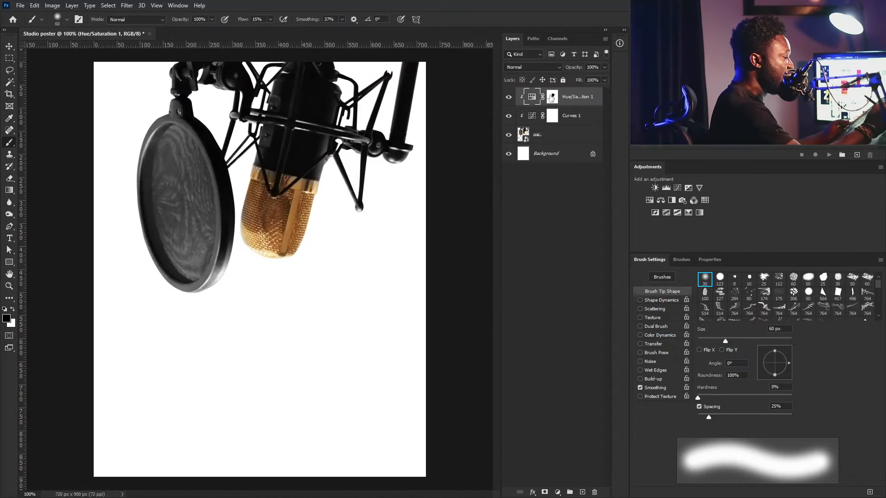
left_click(553, 115)
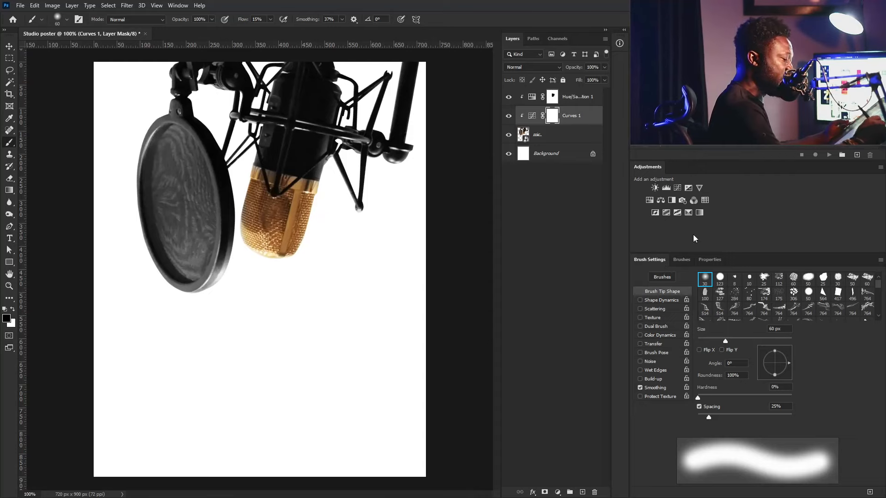
left_click(532, 116)
left_click(710, 260)
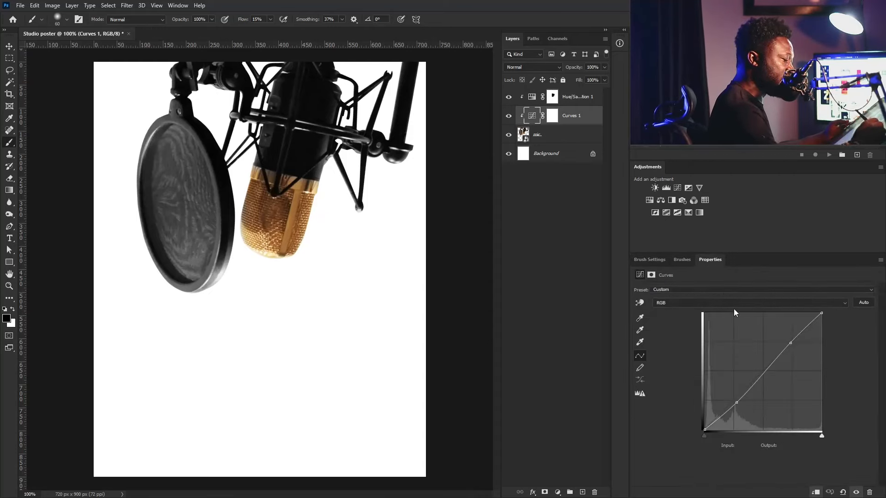
left_click_drag(737, 402, 738, 404)
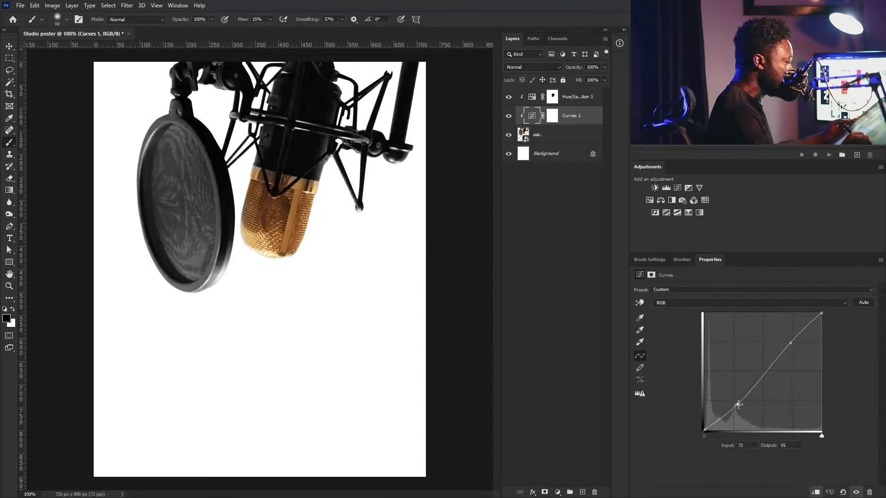
left_click_drag(791, 343, 790, 339)
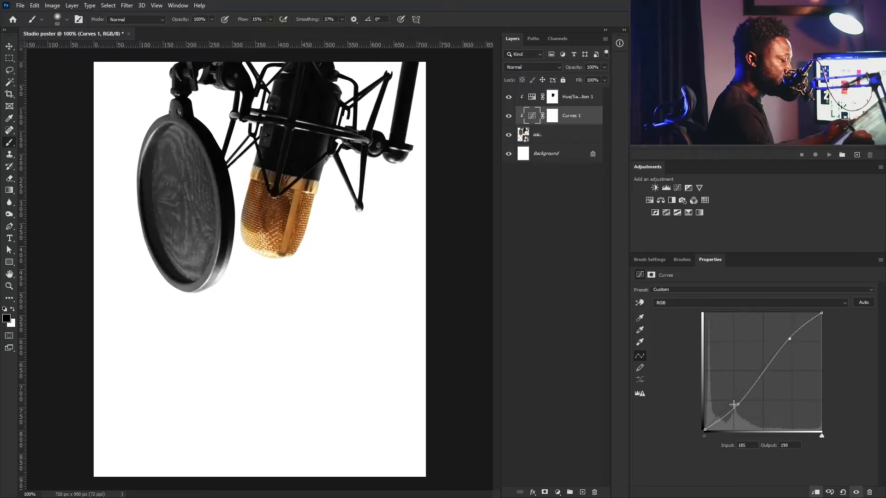
left_click_drag(738, 405, 737, 403)
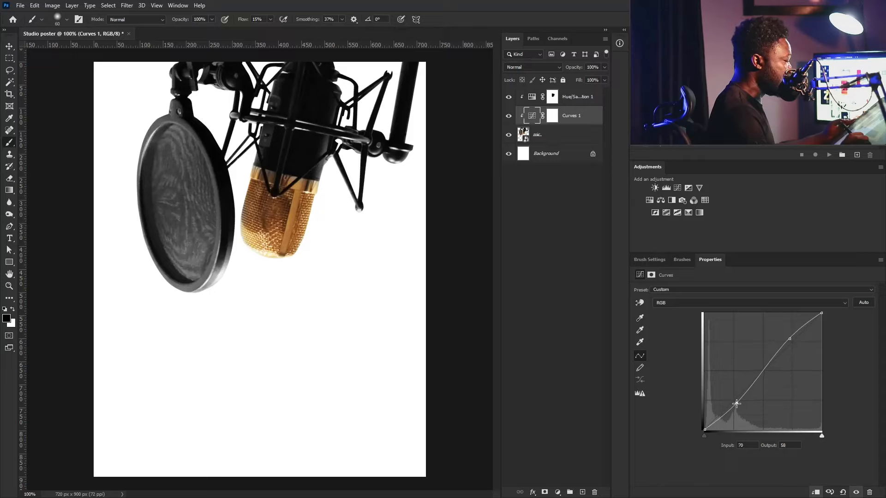
left_click_drag(736, 403, 736, 404)
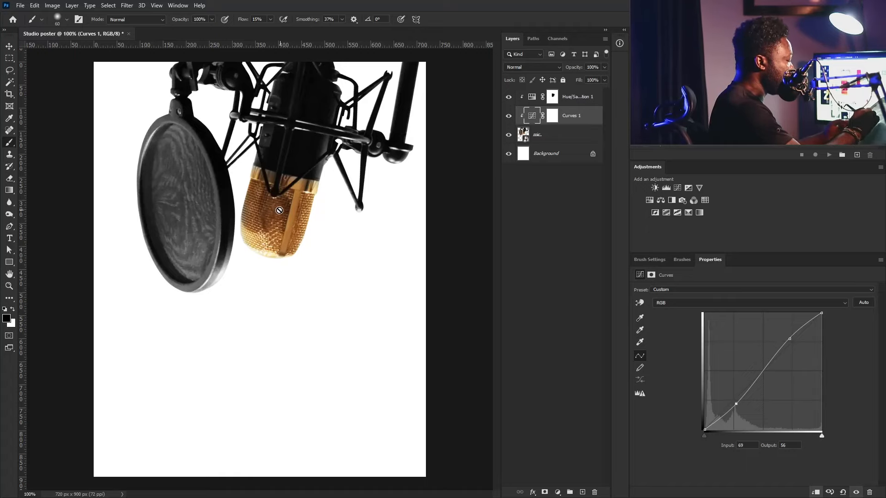
left_click(571, 100)
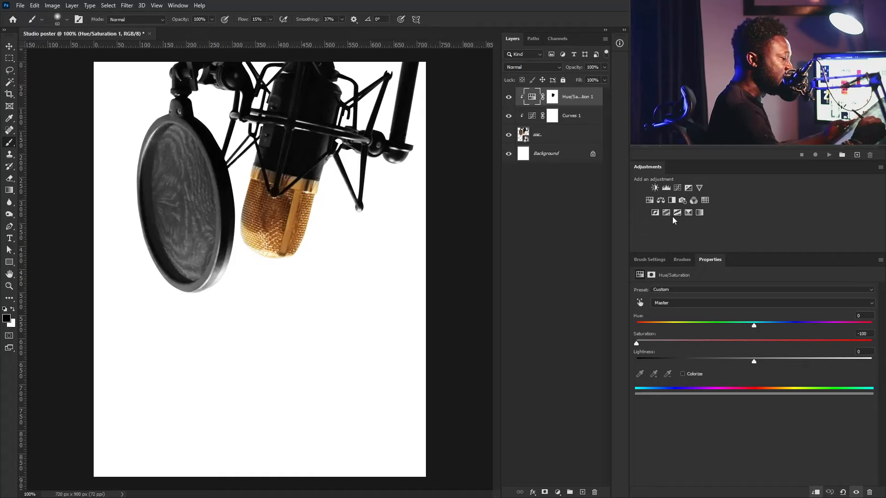
- Add a clipped Hue/Saturation 2 using an inverted copy of the Hue/Saturation 1 mask
left_click(650, 201)
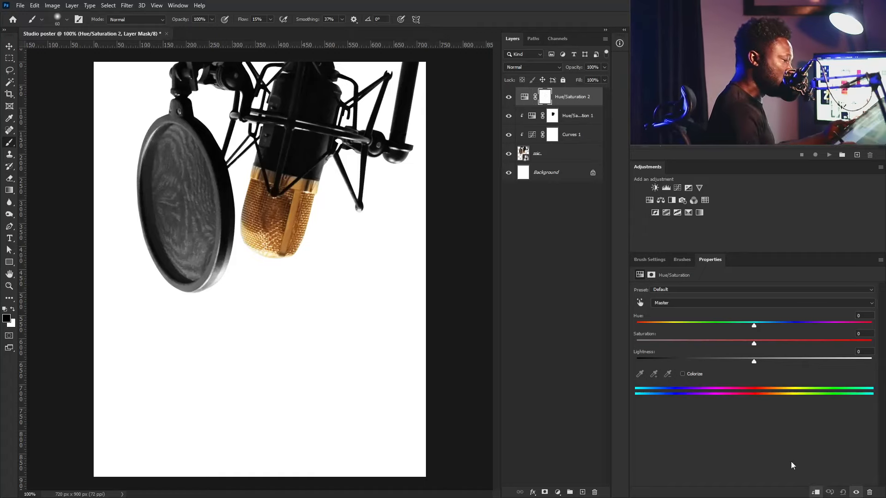
left_click(816, 492)
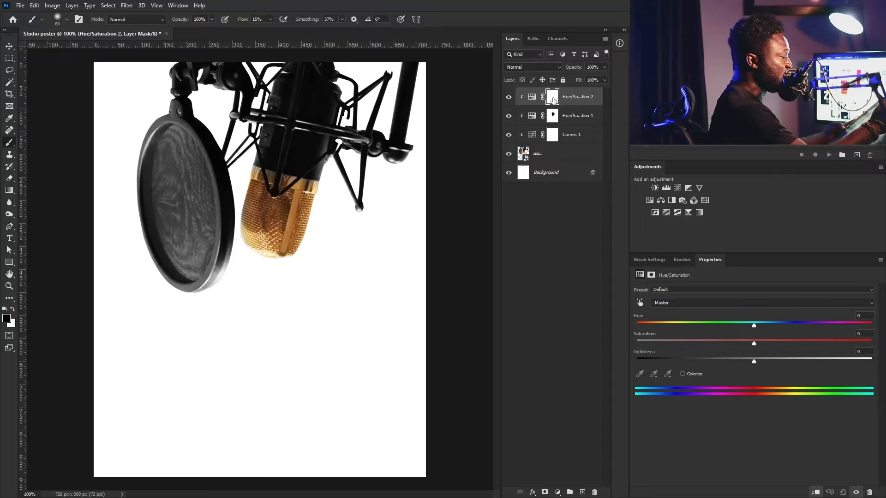
key("alt")
left_click_drag(554, 119, 553, 97)
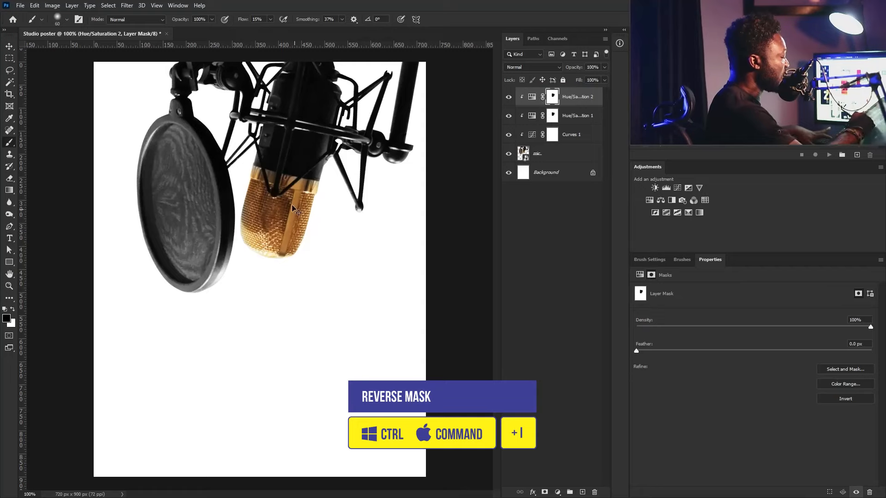
key("ctrl+i")
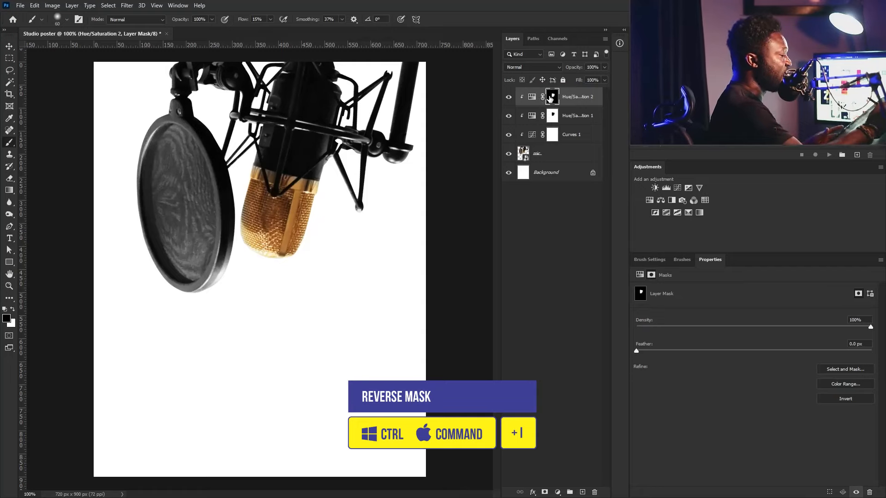
- Lower Hue/Saturation 2's saturation to -54 on the gold grille
left_click(533, 96)
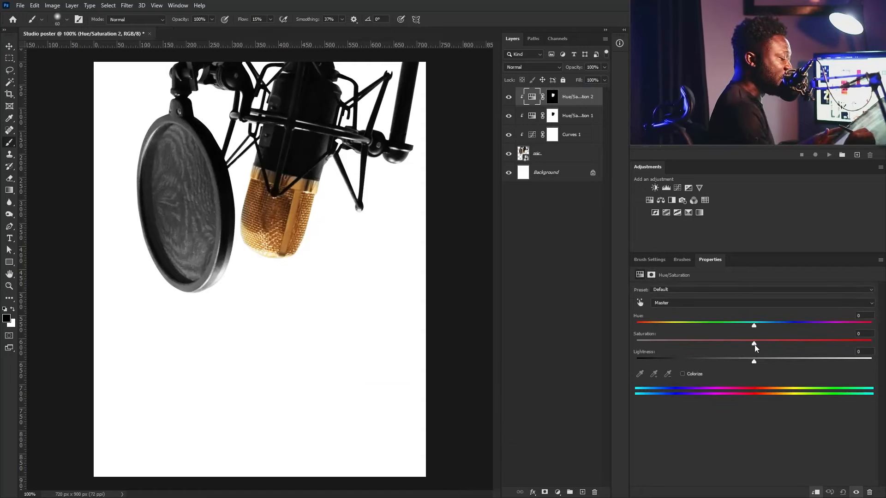
left_click_drag(755, 344, 696, 348)
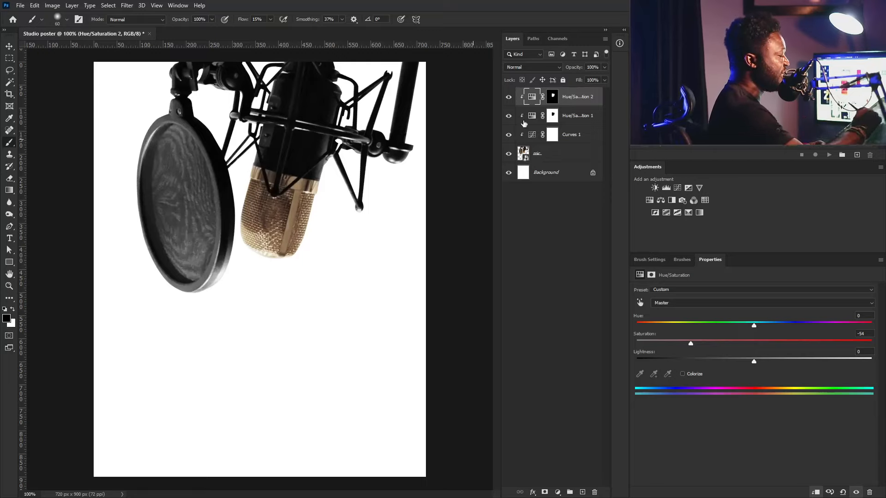
double_click(586, 98)
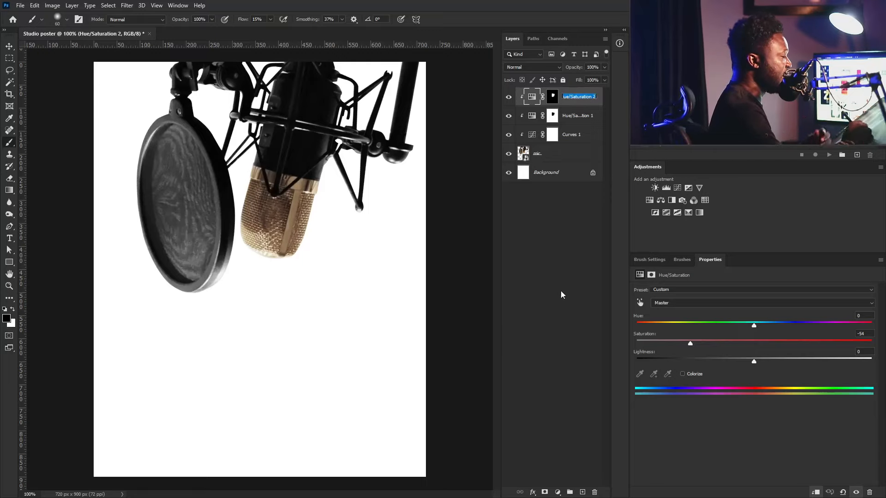
key("Return")
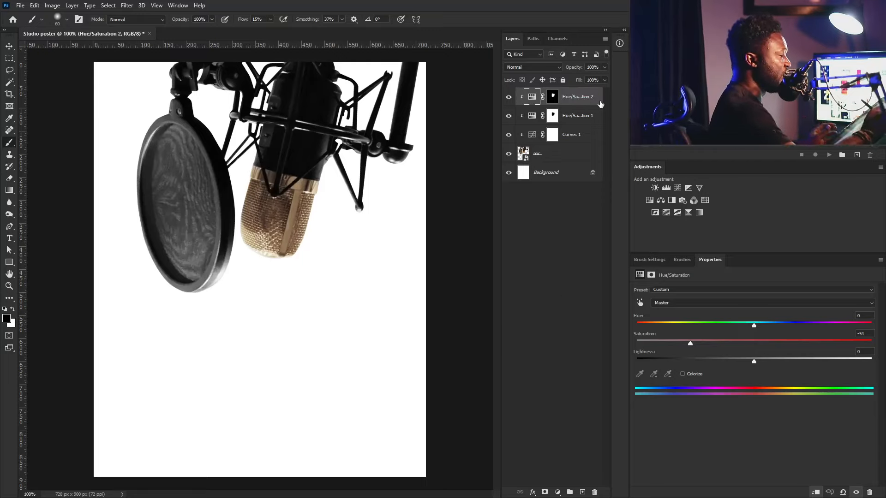
- Use Blend If to fade Hue/Saturation 2 out over brighter underlying tones with a split slider
double_click(600, 104)
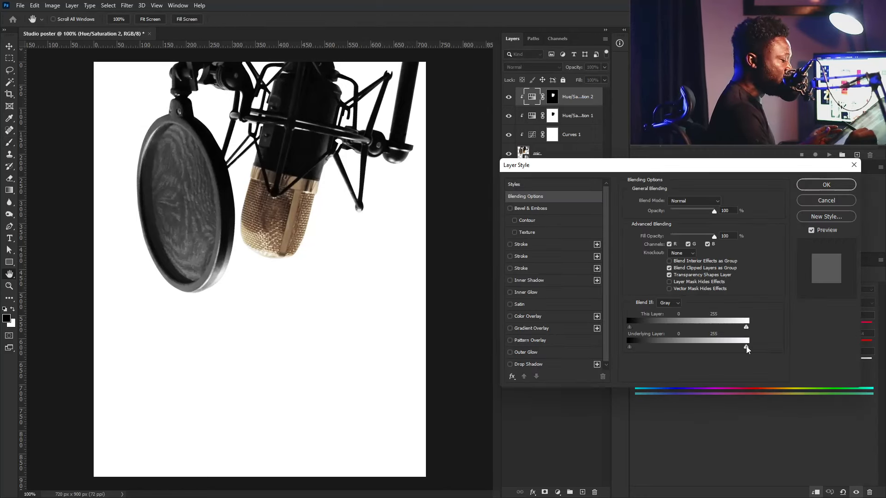
left_click_drag(747, 348, 720, 351)
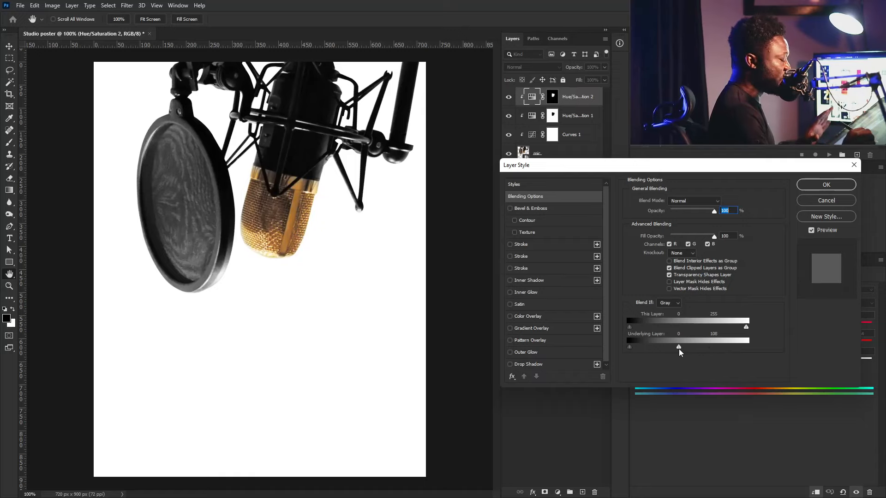
mouse_move(677, 348)
left_mouse_down()
mouse_move(664, 350)
mouse_move(674, 349)
left_mouse_up()
key("alt")
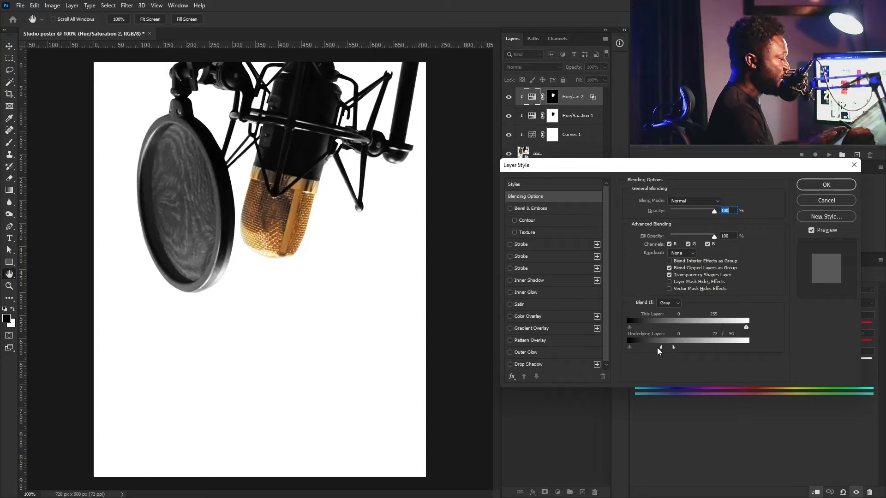
left_click_drag(642, 350, 639, 351)
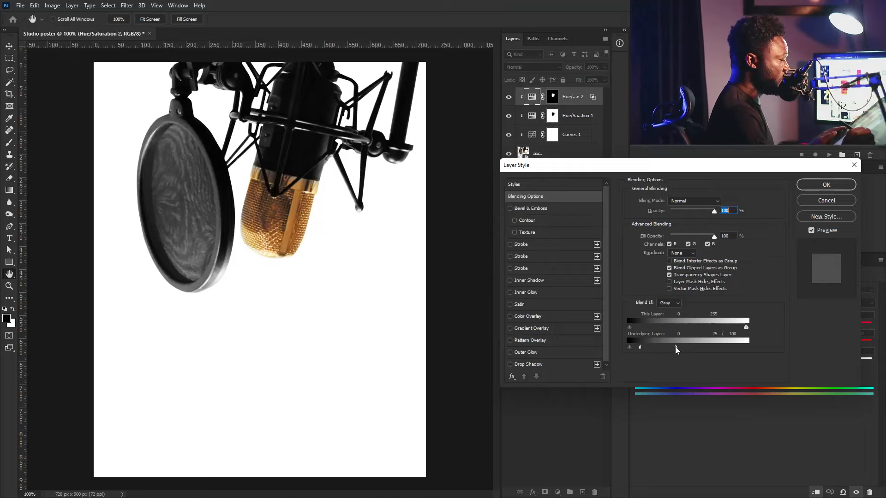
left_click(826, 184)
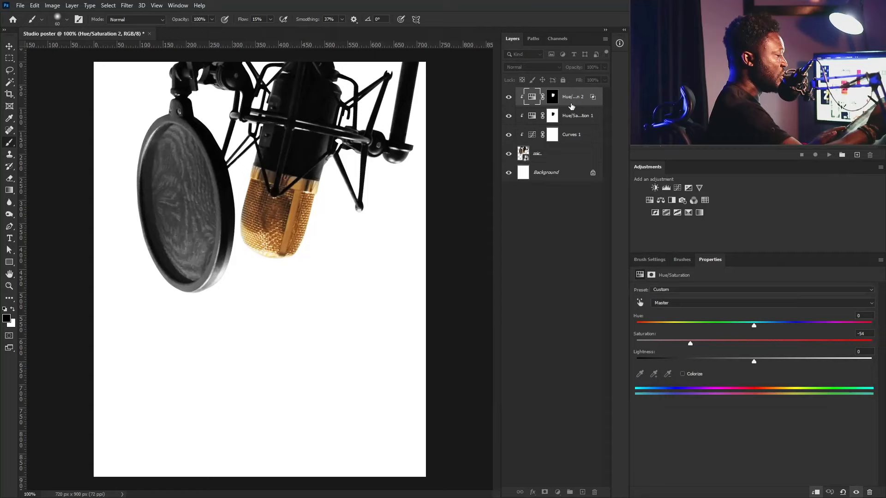
- Toggle Hue/Saturation 2 off and on to compare, then reselect it
left_click(509, 98)
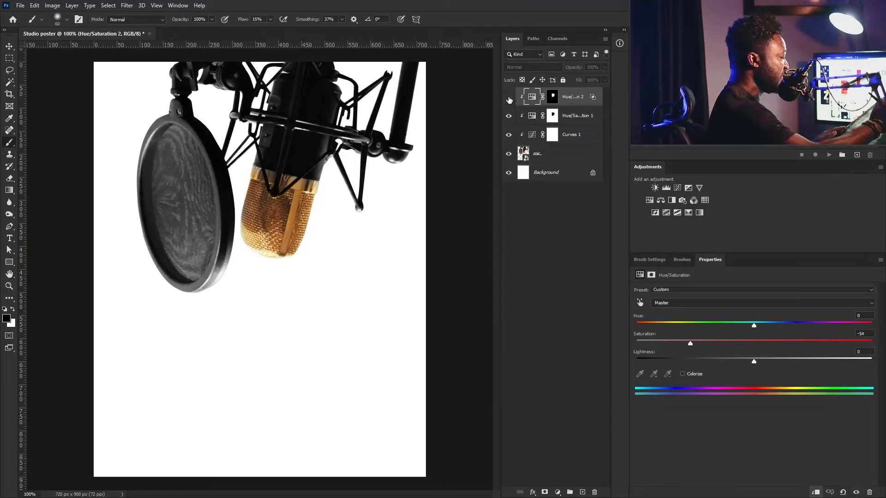
left_click(509, 98)
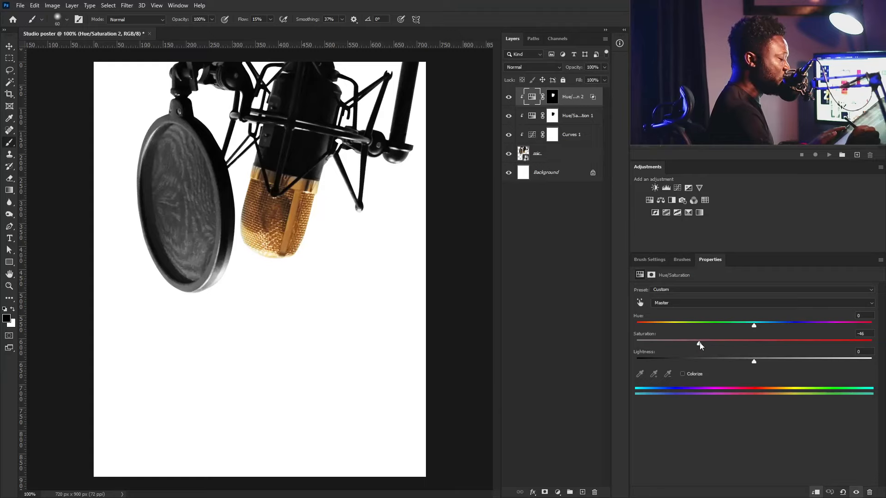
left_click(509, 98)
left_click(510, 98)
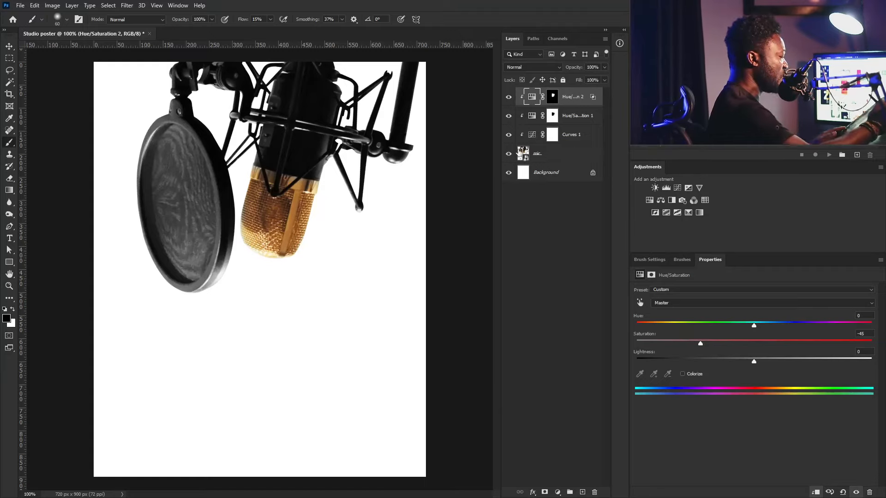
left_click(554, 118)
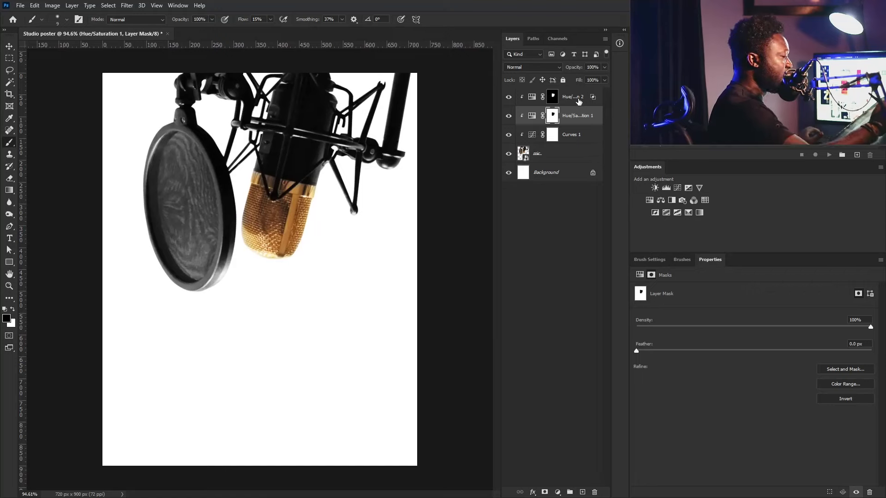
left_click(580, 102)
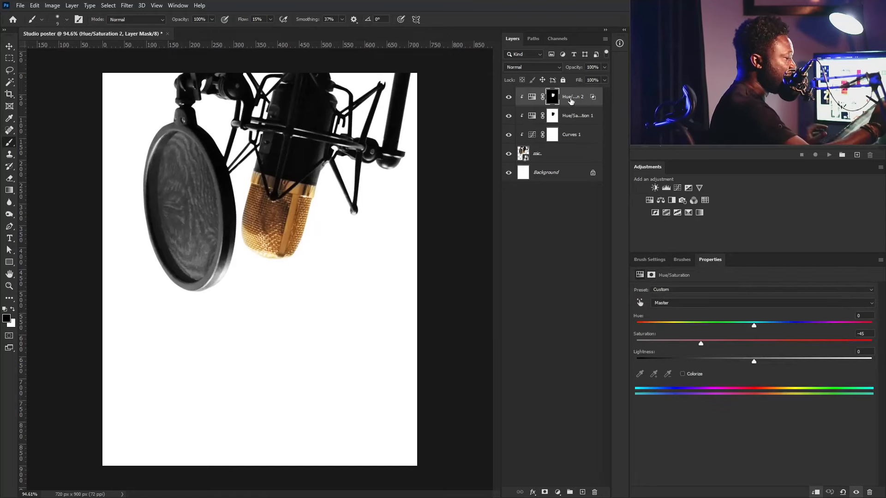
- Lasso a patch of the gold mic grille and copy it to a new layer
key("ctrl+2")
left_click(548, 160)
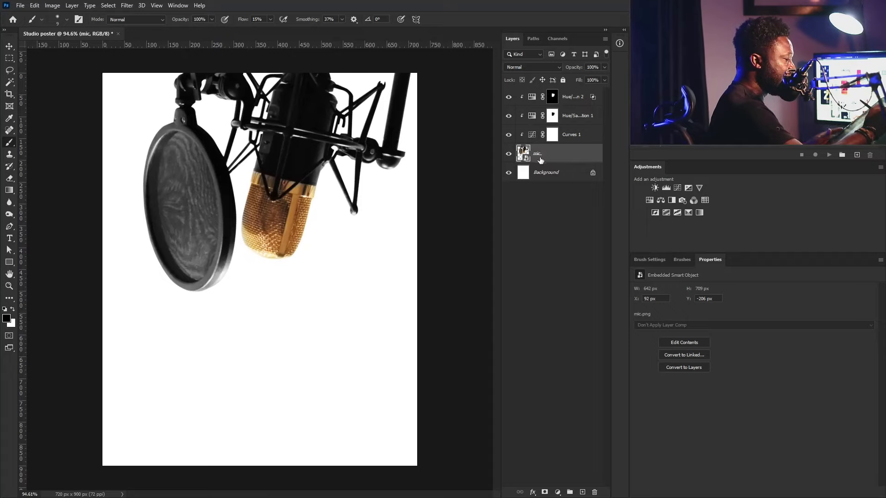
left_click(9, 70)
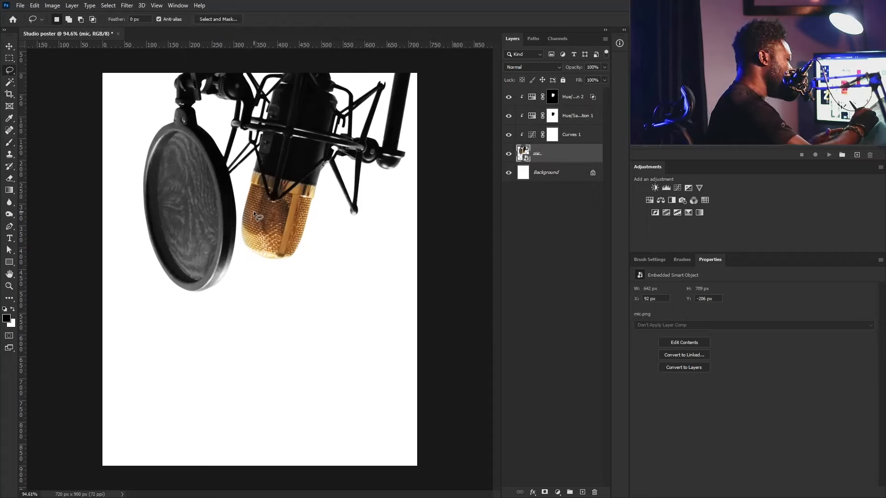
left_click_drag(253, 212, 253, 212)
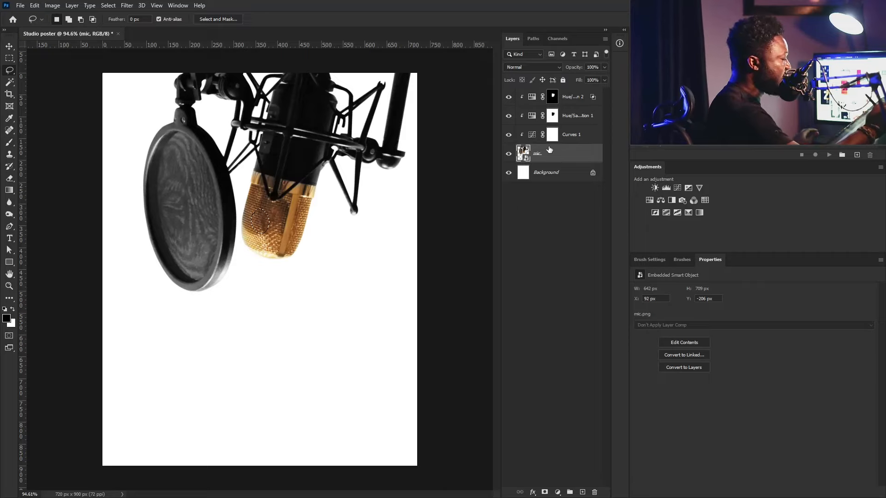
key("ctrl+j")
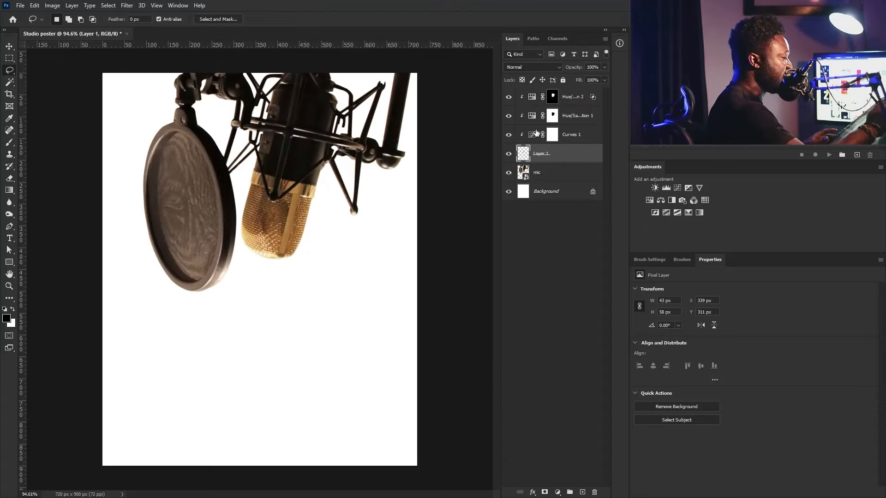
- Move Layer 1 to the top and reclip Curves 1 and both Hue/Saturation layers to the mic
left_click_drag(575, 150, 577, 89)
left_click(564, 155)
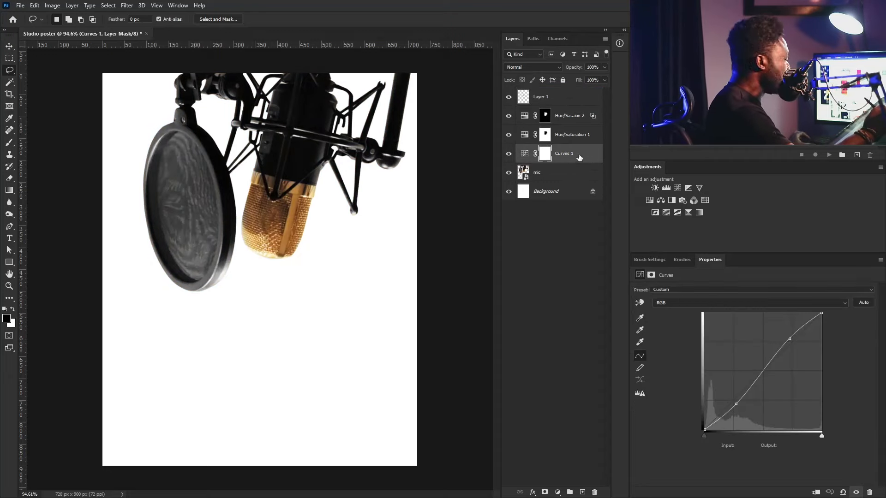
left_click(573, 161, "alt")
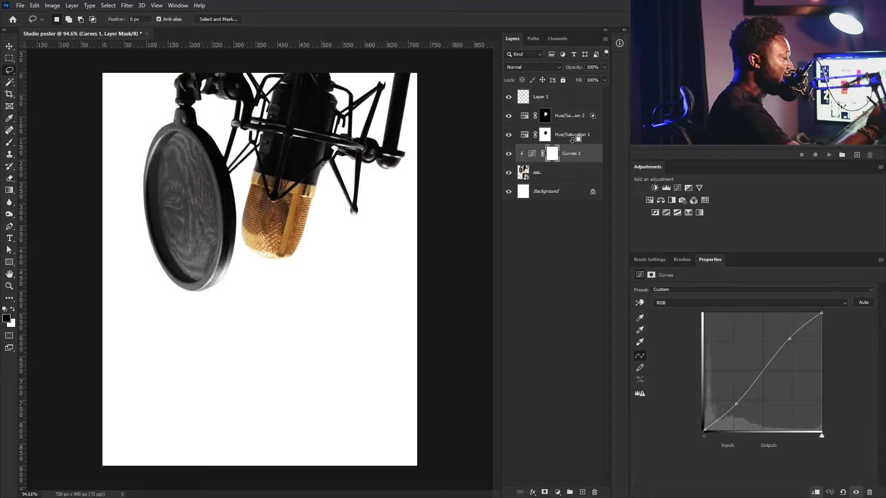
left_click(574, 143, "alt")
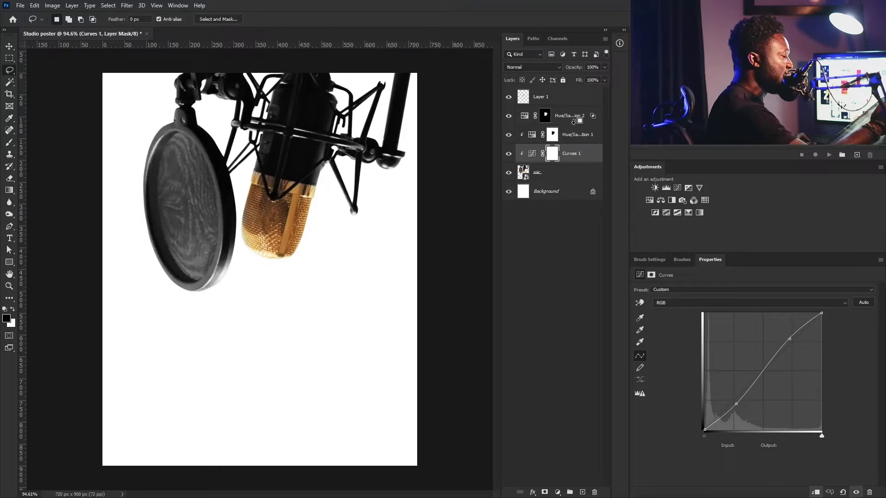
left_click(574, 123, "alt")
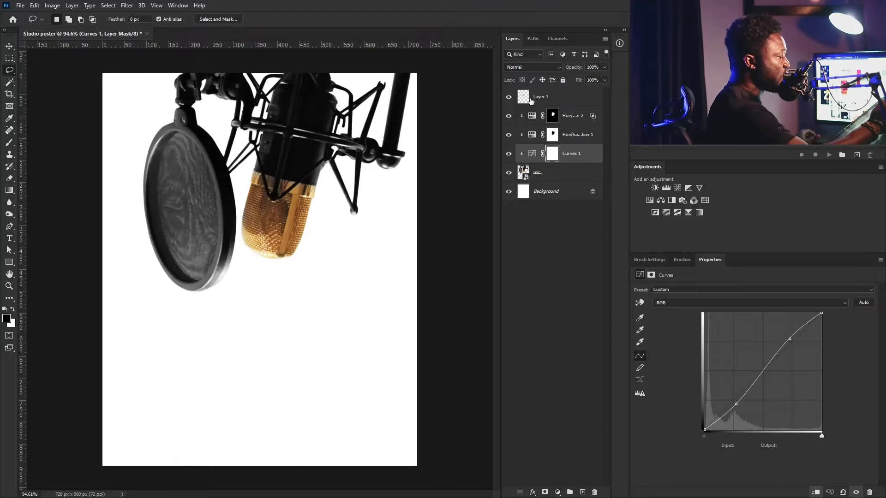
left_click(549, 102)
- Scale the grille patch far beyond the canvas, to about 1224 × 1652 px
key("v")
key("ctrl+t")
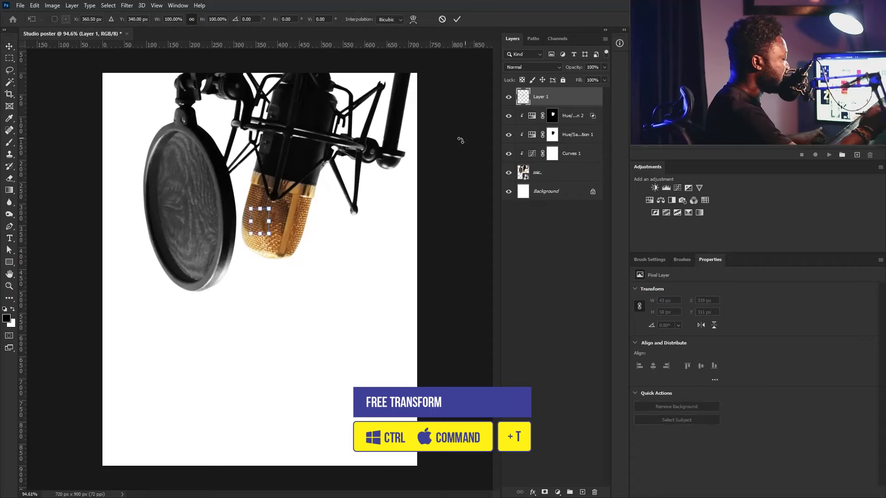
left_click_drag(271, 234, 342, 180)
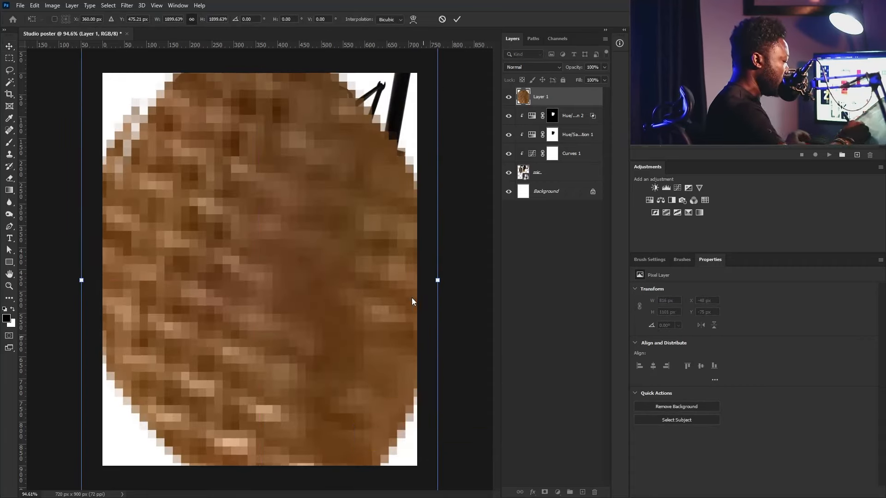
key("ctrl+0")
left_click_drag(379, 437, 415, 484)
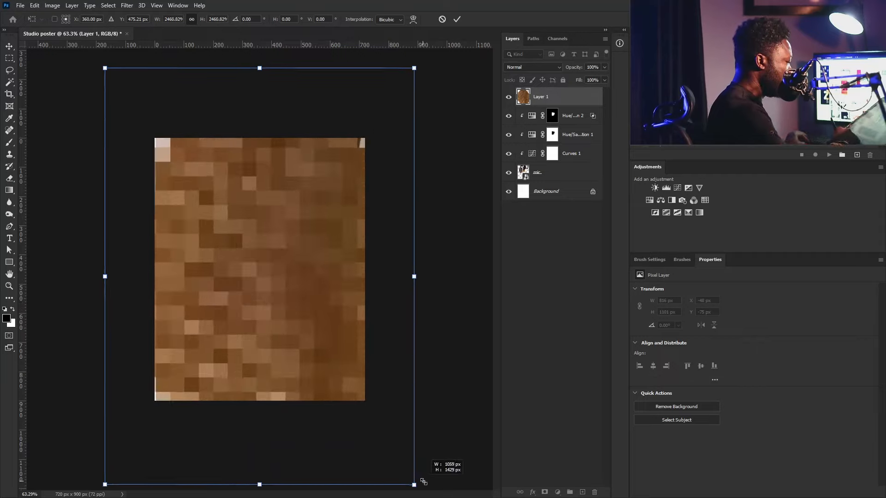
left_click_drag(425, 75, 448, 42)
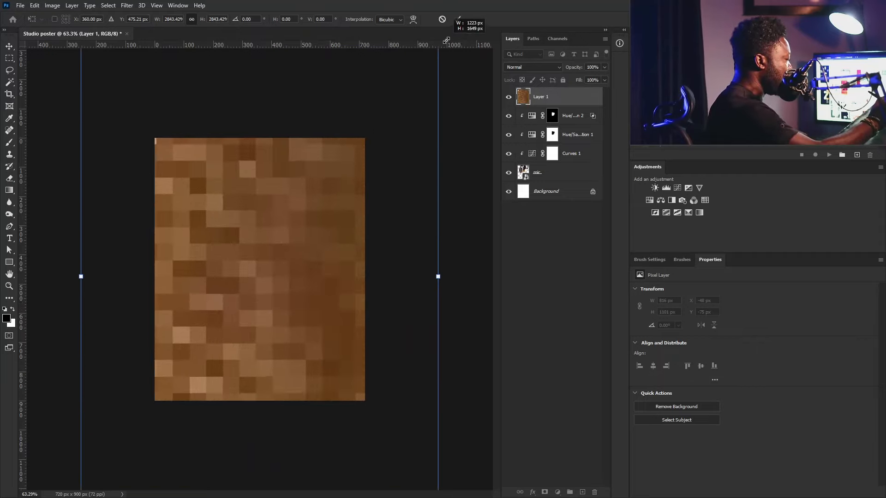
key("Return")
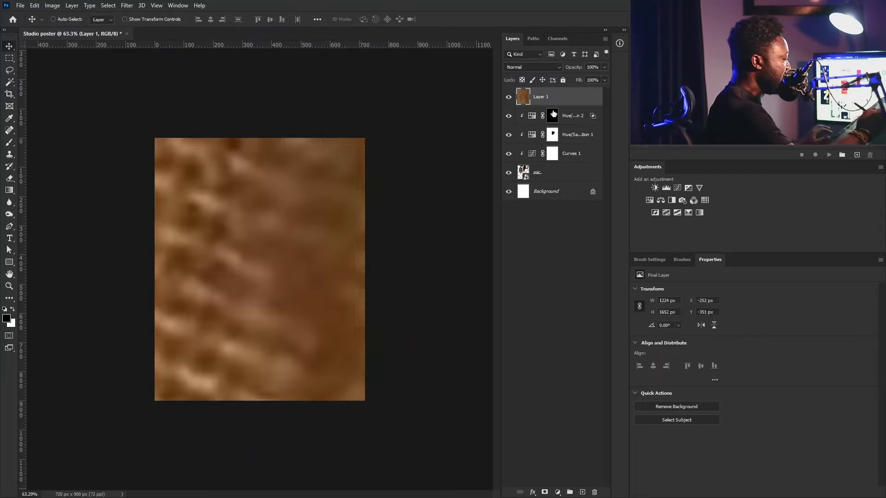
- Move Layer 1 below the mic layer as the backdrop
left_click_drag(573, 107, 561, 182)
right_click(561, 177)
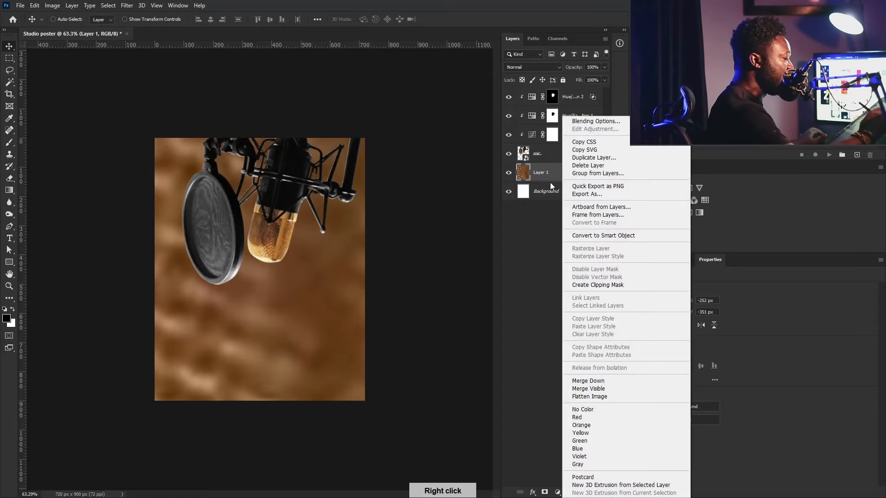
left_click(539, 179)
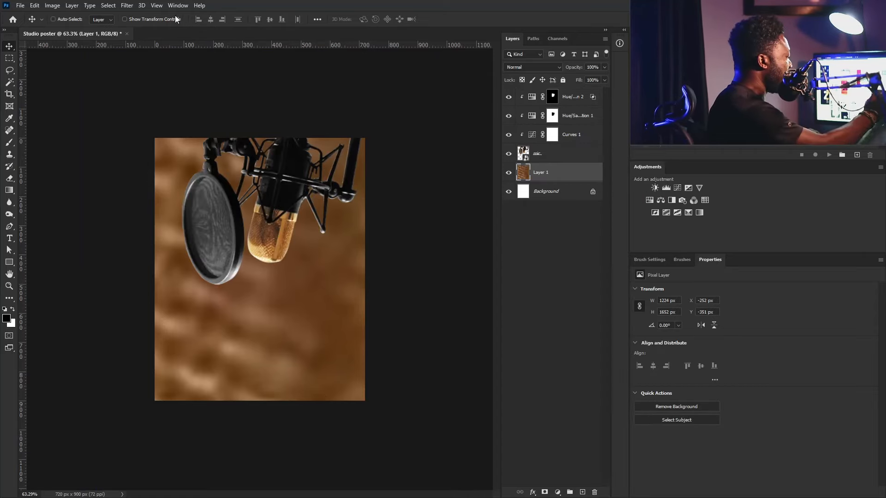
left_click(127, 5)
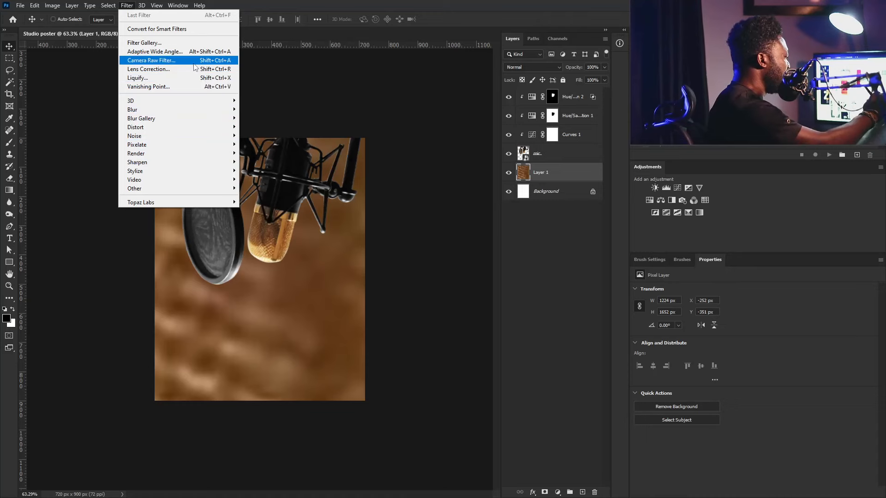
- Liquify Layer 1 with a 300-size Forward Warp brush into flowing silky swirls
left_click(192, 79)
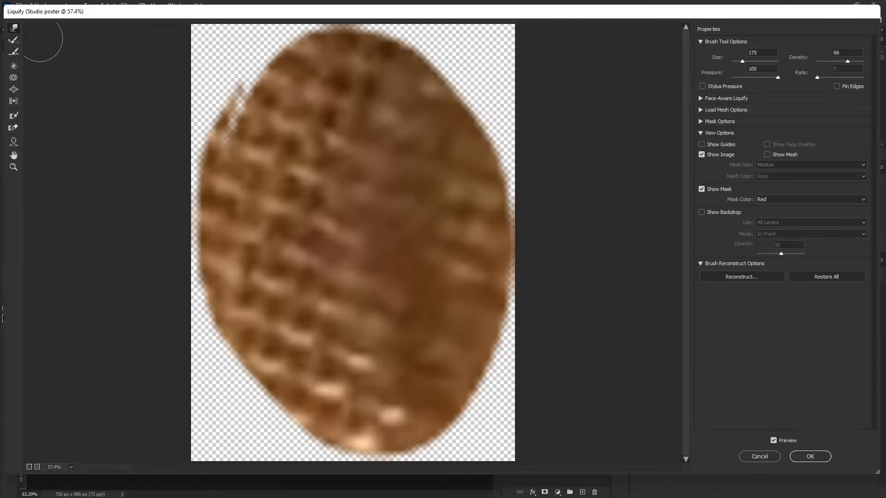
mouse_move(303, 252)
left_mouse_down()
mouse_move(293, 147)
mouse_move(247, 237)
mouse_move(288, 254)
left_mouse_up()
key("]")
key("]")
key("]")
key("]")
key("]")
mouse_move(361, 275)
left_mouse_down()
mouse_move(382, 141)
mouse_move(439, 297)
mouse_move(475, 284)
left_mouse_up()
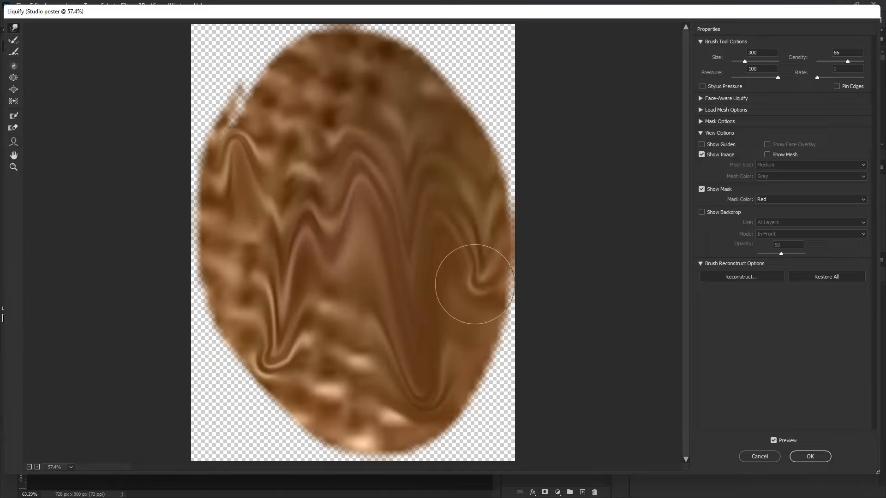
mouse_move(388, 85)
left_mouse_down()
mouse_move(277, 168)
mouse_move(306, 406)
mouse_move(429, 238)
mouse_move(380, 78)
mouse_move(214, 109)
mouse_move(320, 223)
mouse_move(325, 390)
mouse_move(494, 287)
mouse_move(445, 145)
mouse_move(323, 70)
mouse_move(213, 223)
mouse_move(237, 300)
mouse_move(271, 208)
mouse_move(194, 185)
mouse_move(250, 400)
mouse_move(406, 425)
mouse_move(455, 263)
mouse_move(226, 88)
mouse_move(288, 330)
left_mouse_up()
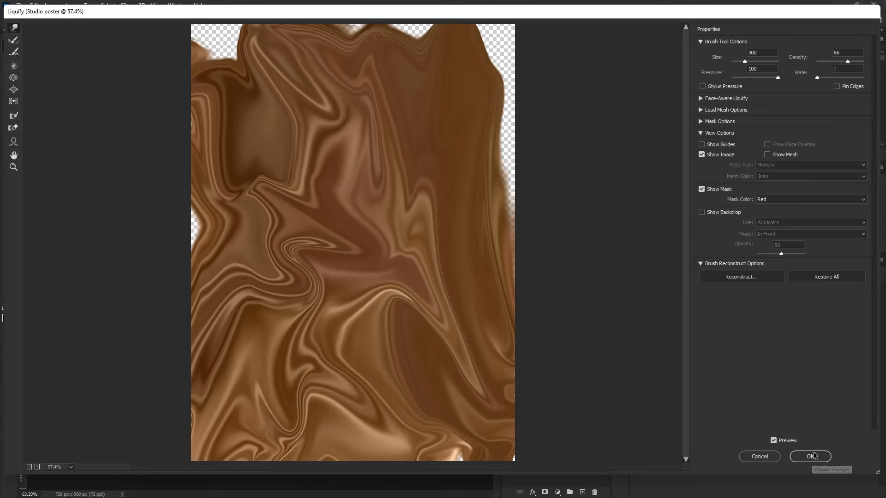
left_click(830, 453)
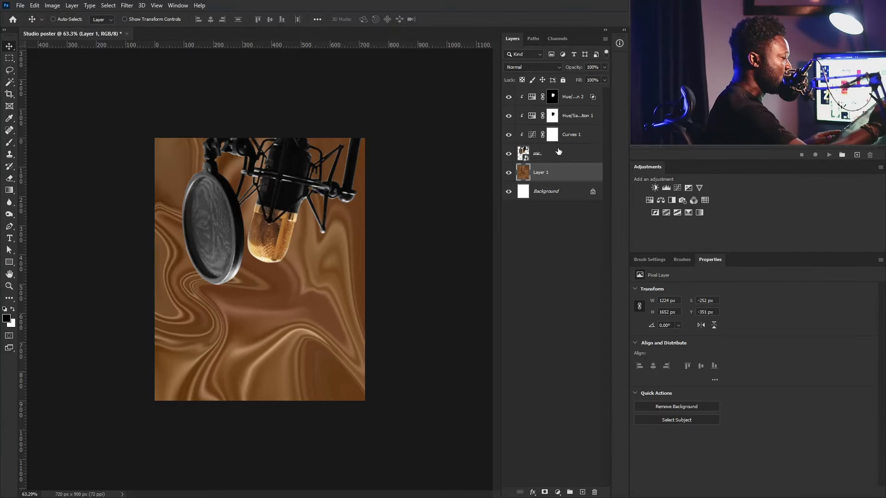
- Add a new layer and a db28a2 Solid Color fill at 73% opacity over the swirled backdrop
left_click(582, 493)
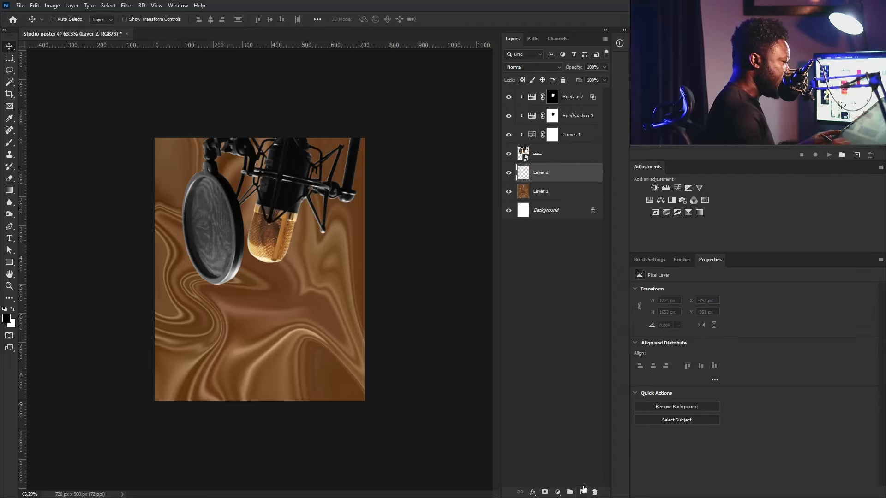
left_click(558, 492)
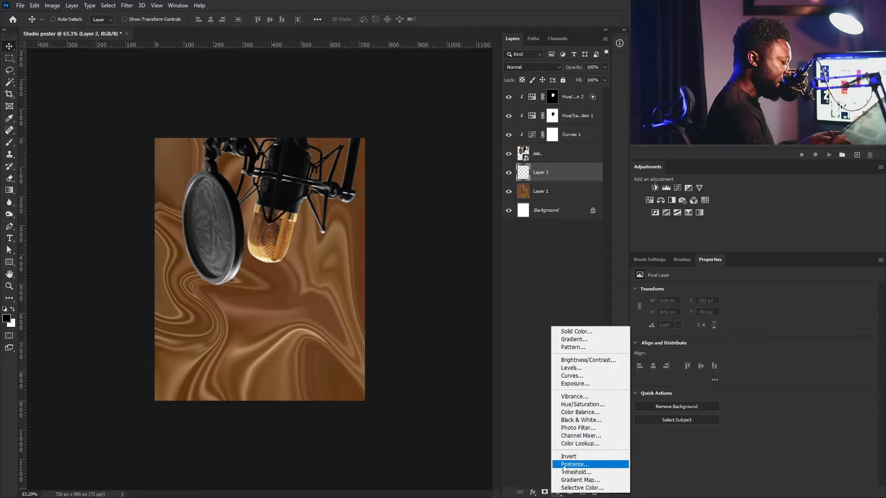
left_click(583, 333)
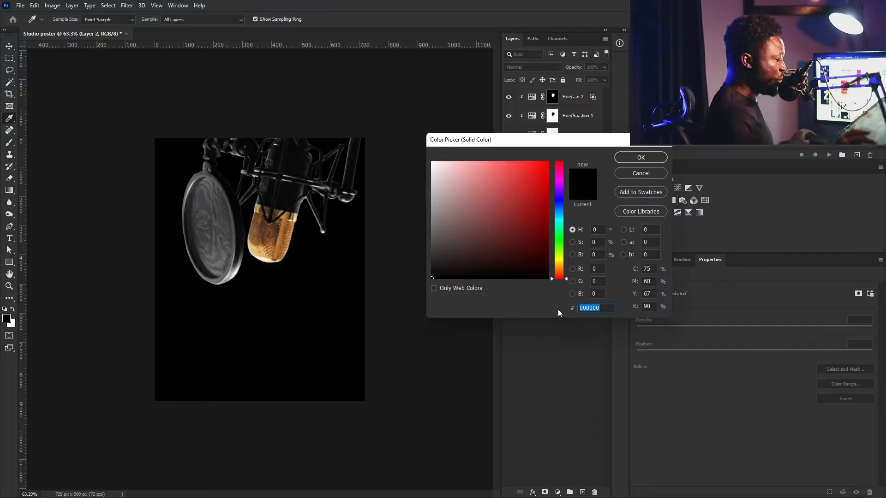
type("db28a2")
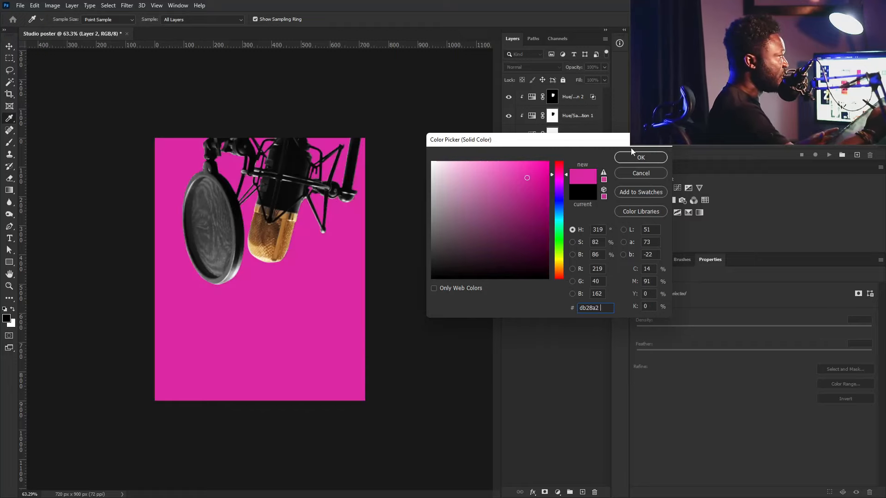
left_click(636, 158)
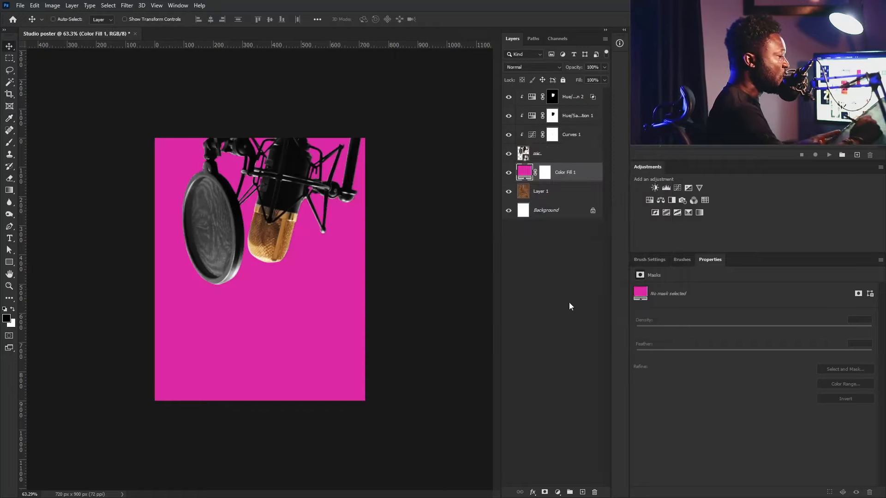
left_click(605, 67)
left_click_drag(605, 78, 596, 79)
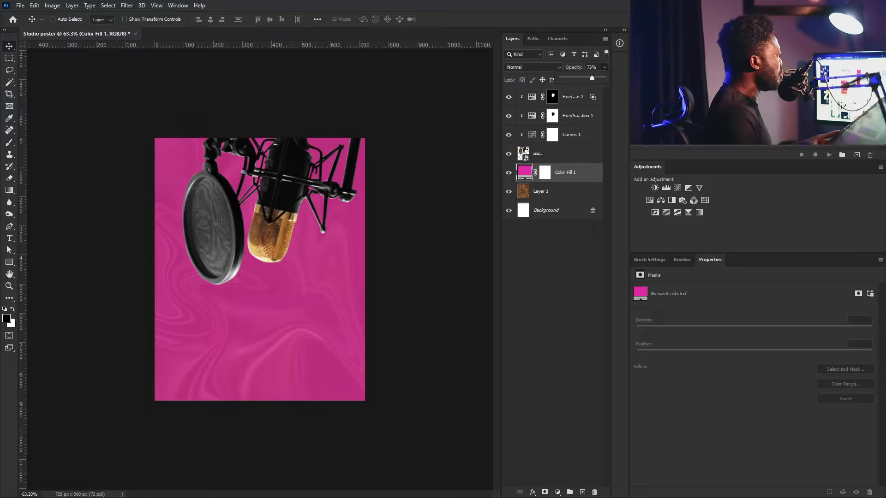
key("Return")
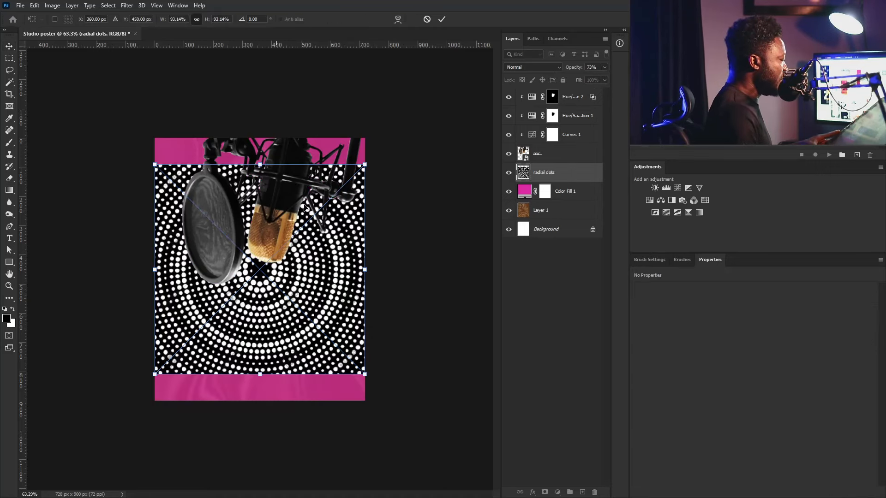
- Enlarge the radial dots to about 106% and nudge them into position
left_click_drag(293, 236, 303, 206)
left_click_drag(250, 227, 245, 227)
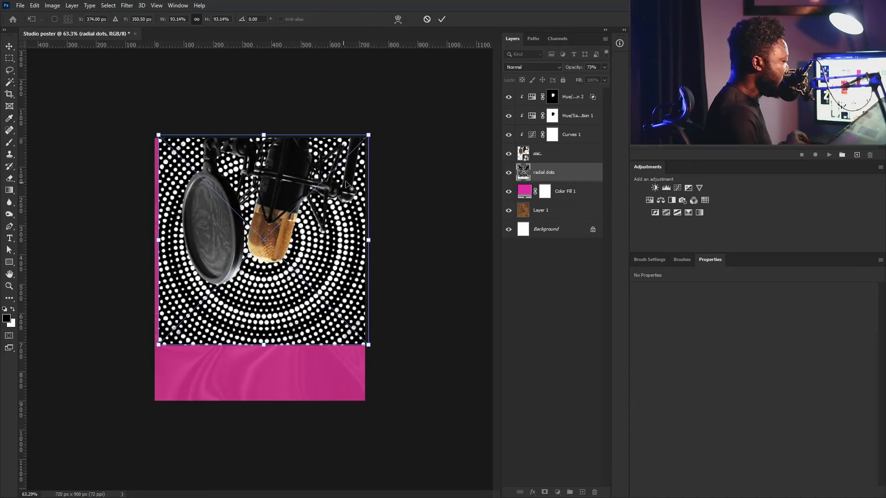
left_click_drag(371, 137, 392, 127)
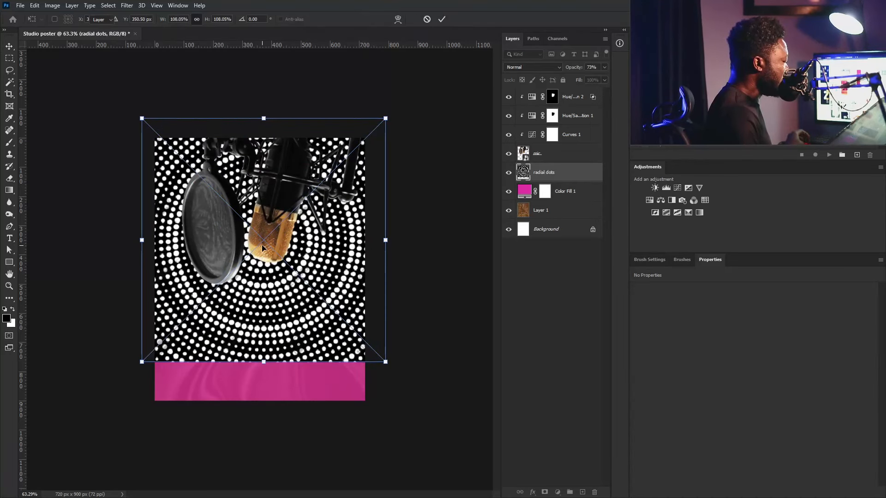
key("Return")
left_click_drag(276, 242, 281, 246)
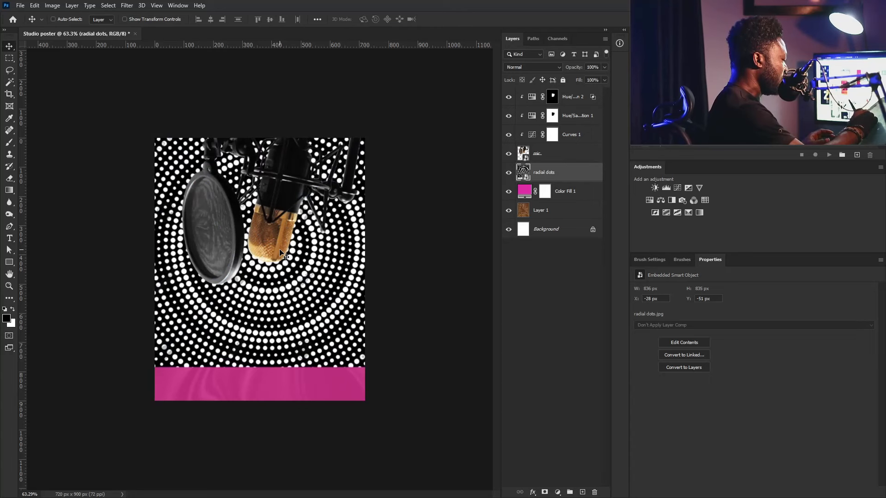
- Blend the radial dots layer in Screen mode at 11% opacity
left_click(544, 68)
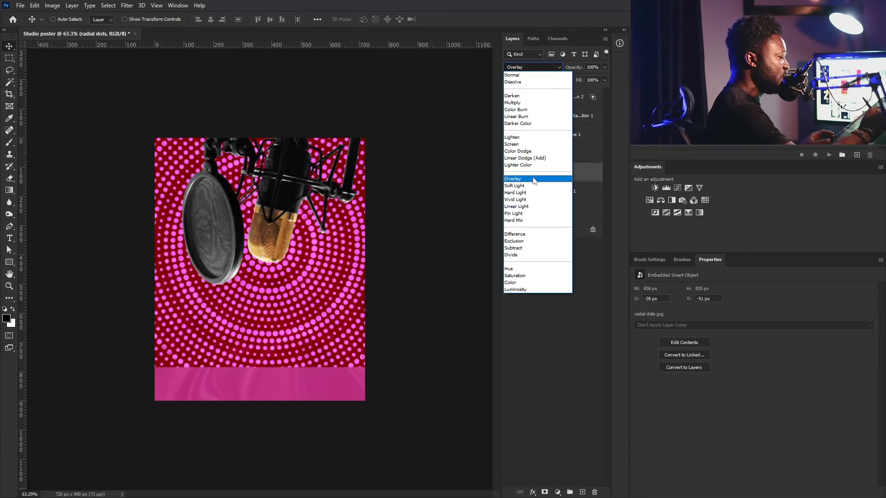
left_click(529, 145)
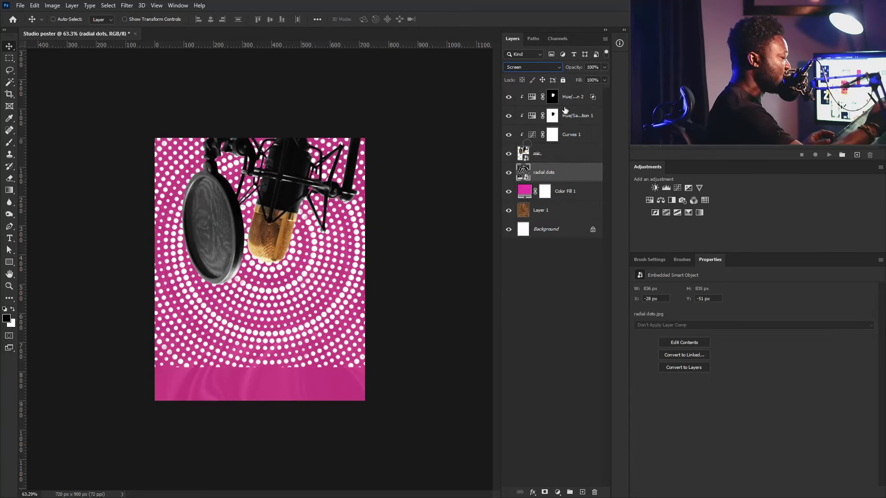
left_click(607, 67)
left_click_drag(604, 81, 569, 81)
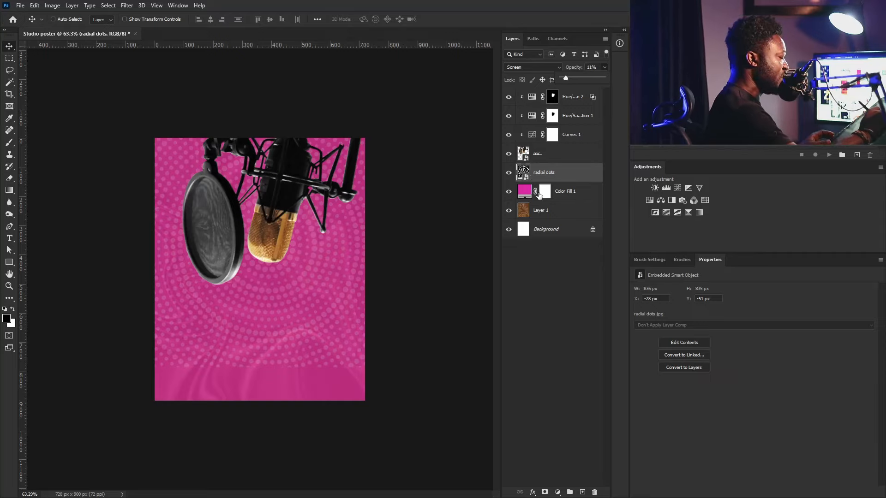
left_click(536, 211)
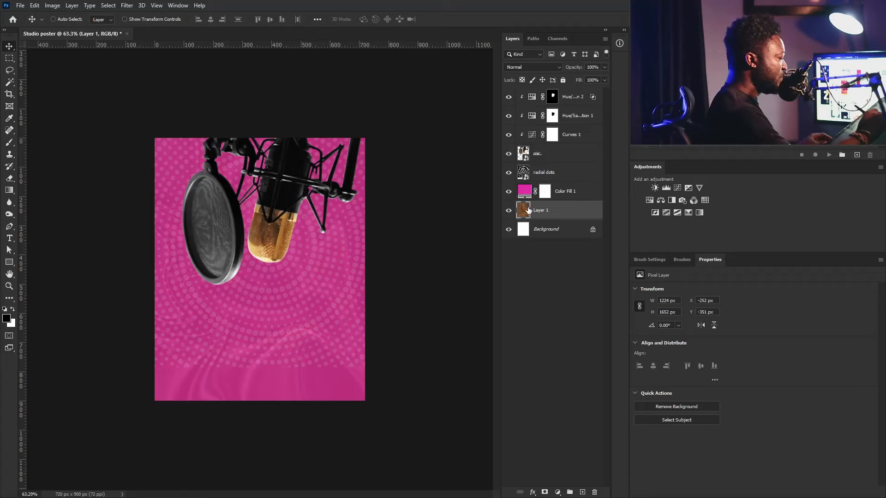
- Desaturate the textured Layer 1 with Image > Adjustments > Desaturate so it turns grey
right_click(58, 5)
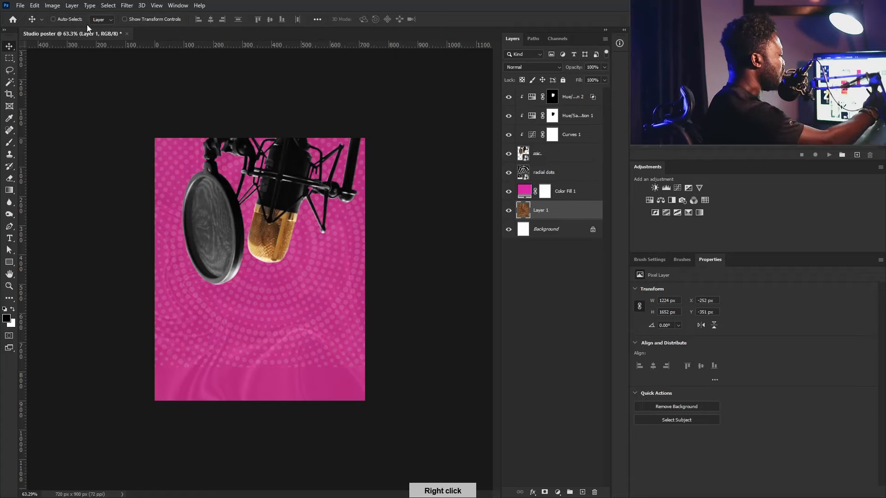
left_click(52, 5)
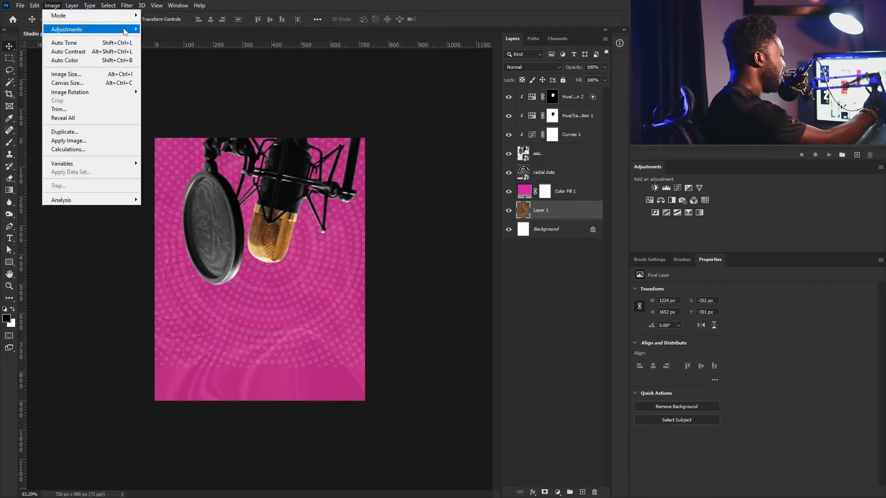
mouse_move(134, 32)
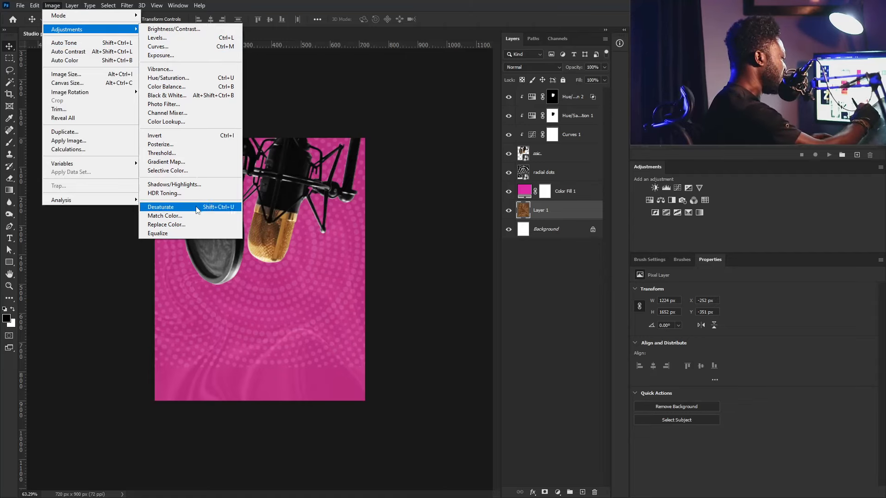
left_click(160, 207)
key("i")
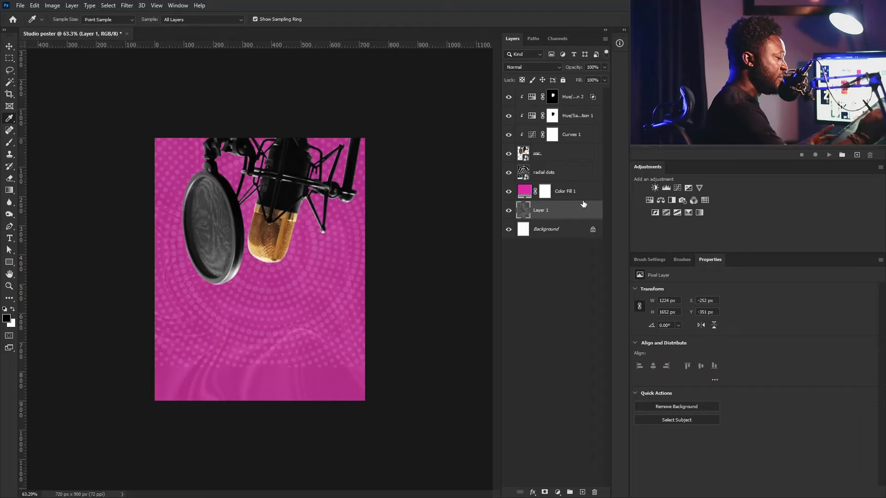
- Darken the grey texture with a Curves adjustment, then duplicate the mic layer as mic copy
left_click(679, 189)
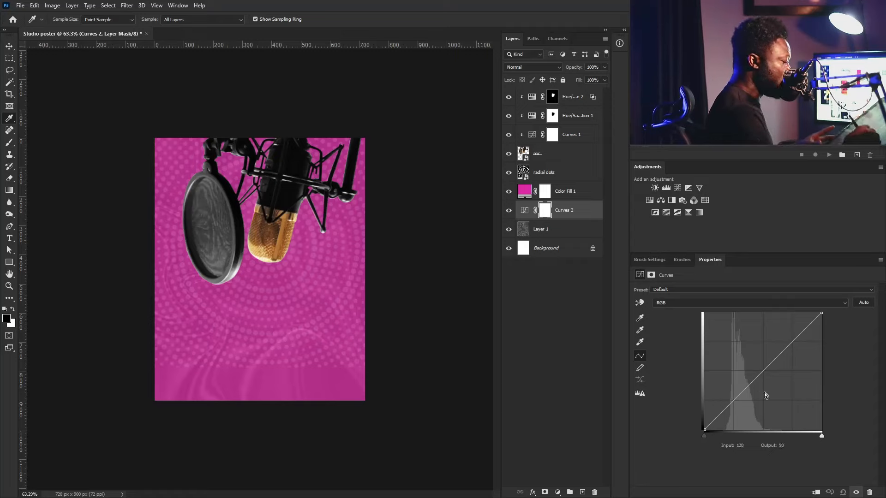
left_click_drag(741, 394, 751, 413)
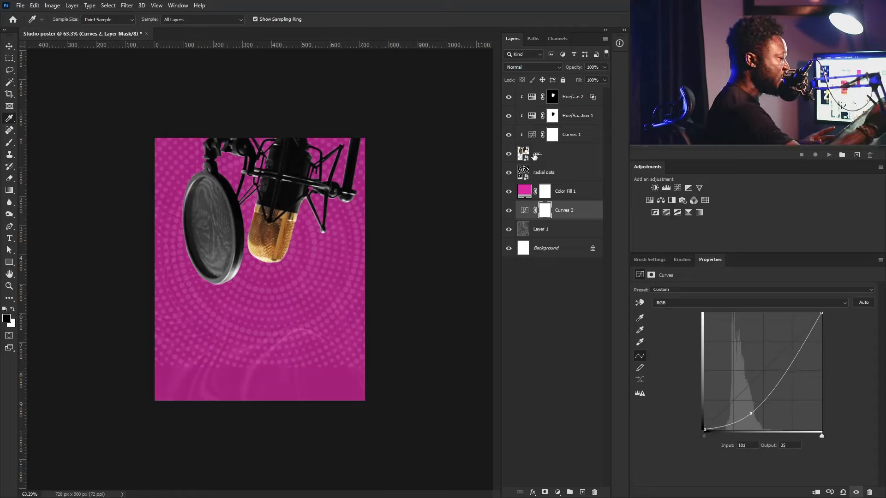
left_click(566, 155)
left_click_drag(567, 157, 583, 492)
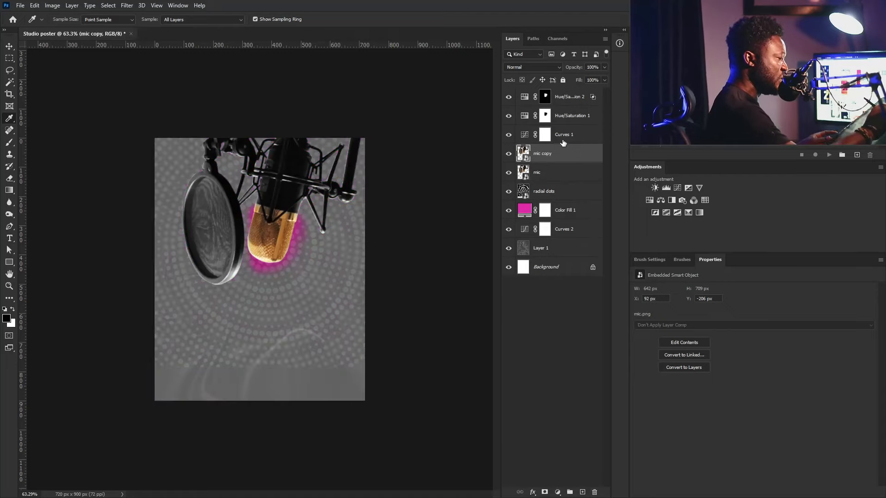
left_click(564, 141)
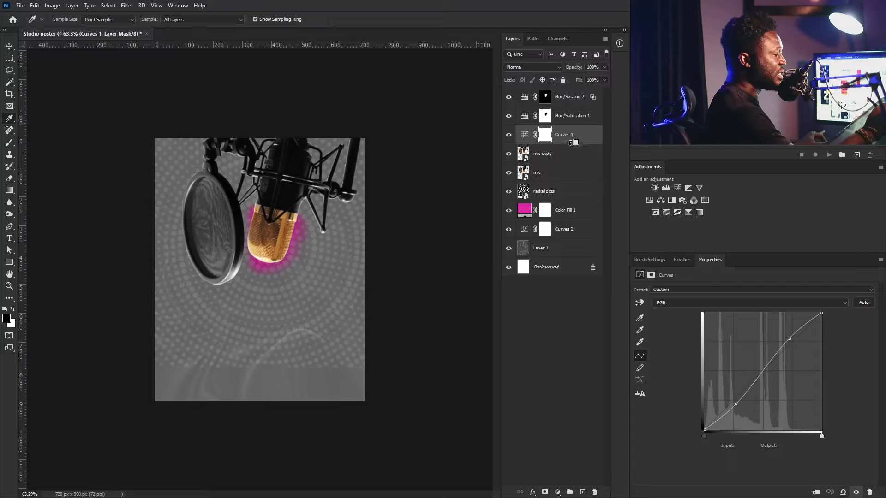
- Clip Curves 1, Hue/Saturation 1 and Hue/Saturation 2 onto the mic copy layer
left_click_drag(571, 142, 571, 145)
left_click(571, 143, "alt")
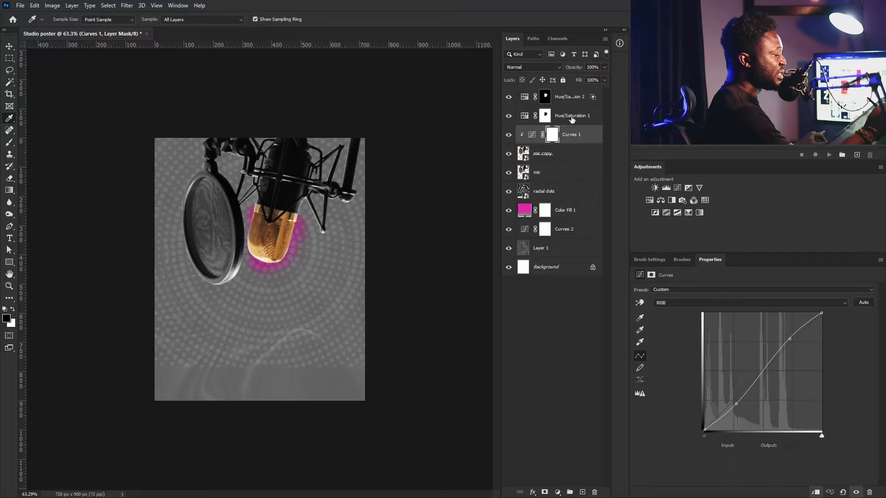
left_click(576, 122, "alt")
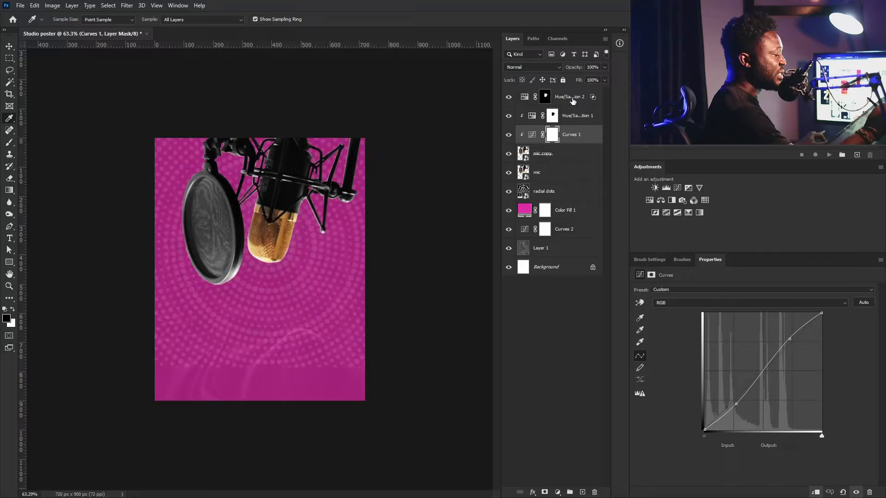
left_click(572, 100)
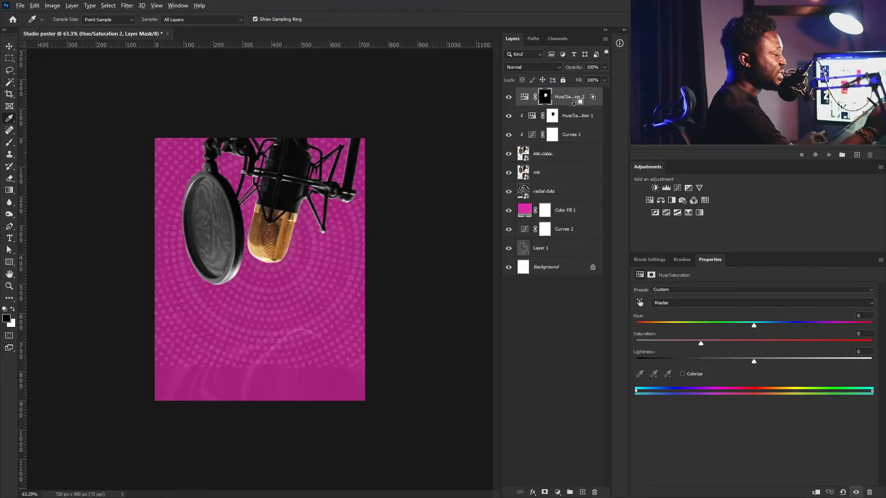
left_click(574, 102, "alt")
- Group mic copy and its clipped adjustments into Group 1, then open mic's Layer Style
left_click(569, 158, "shift")
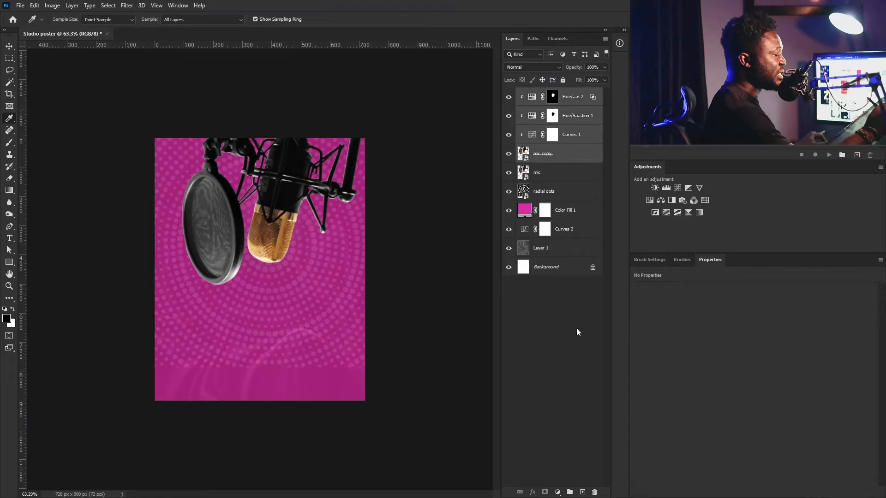
key("ctrl+g")
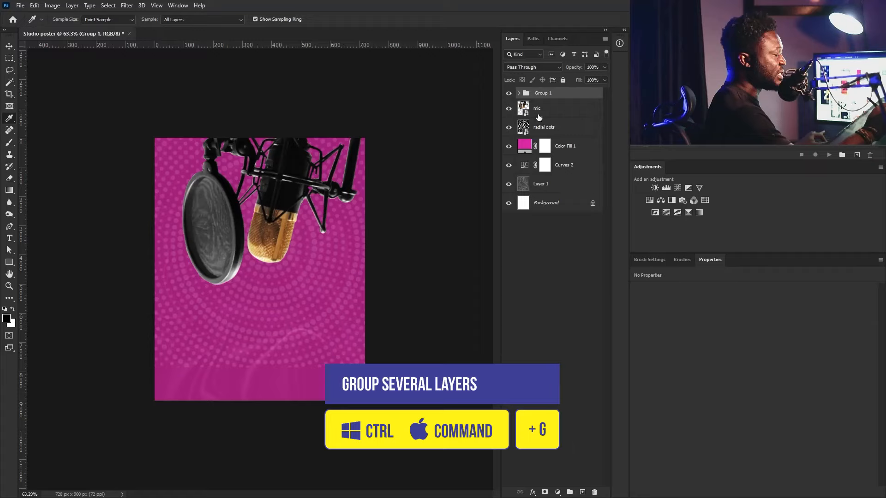
left_click(594, 111)
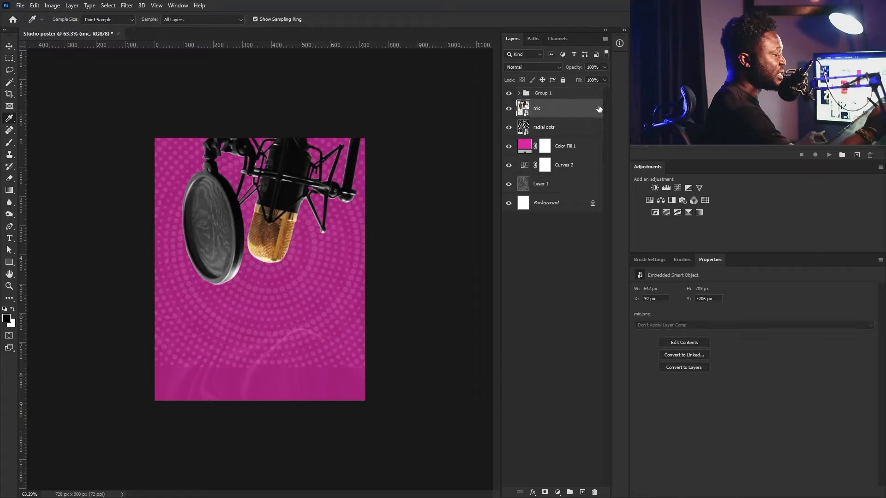
double_click(586, 109)
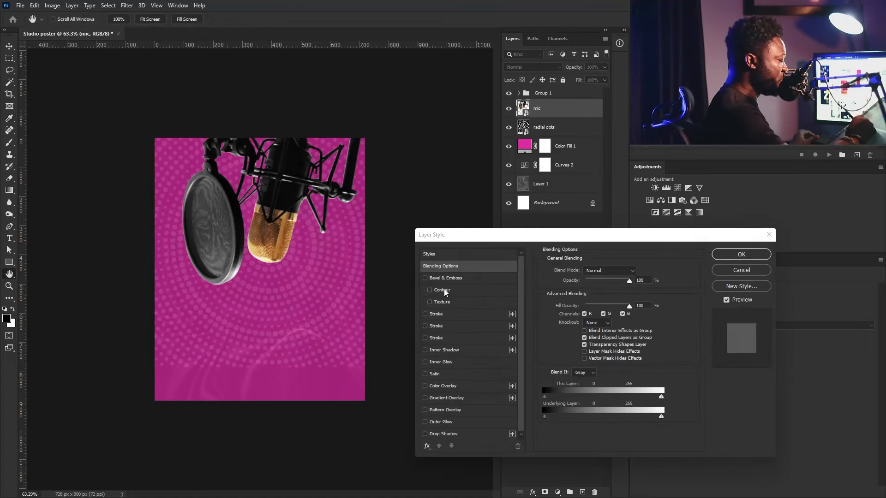
- Add a first pink Stroke effect to the mic
left_click(425, 314)
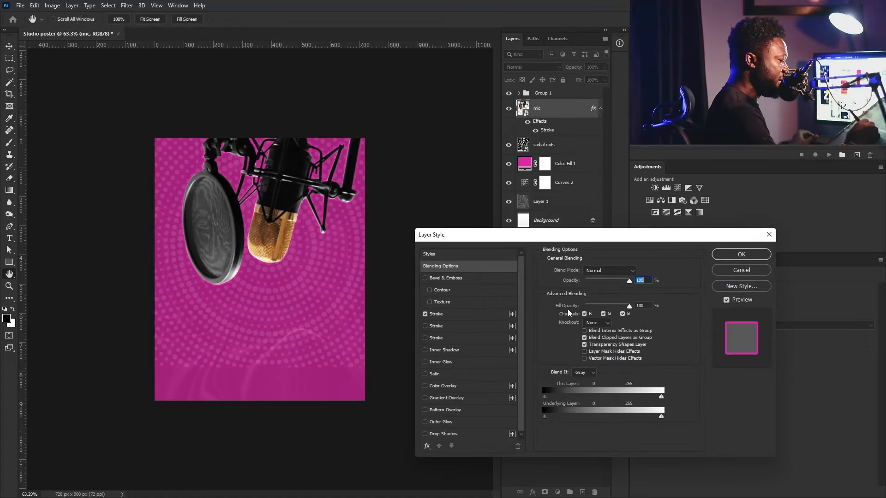
left_click(450, 316)
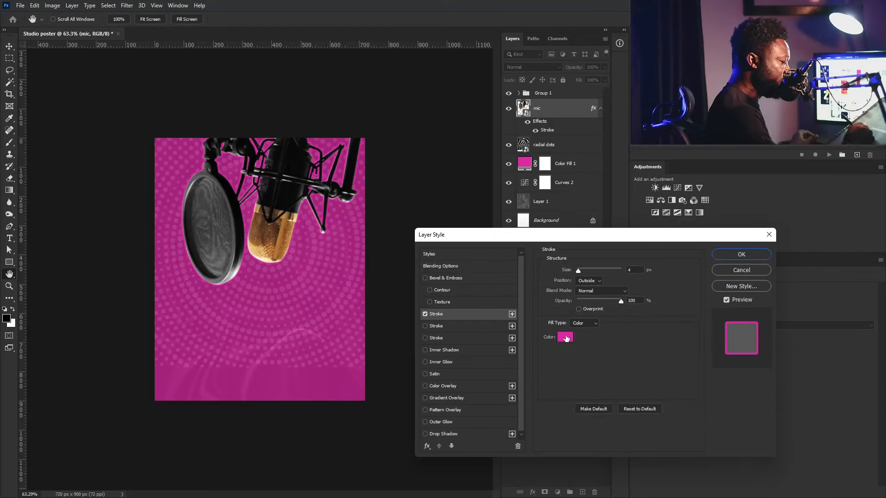
left_click(565, 338)
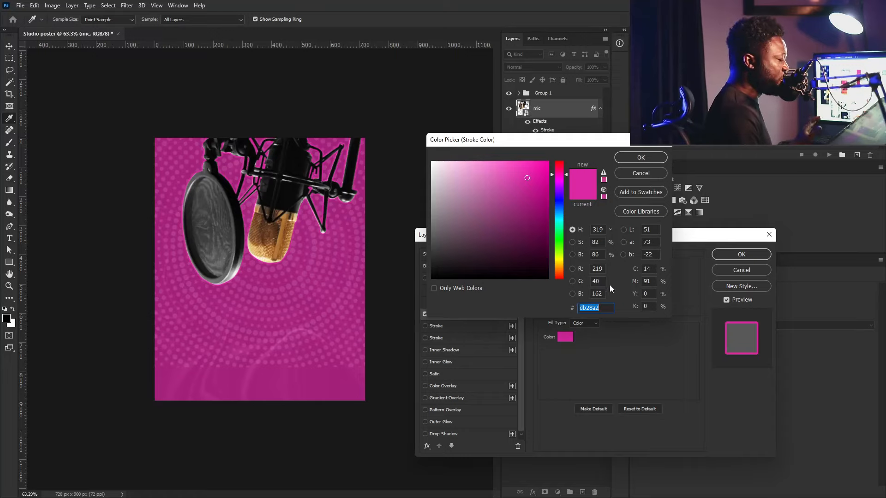
left_click(629, 155)
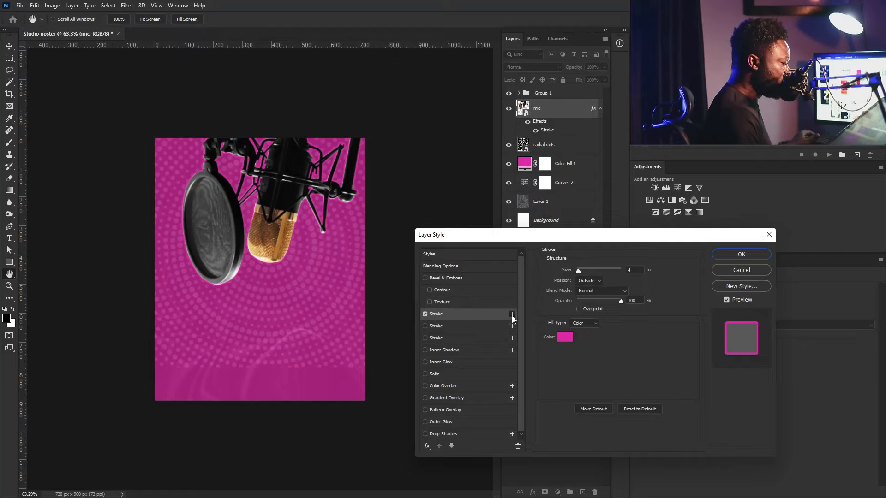
- Add a second, thicker Stroke in dark blue #001984
left_click(512, 314)
left_click(441, 327)
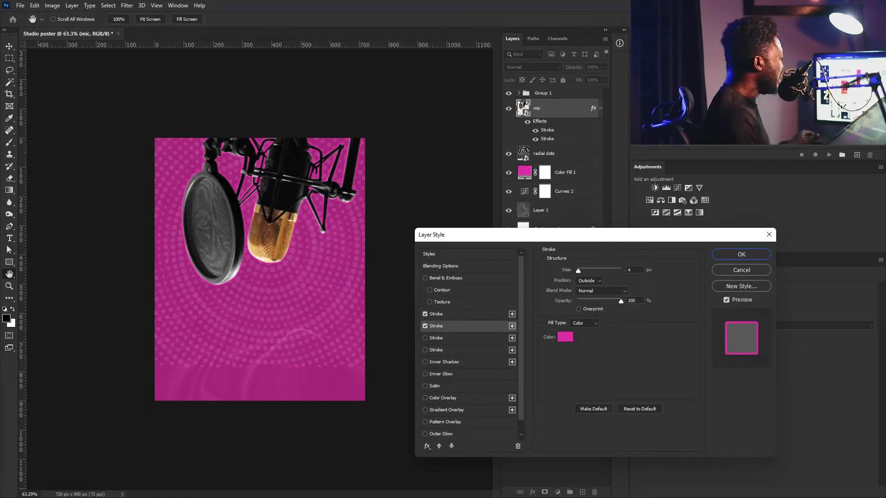
left_click(565, 337)
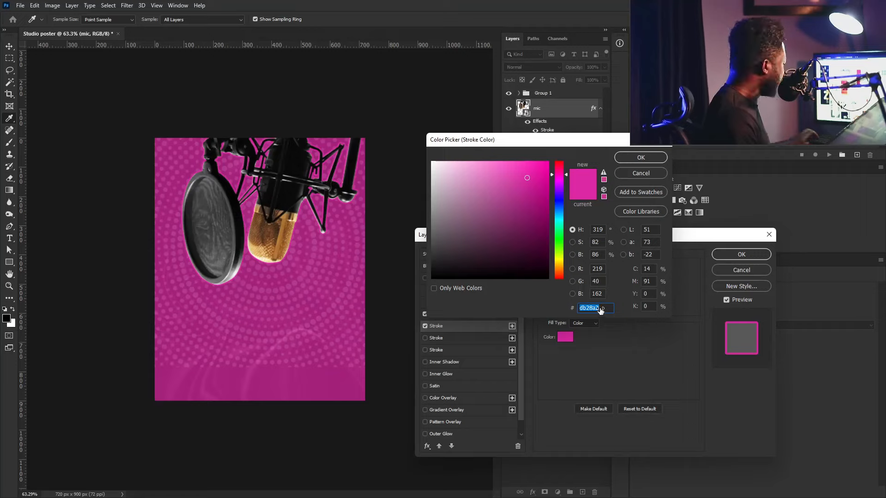
type("001984")
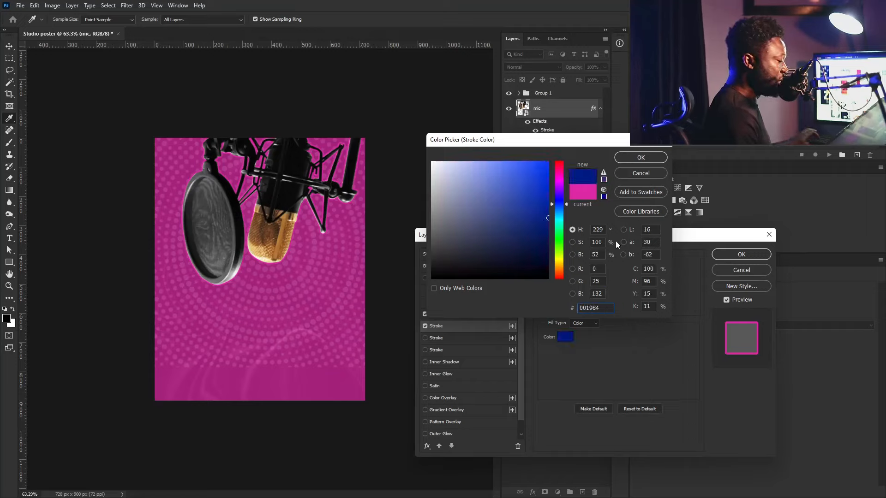
left_click(638, 160)
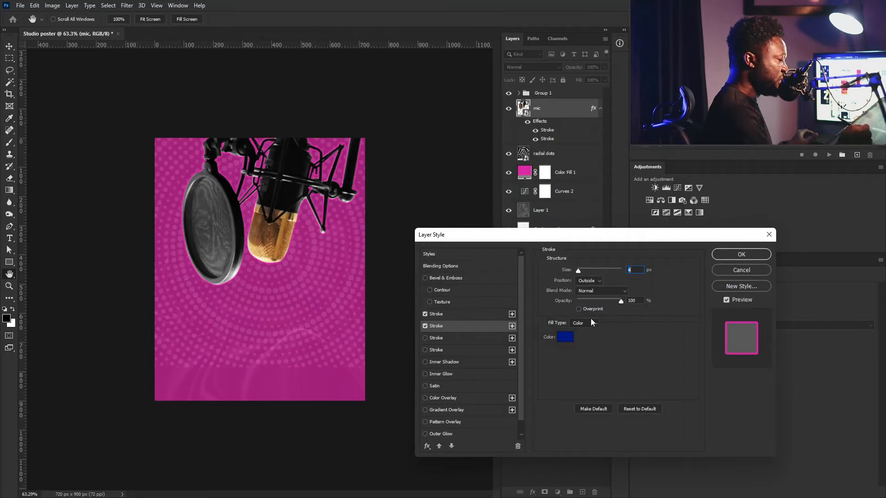
left_click_drag(580, 274, 584, 270)
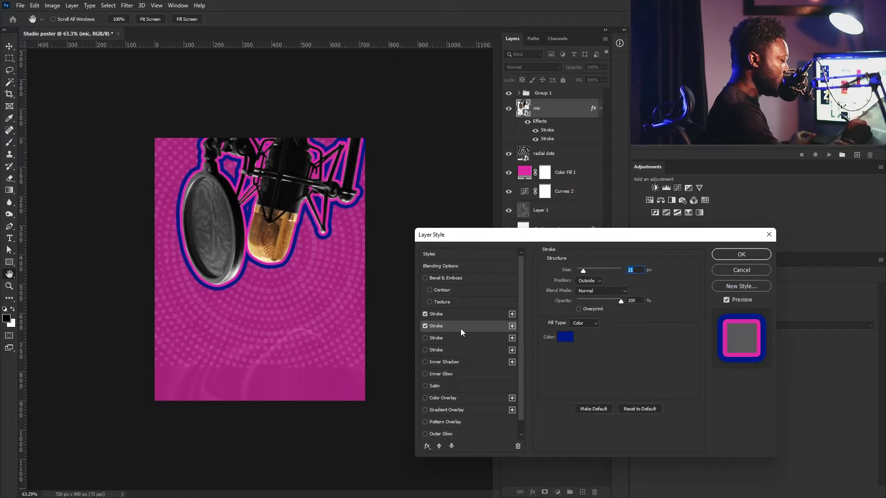
- Add a third cyan #01c4d5 Stroke at 32 px and apply the layer styles
left_click(512, 325)
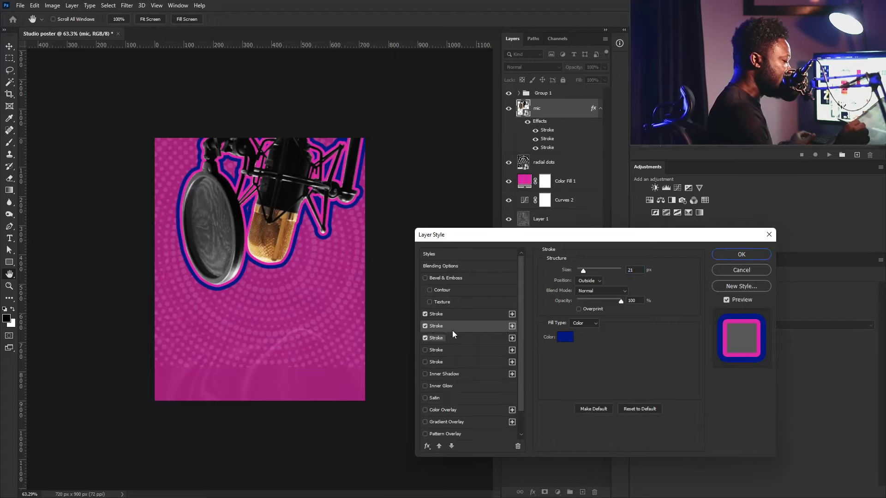
left_click(565, 342)
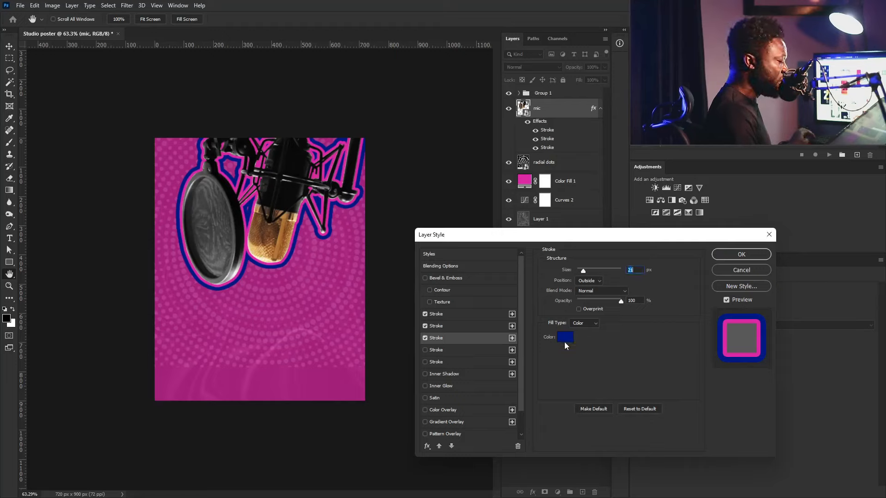
left_click(565, 339)
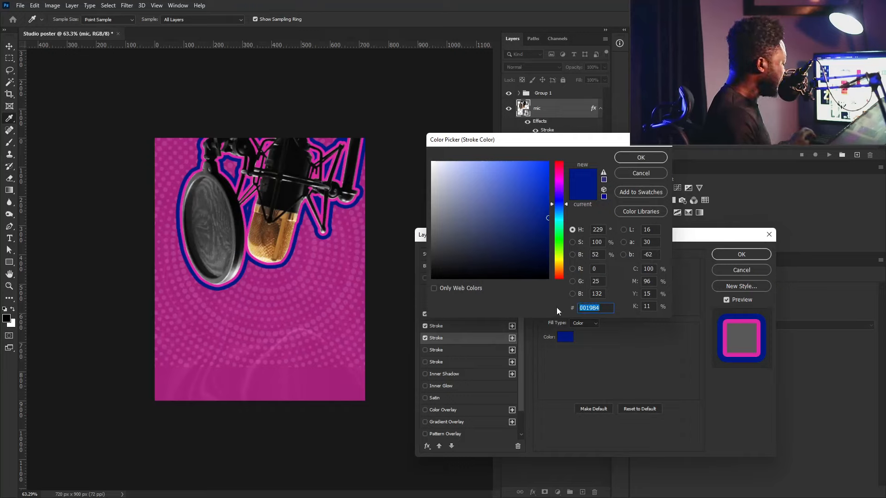
type("01c4d5")
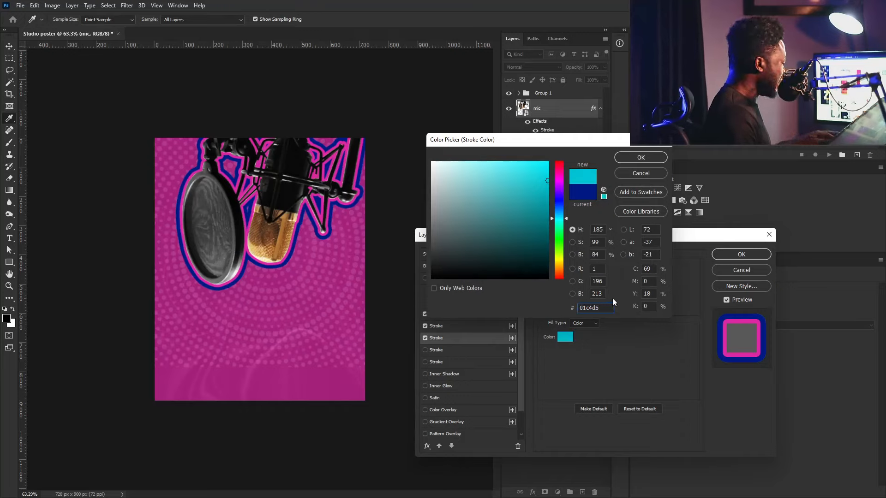
left_click(643, 164)
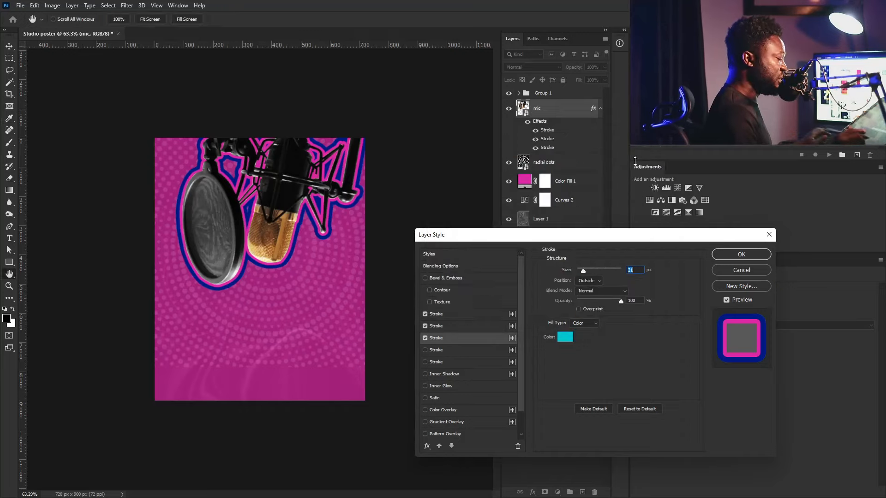
left_click_drag(585, 272, 587, 272)
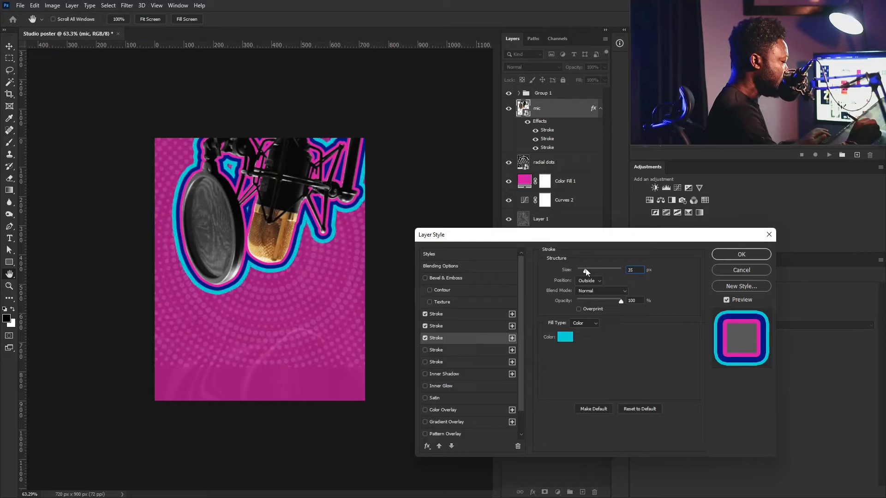
left_click_drag(585, 272, 586, 271)
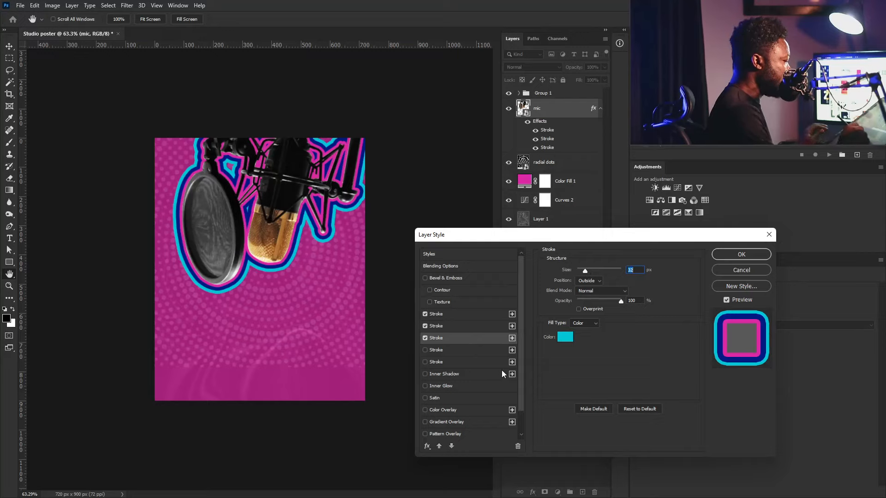
left_click(741, 254)
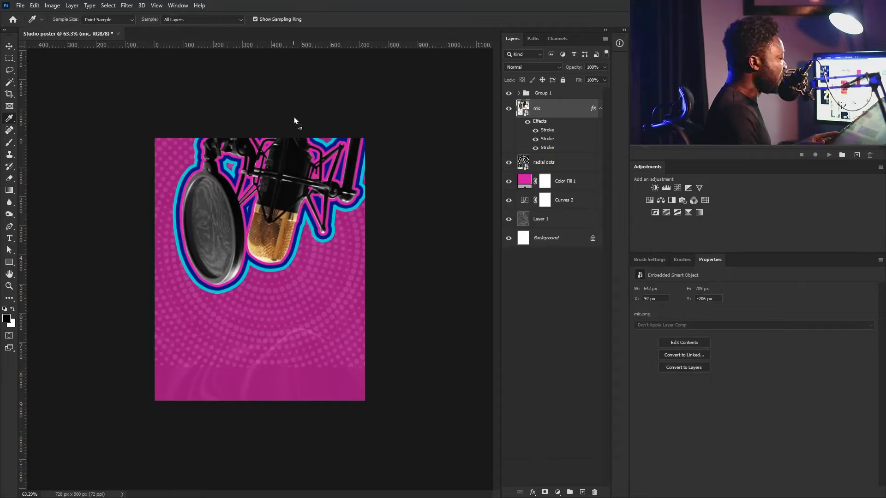
- Place Star.jpg on the poster, move it to the top of Group 1, and set it to Screen
left_click_drag(289, 185, 288, 185)
left_click_drag(294, 274, 328, 211)
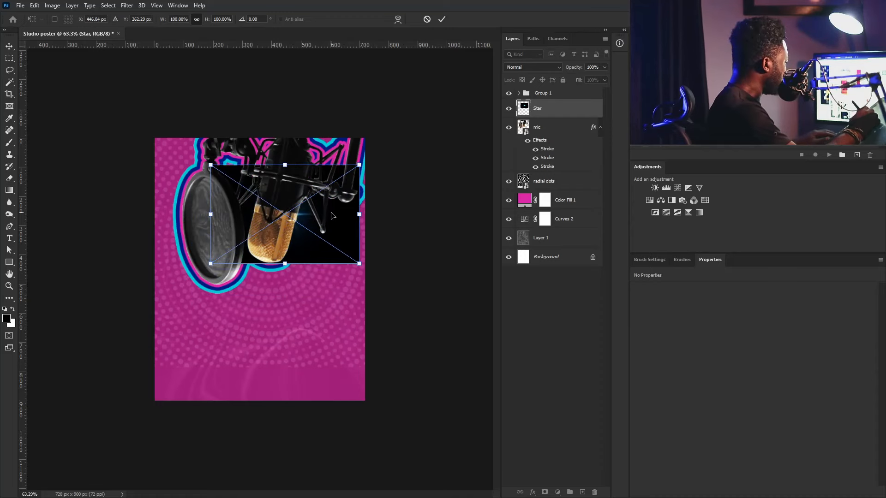
key("Return")
right_click(561, 110)
key("Escape")
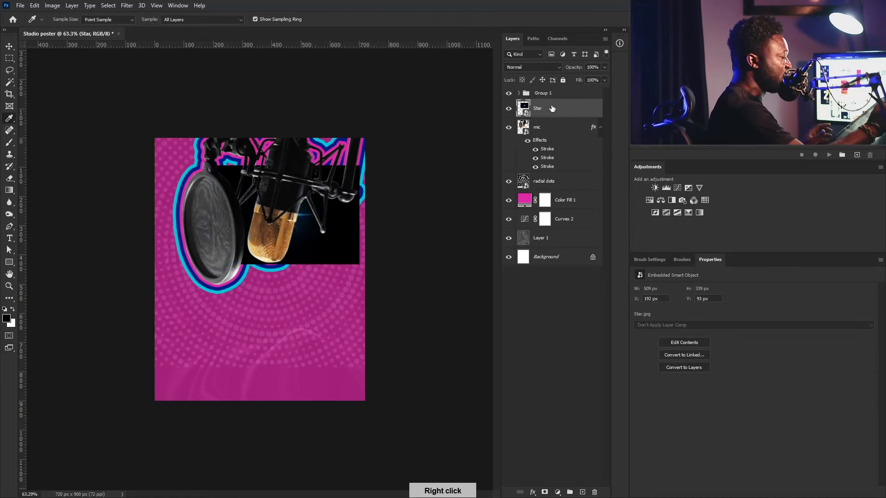
left_click(518, 92)
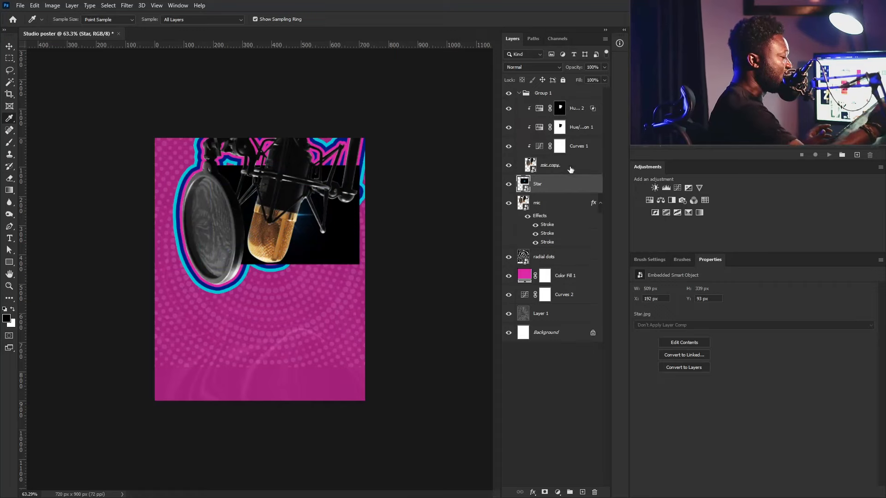
left_click_drag(563, 97, 563, 101)
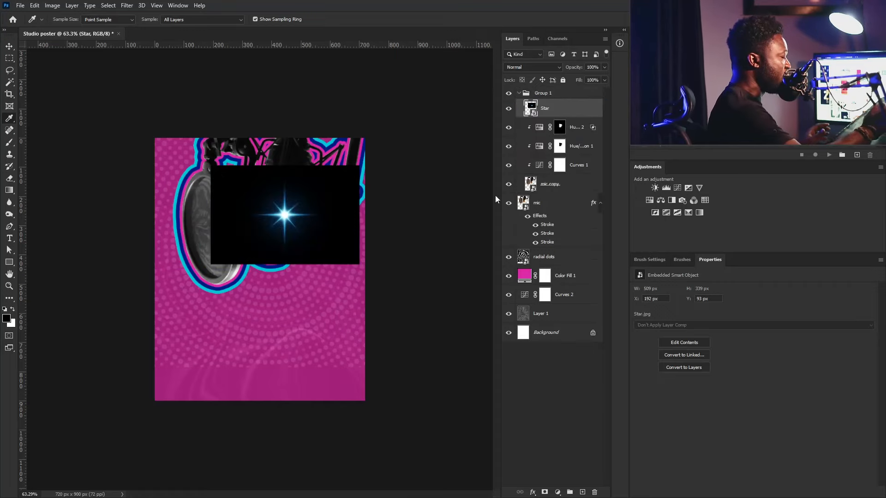
left_click(544, 67)
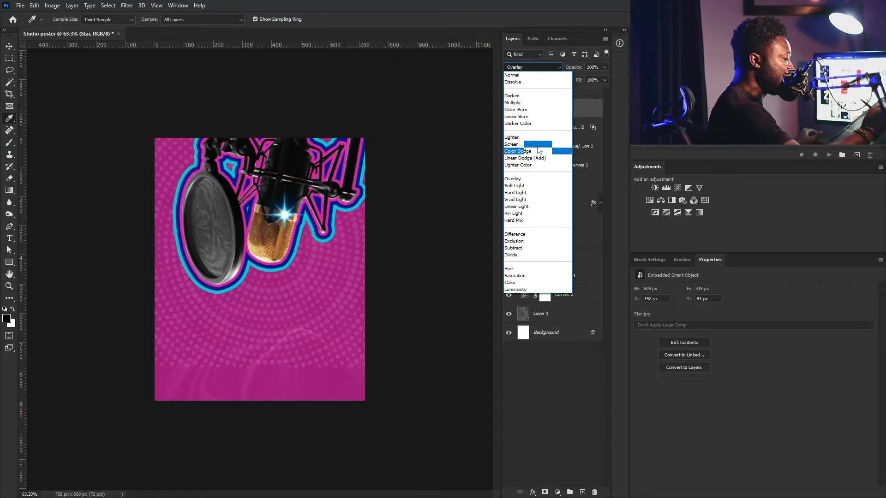
left_click(513, 144)
- Scale the Star sparkle to about 75.58%, rotate it 11.6°, and position it on the mic grille
left_click_drag(292, 217, 310, 188)
left_click(10, 46)
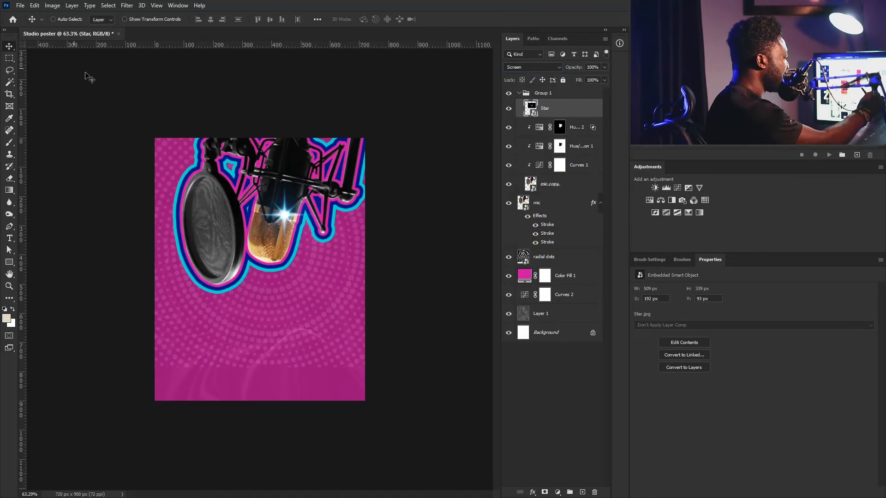
mouse_move(297, 220)
left_mouse_down()
mouse_move(303, 214)
mouse_move(302, 226)
left_mouse_up()
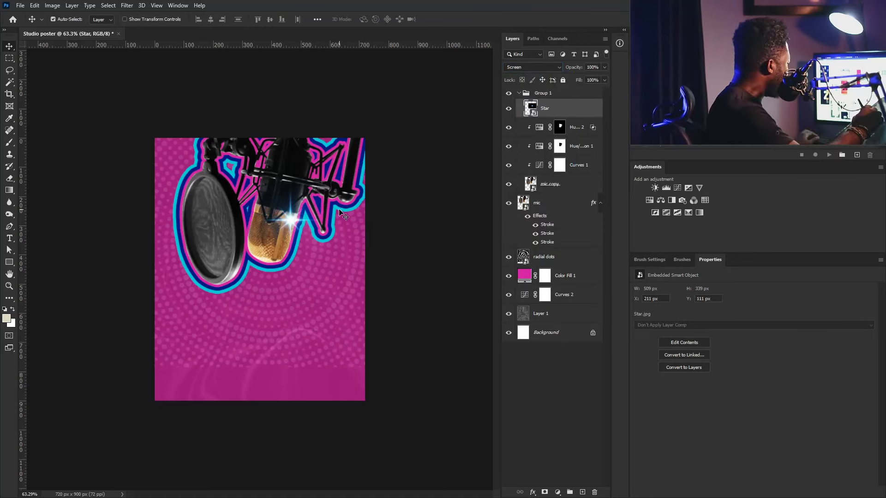
key("ctrl+t")
left_click_drag(369, 171, 348, 183)
left_click_drag(300, 226, 301, 225)
scroll(295, 202, "up", 5)
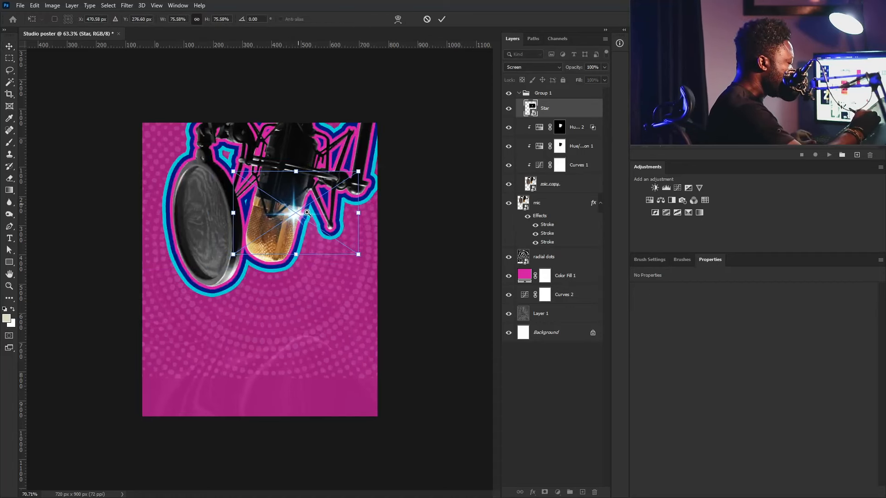
left_click_drag(420, 155, 434, 183)
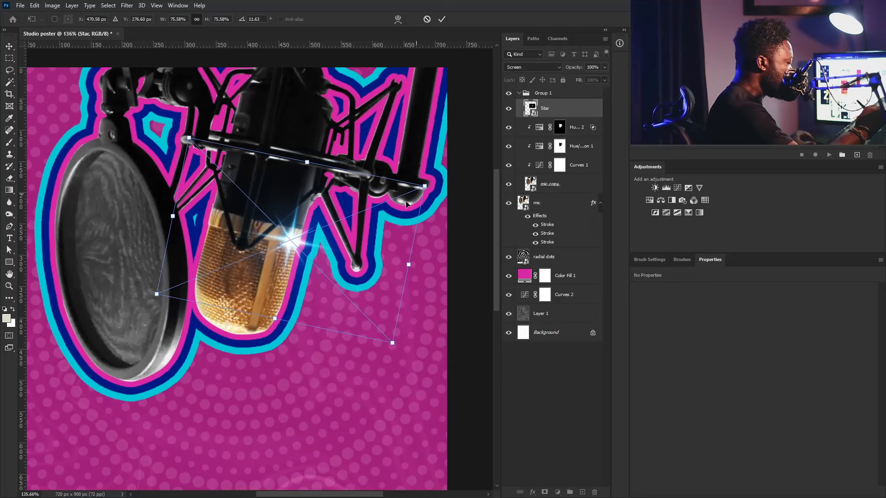
left_click_drag(306, 244, 309, 235)
key("Return")
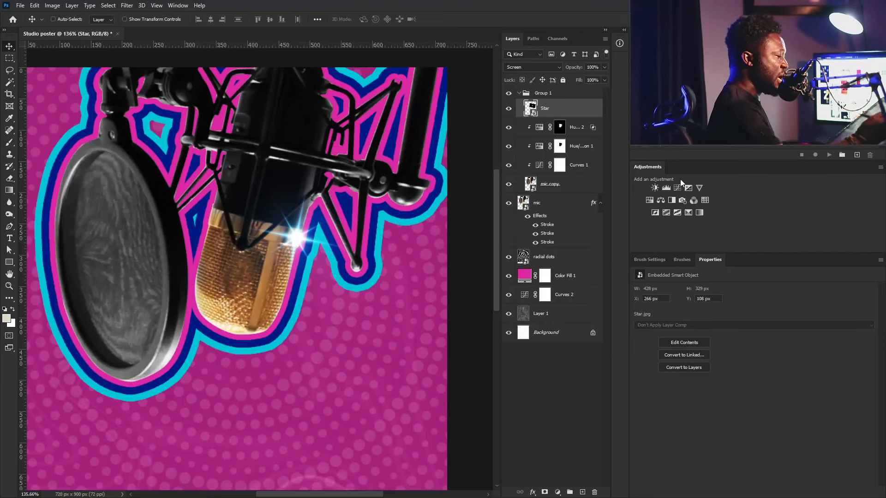
- Clip a Hue/Saturation adjustment to the Star and colorize it gold at Hue 48, Saturation 25
left_click(649, 200)
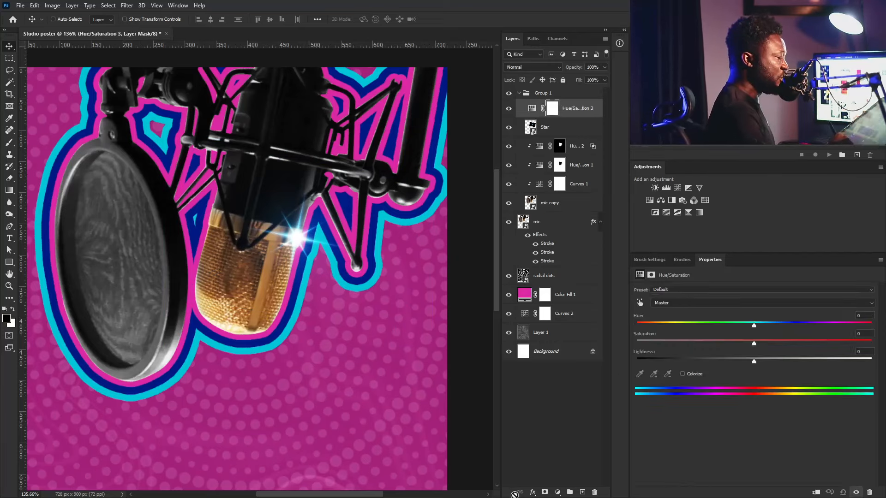
left_click(815, 492)
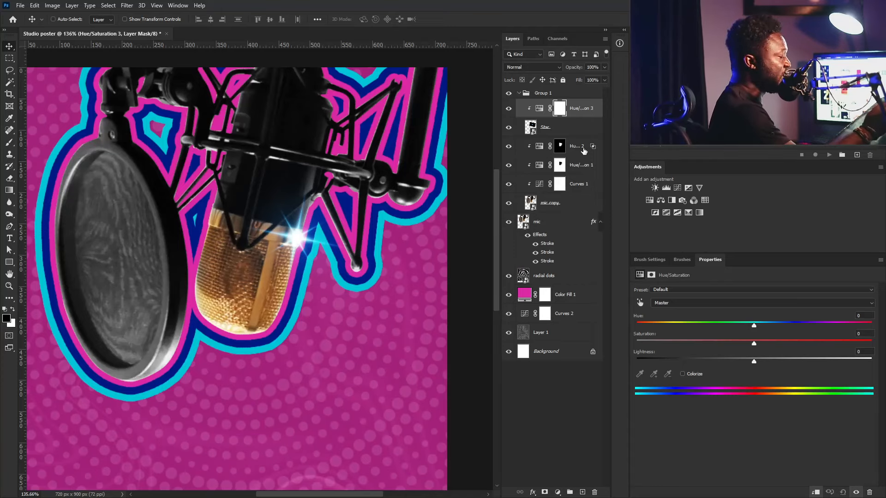
left_click(683, 374)
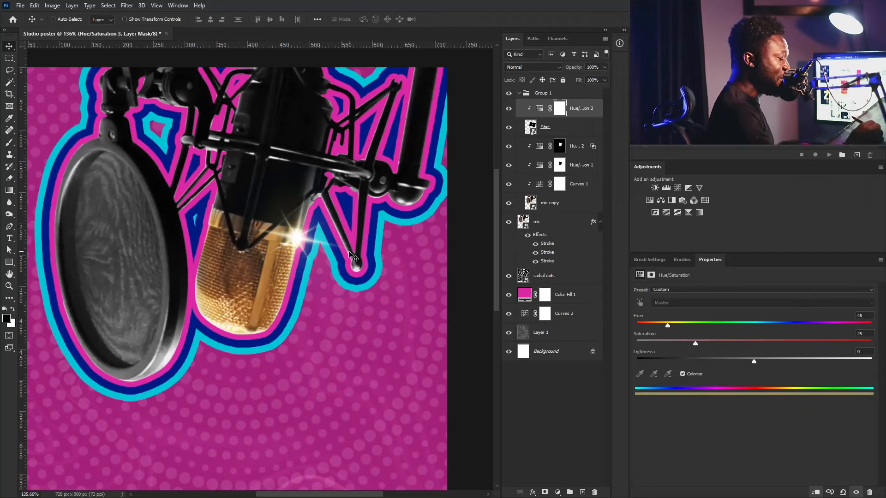
left_click(529, 94)
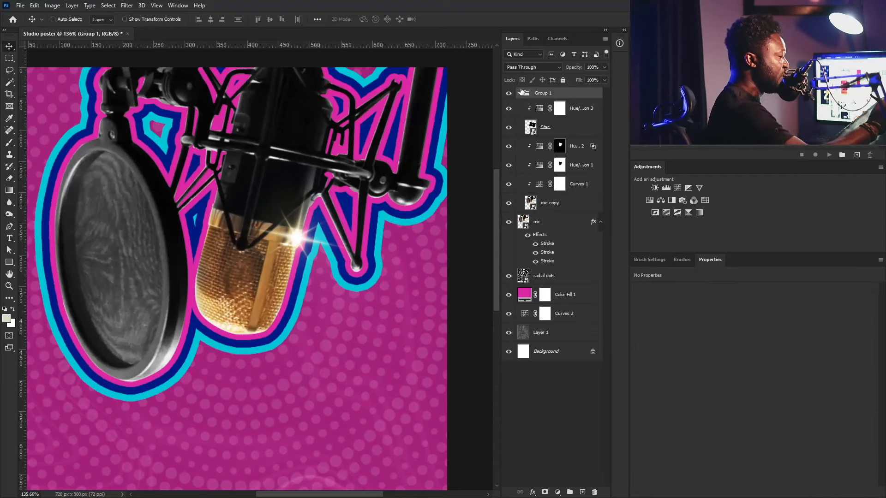
- Collapse Group 1, zoom out to the full poster, check the group's layers, and fold it closed again
left_click(519, 93)
key("ctrl")
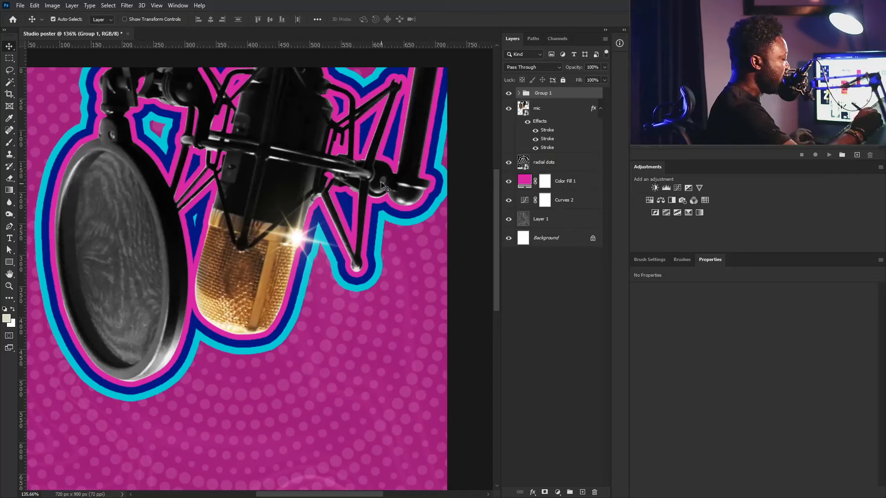
scroll(381, 185, "down", 5)
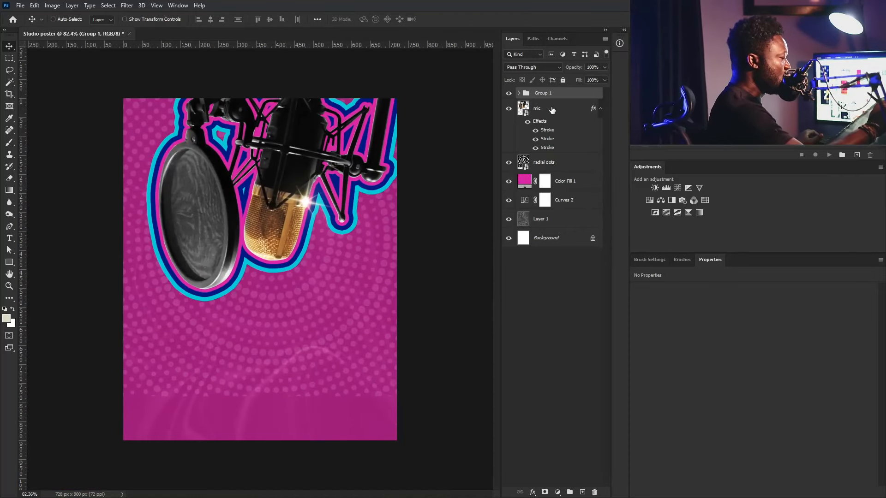
left_click(519, 93)
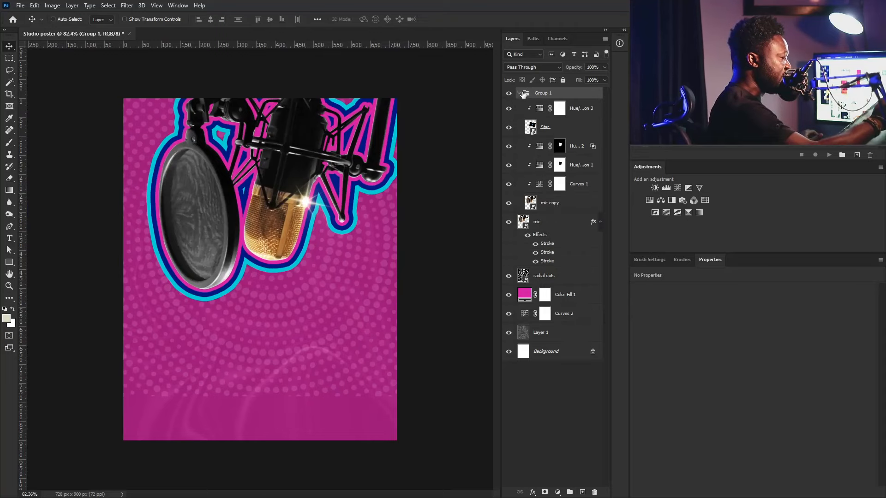
left_click(519, 93)
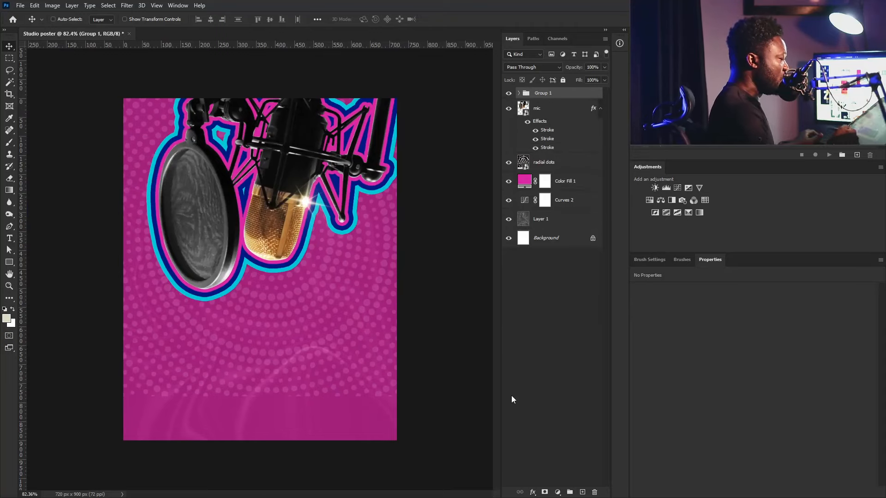
- Paste 'MEGA MUSIC' as text below the mic, set it in Luckiest Guy, and commit it
left_click(9, 239)
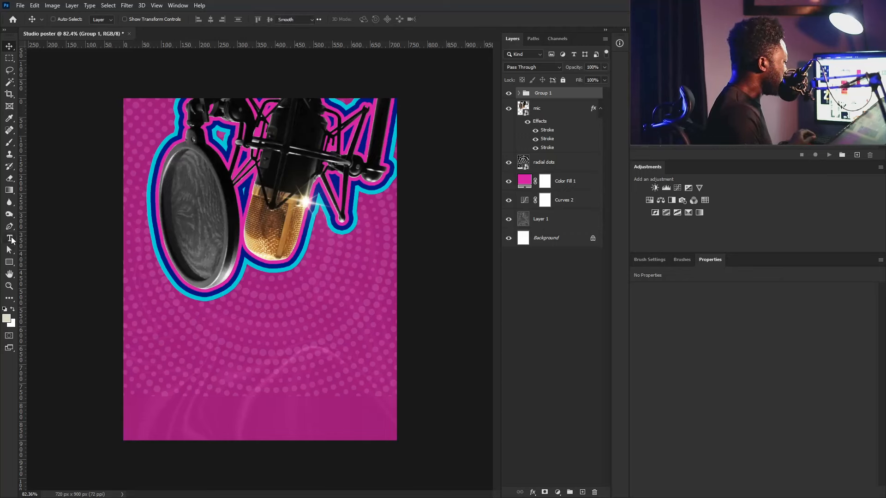
left_click(227, 336)
type("MEGA MUSIC")
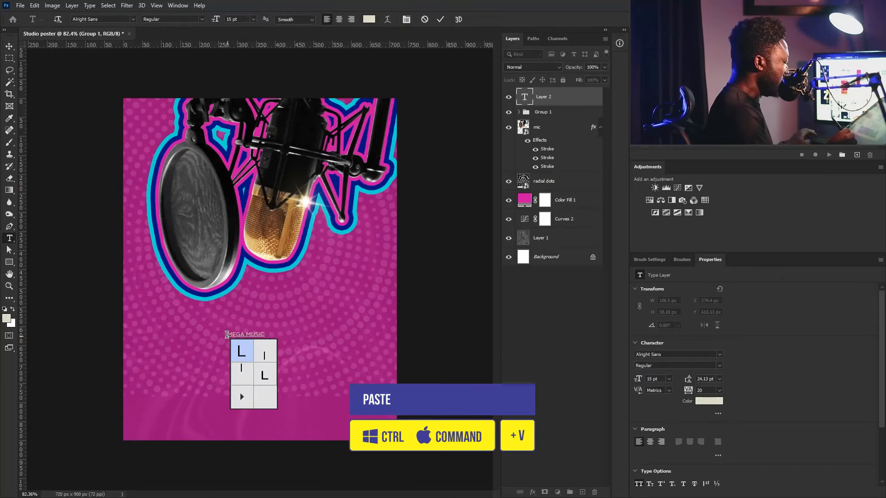
key("ctrl+a")
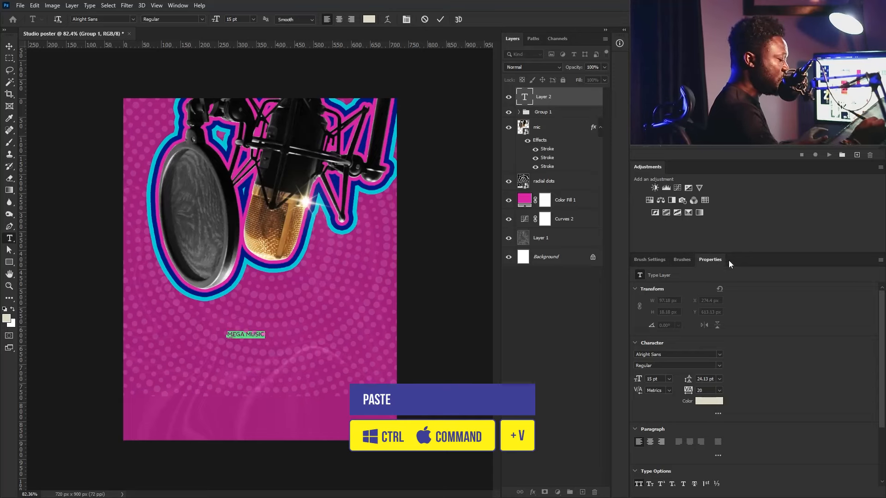
left_click(676, 354)
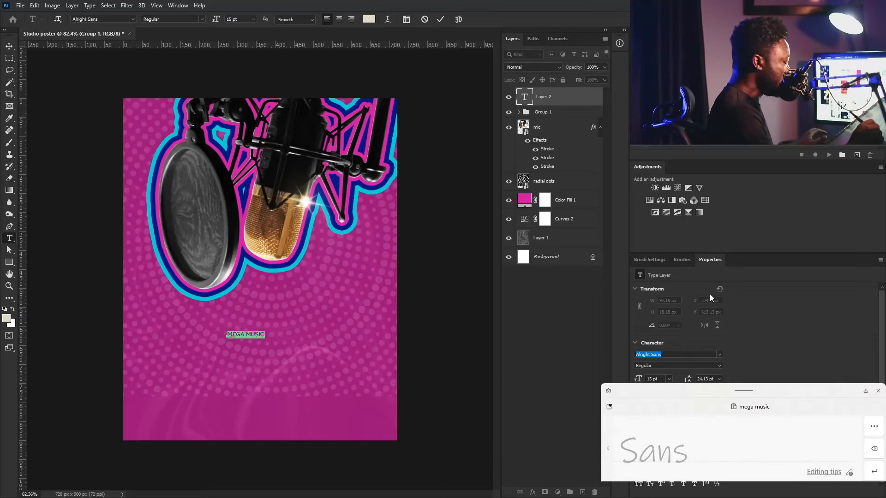
type("lu")
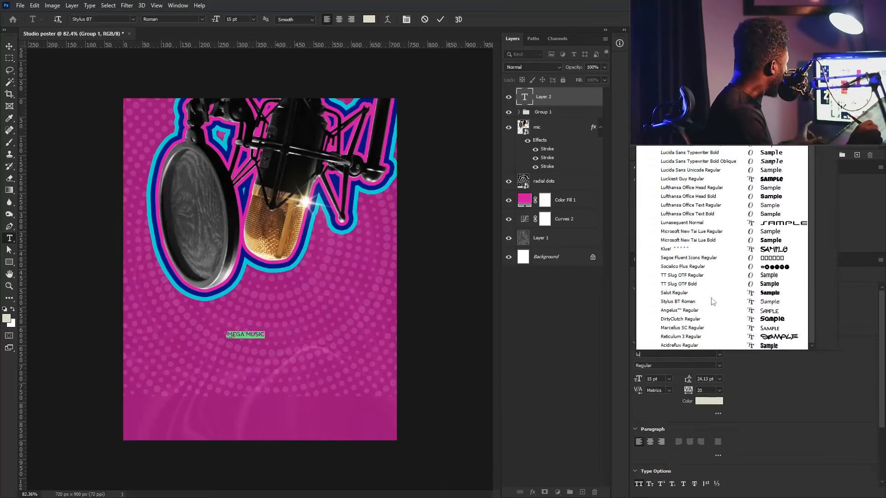
type("bla")
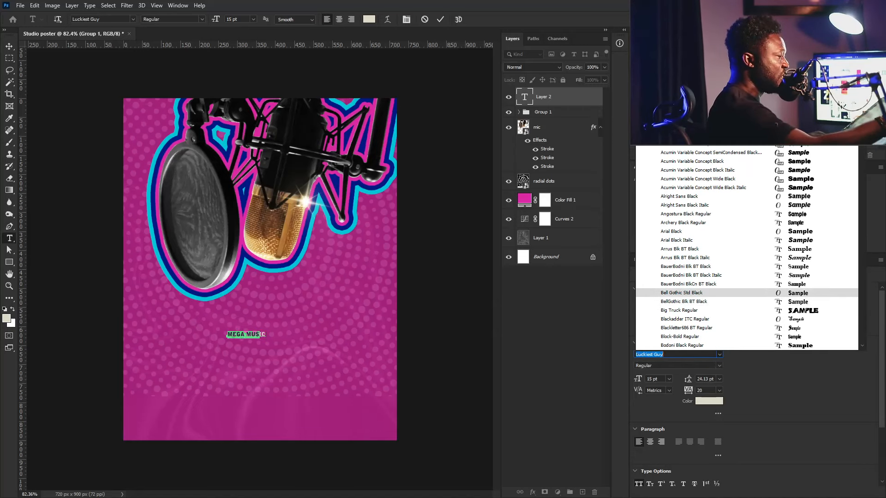
key("Escape")
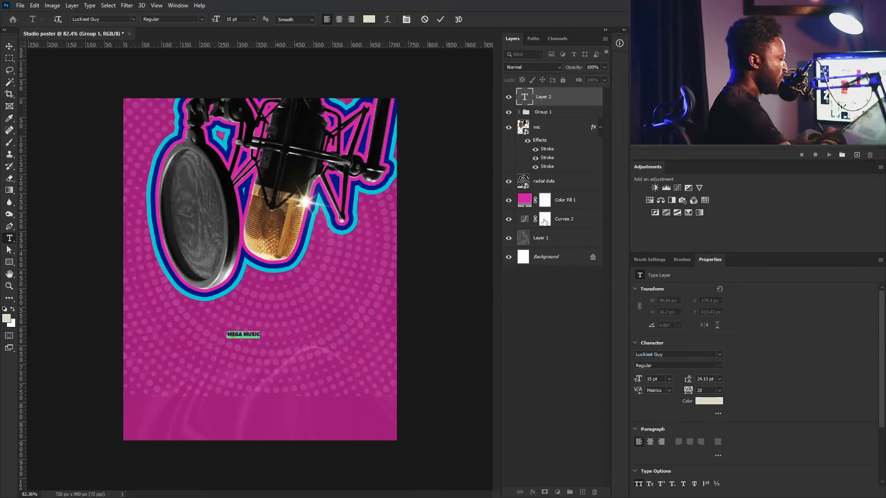
left_click(9, 46)
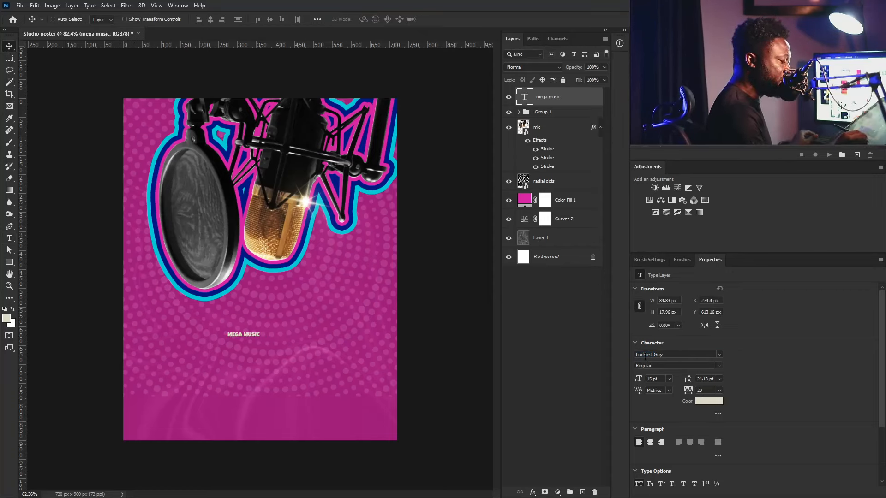
- Scale MEGA MUSIC up to span the poster width and move it beneath the microphone
key("ctrl+t")
left_click_drag(261, 339, 366, 361)
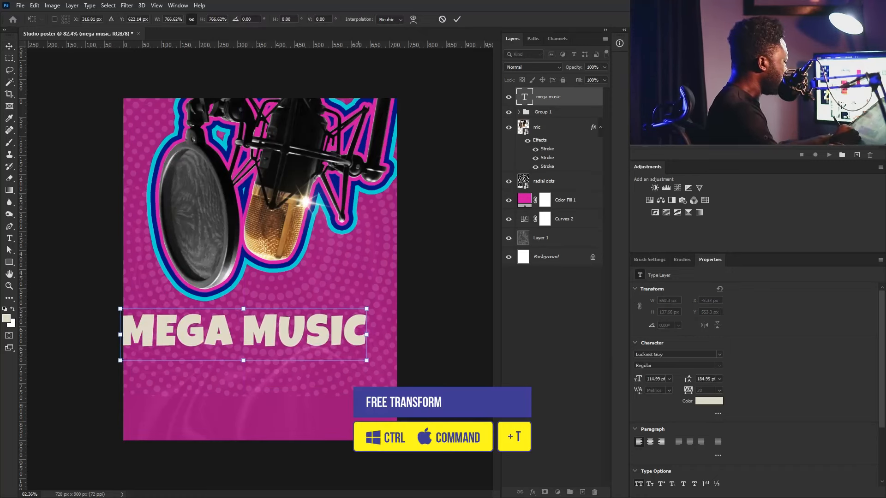
key("Return")
left_click_drag(266, 337, 321, 315)
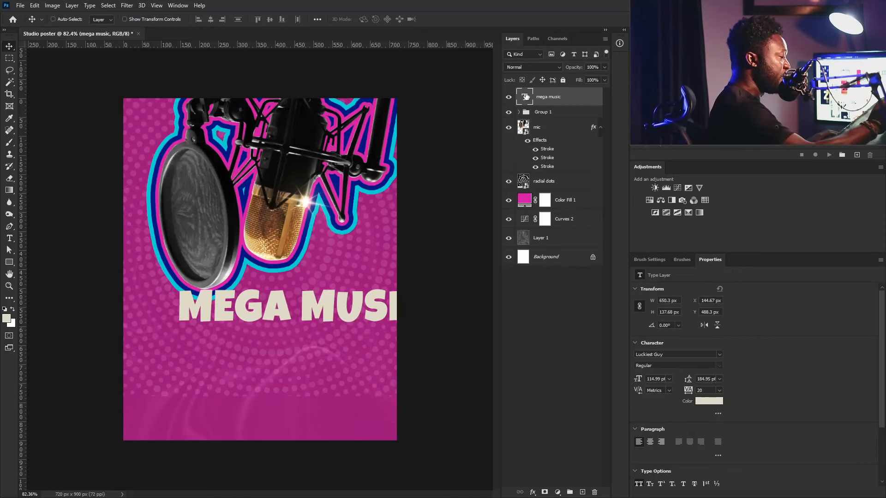
- Break MUSIC onto a second line, set 95 pt leading, centre-align, and centre the headline horizontally
double_click(525, 96)
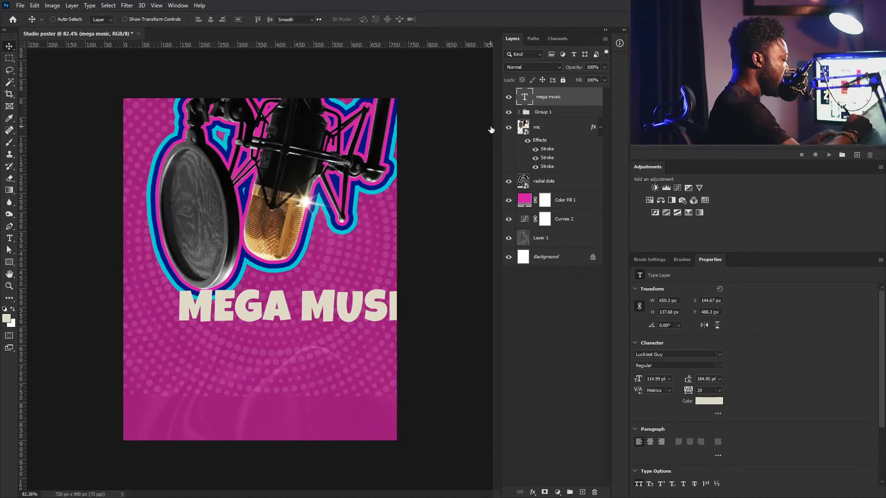
left_click(301, 306)
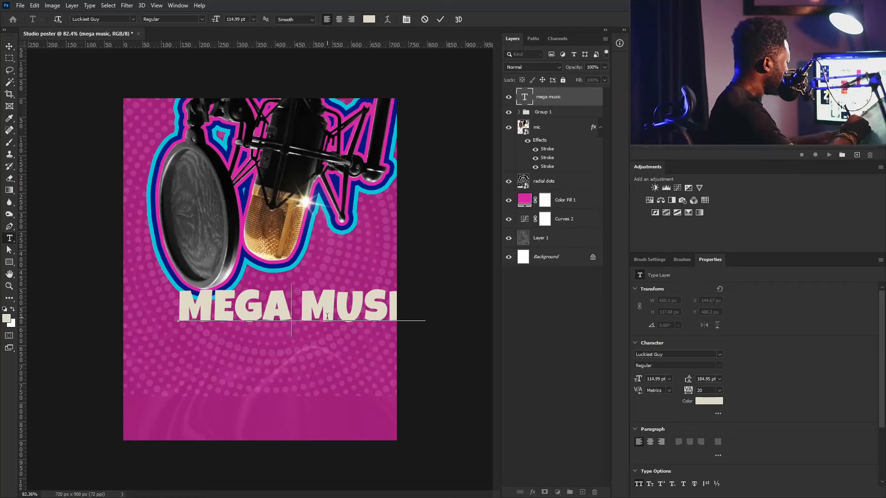
key("Return")
key("ctrl+a")
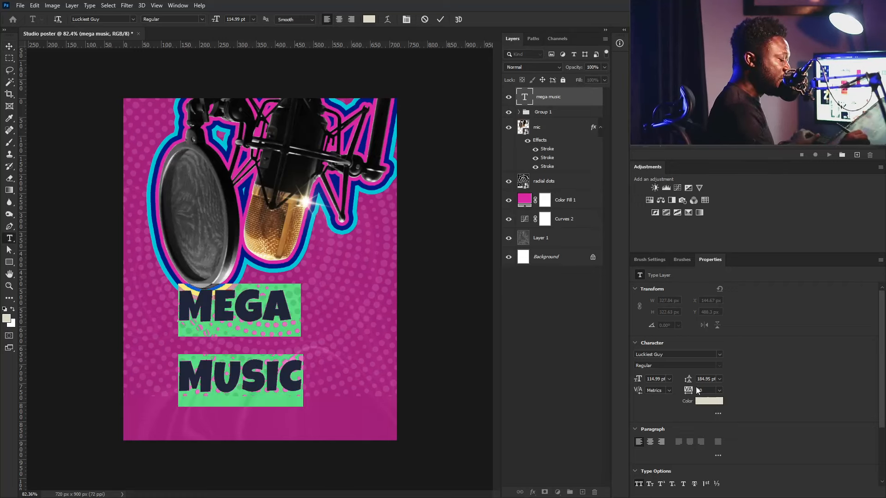
left_click_drag(709, 380, 661, 394)
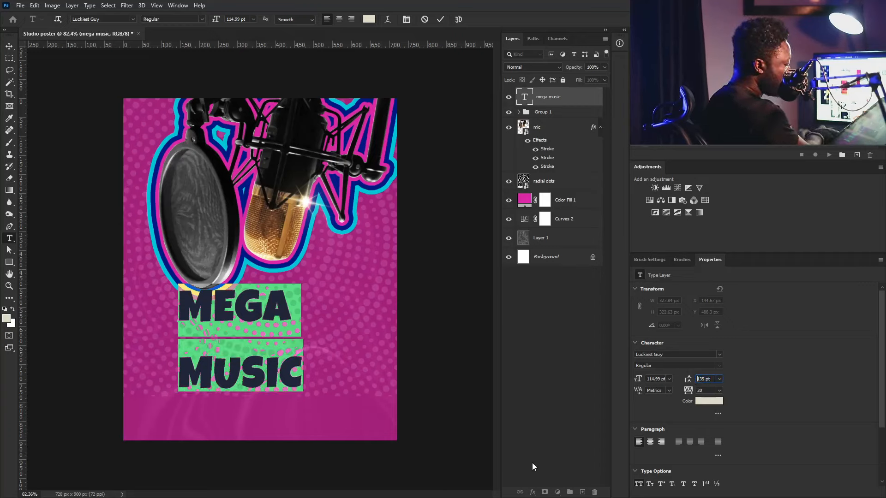
type("115")
key("Return")
key("shift+Down")
key("shift+Down")
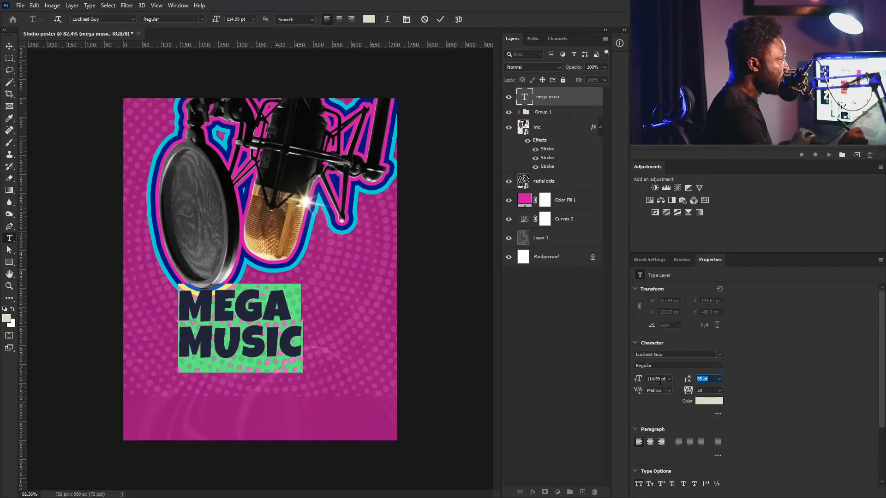
left_click(650, 442)
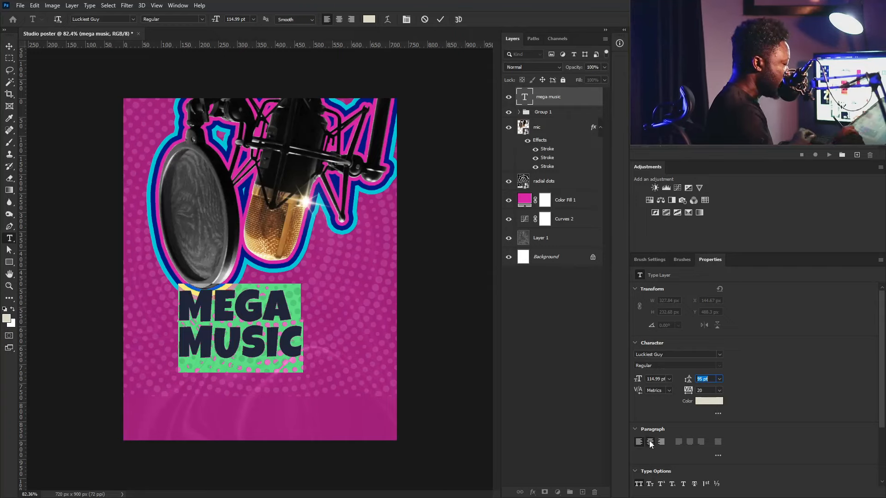
left_click(9, 46)
left_click_drag(185, 326, 284, 326)
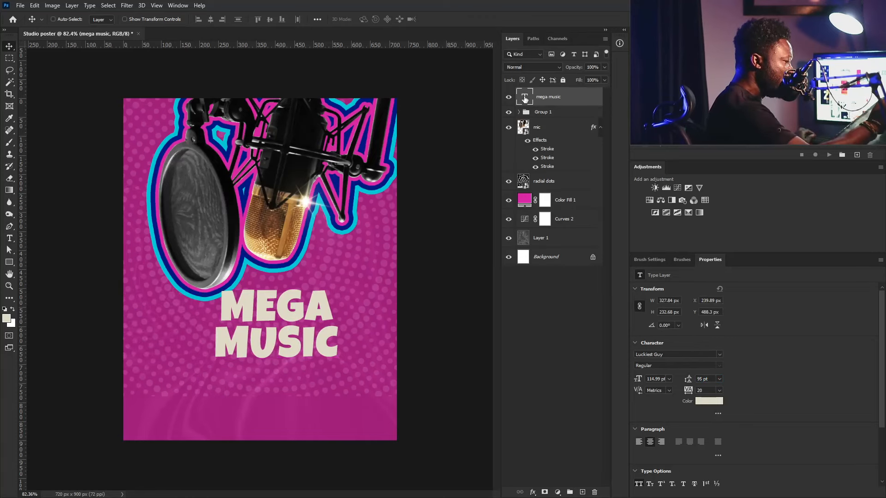
- Increase the headline's font size to 126 pt
double_click(332, 303)
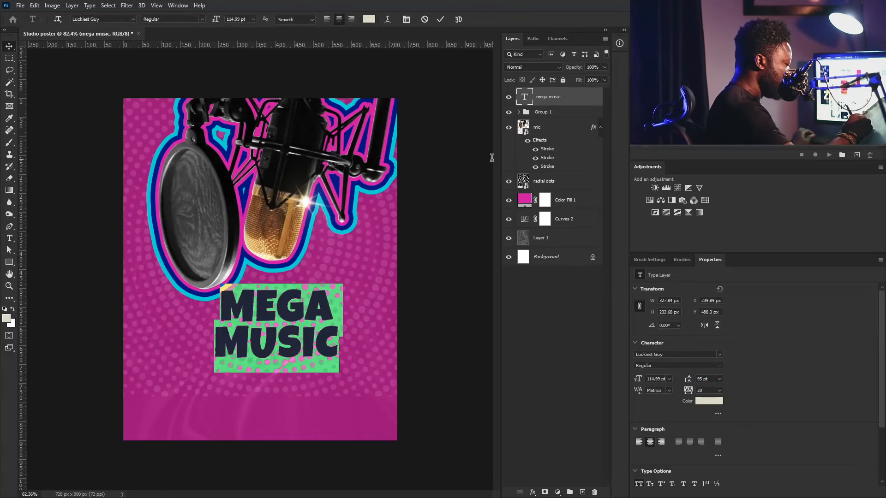
left_click(334, 299)
key("shift+Left")
key("shift+Left")
key("shift+Left")
key("shift+Left")
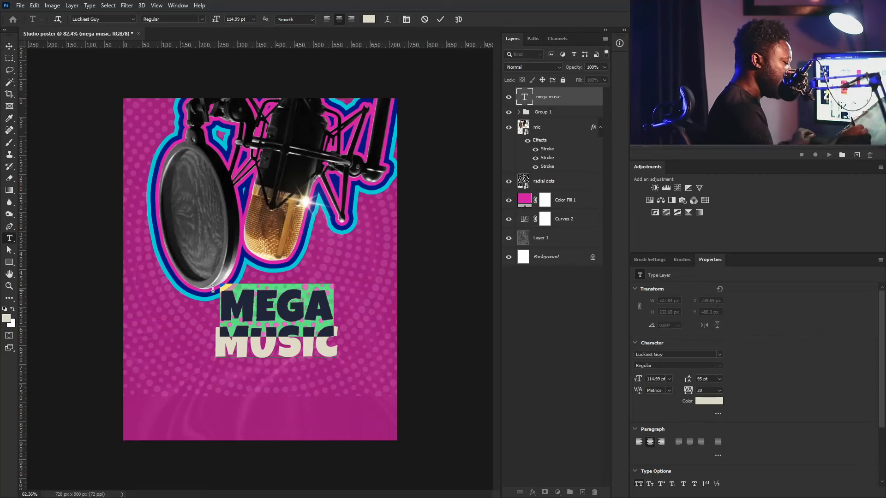
left_click_drag(661, 379, 644, 376)
key("Up")
key("Up")
key("Up")
key("Up")
key("Up")
key("Up")
key("Up")
key("Up")
key("Up")
key("Up")
key("Up")
key("Up")
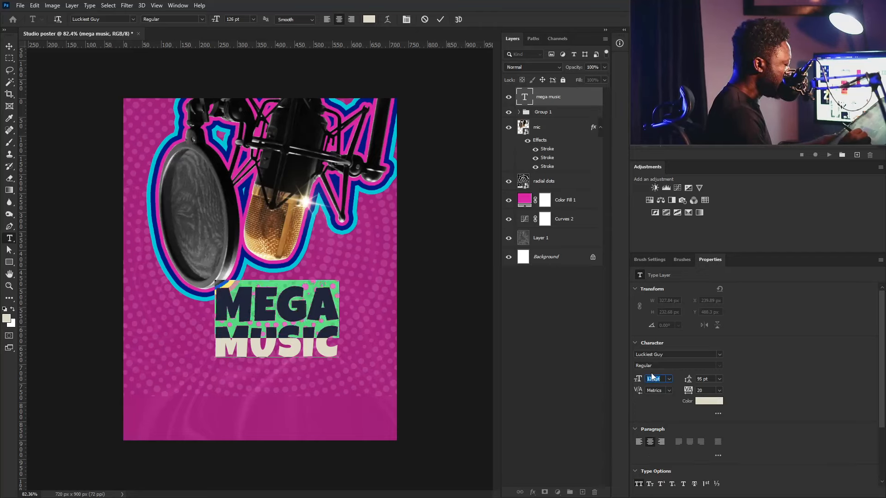
left_click(9, 46)
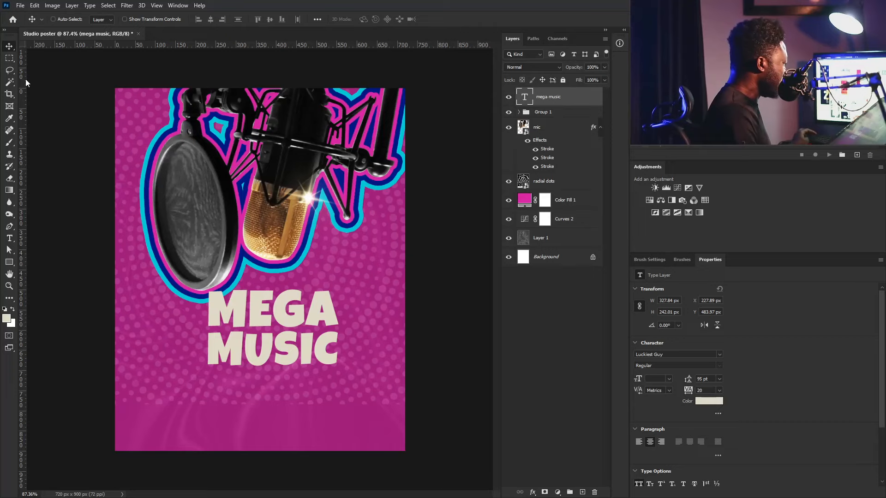
- Add a pasted 'Studio' text line below the headline in Latter Slant with all caps off
left_click(8, 239)
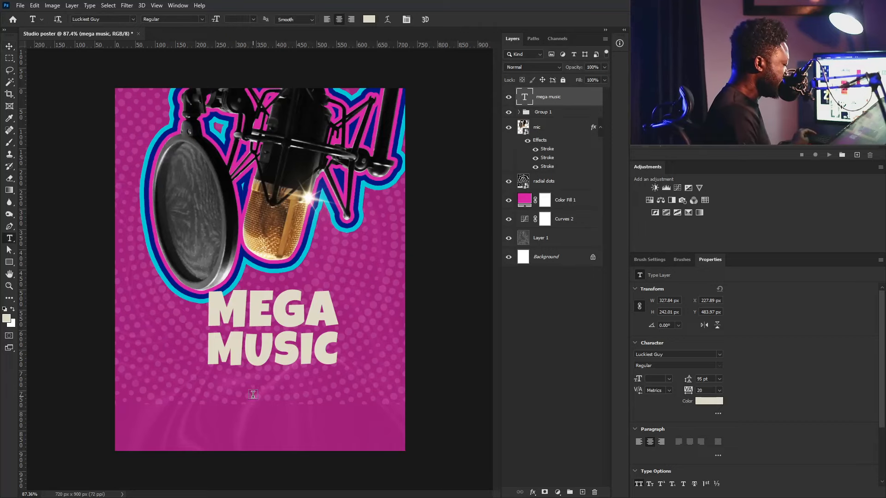
left_click(271, 395)
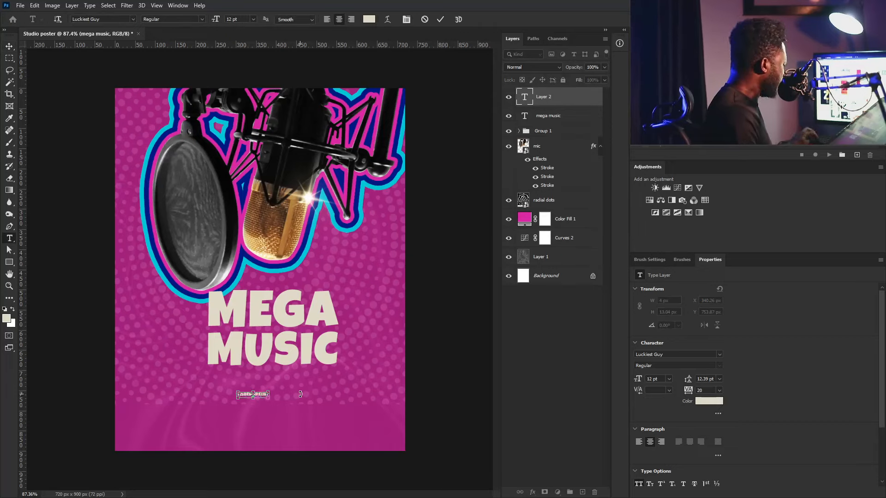
type("STUDIO")
key("ctrl+a")
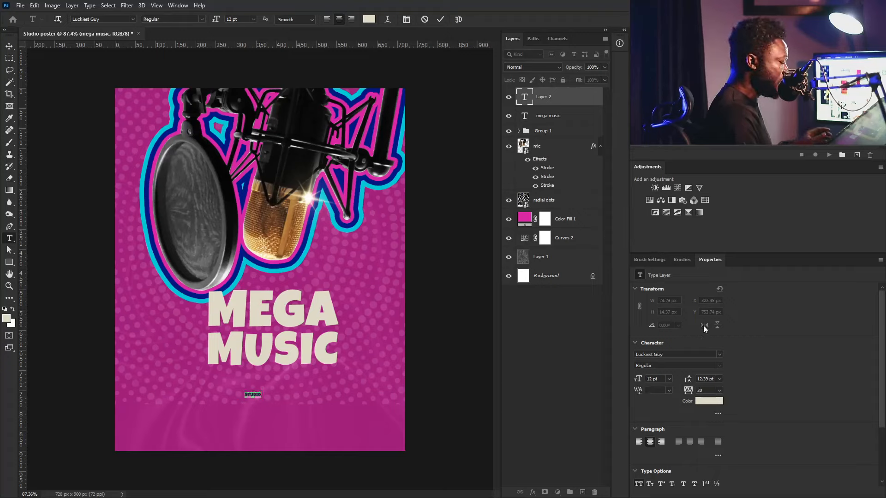
left_click(123, 19)
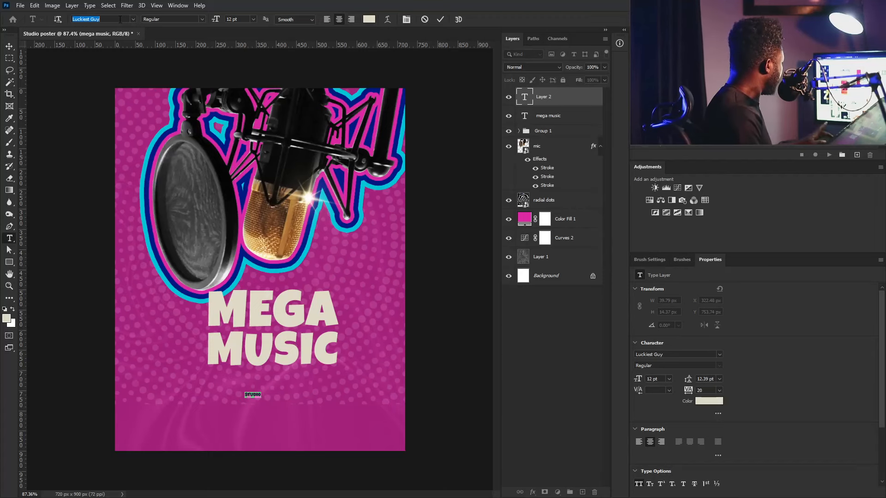
type("latt")
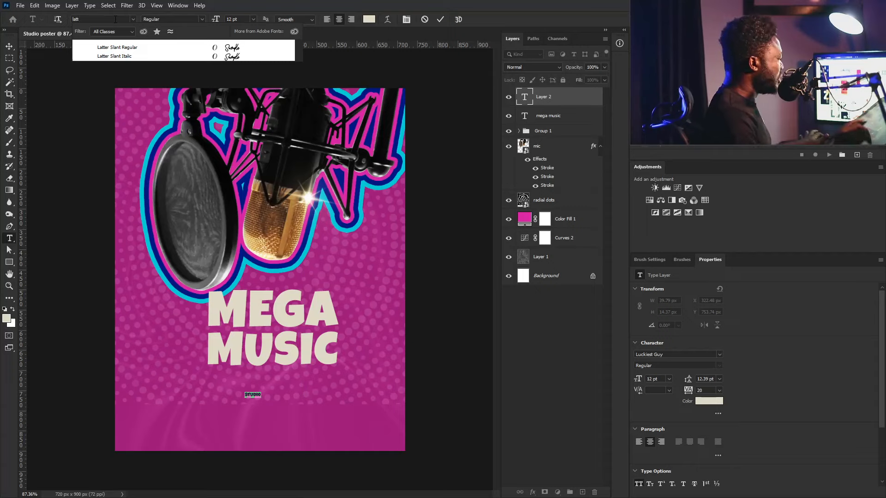
left_click(233, 48)
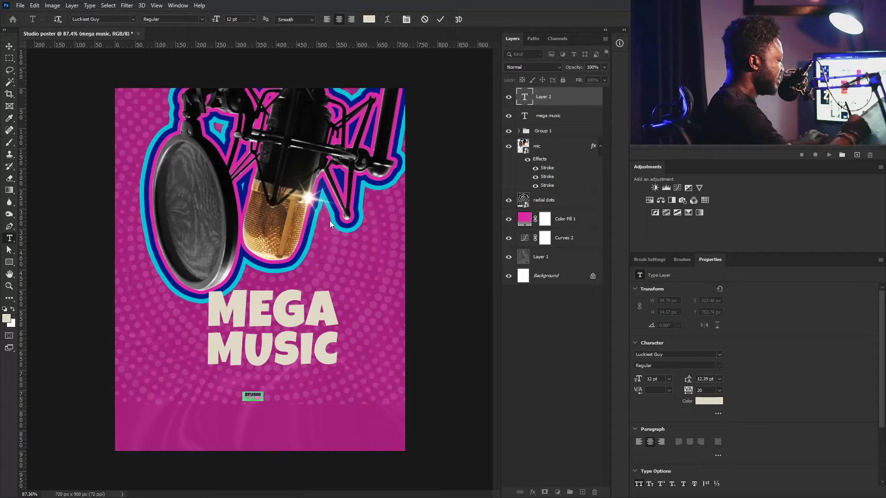
left_click(639, 484)
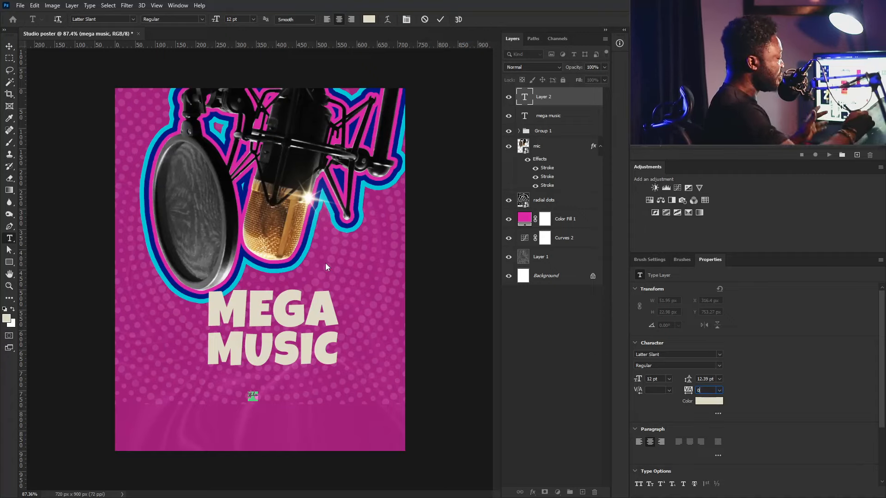
left_click(9, 46)
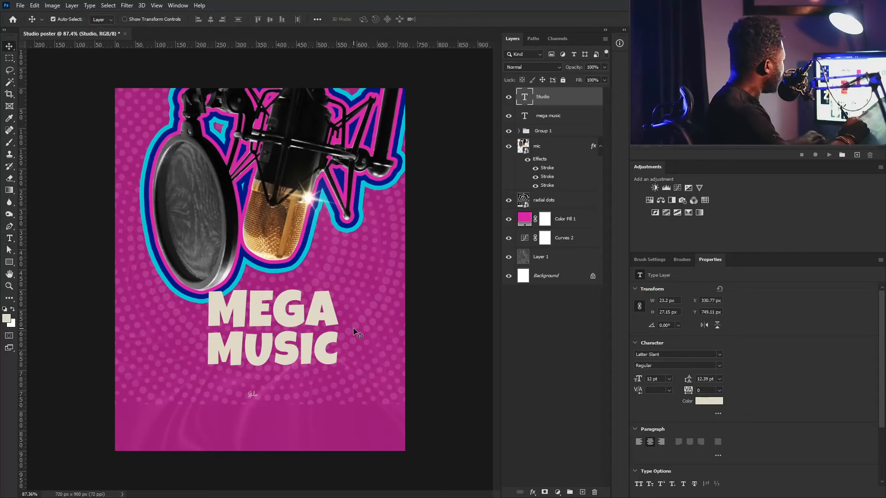
- Scale Studio up to about 85 pt and tuck it under the MUSIC line
key("ctrl")
key("t")
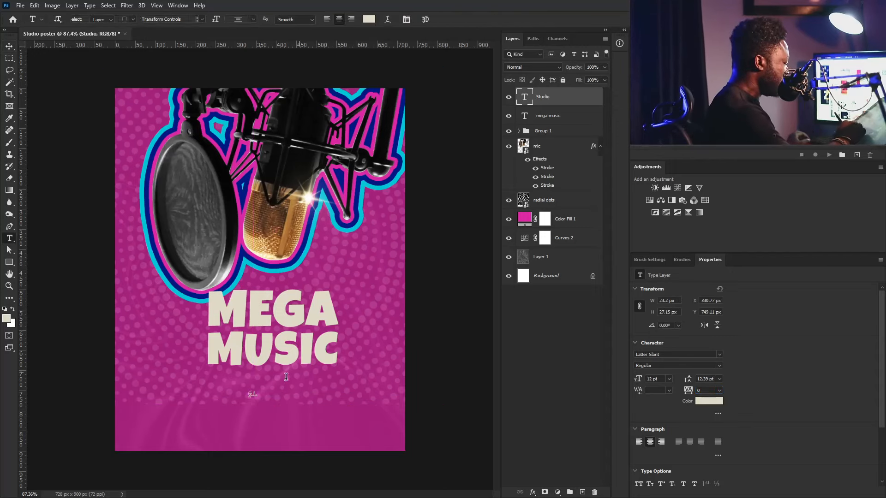
key("v")
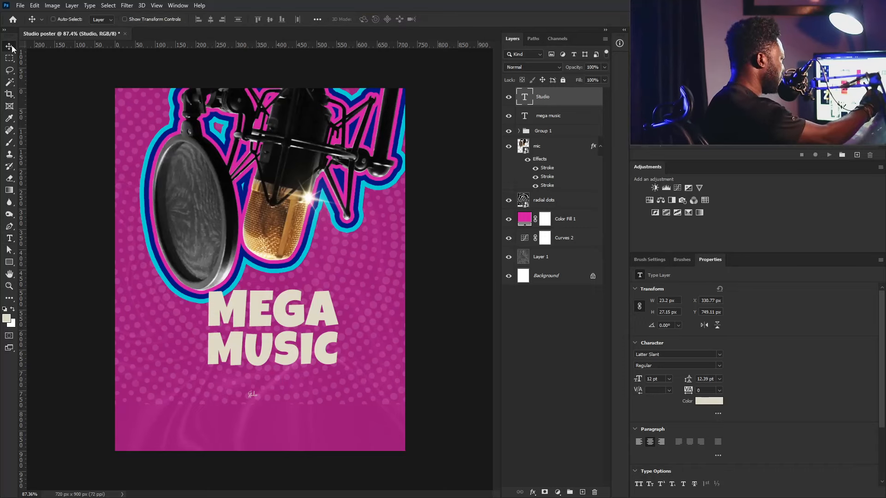
key("ctrl+t")
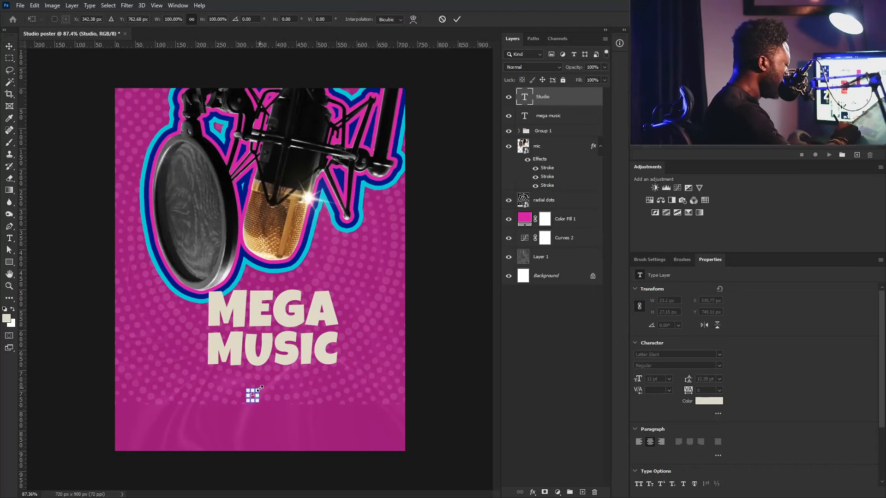
left_click_drag(261, 388, 342, 335)
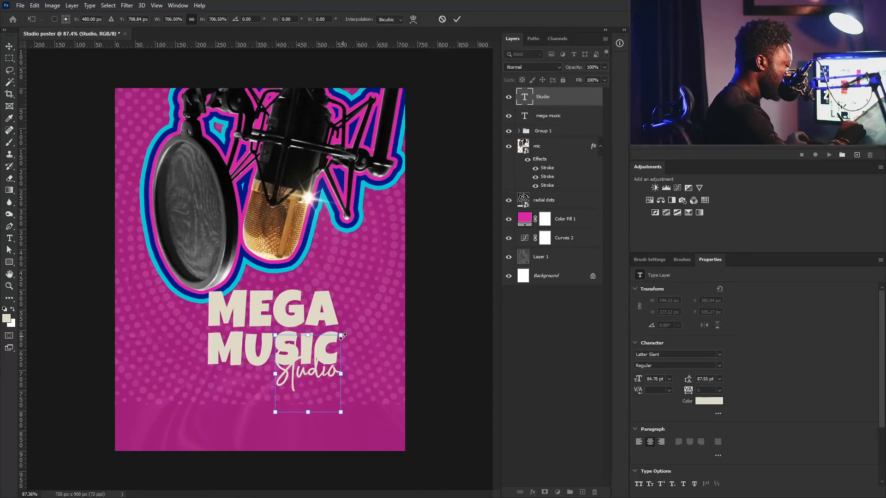
mouse_move(320, 373)
left_mouse_down()
mouse_move(316, 364)
mouse_move(326, 374)
mouse_move(324, 367)
left_mouse_up()
- Colour the MEGA MUSIC headline yellow #ffcc00
key("Return")
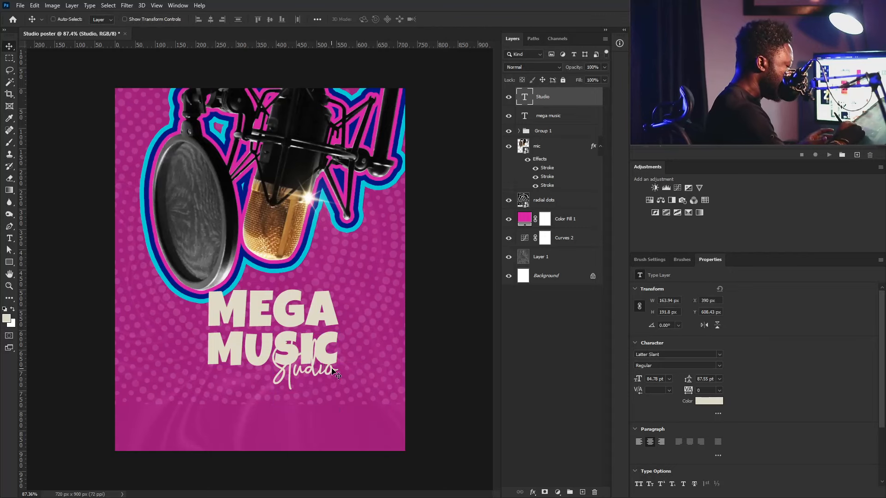
left_click(554, 117)
left_click(715, 401)
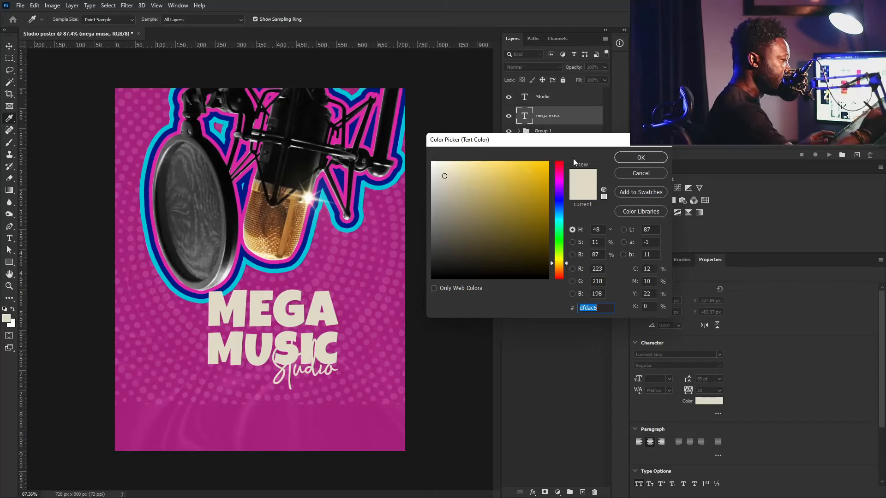
type("ffcc00")
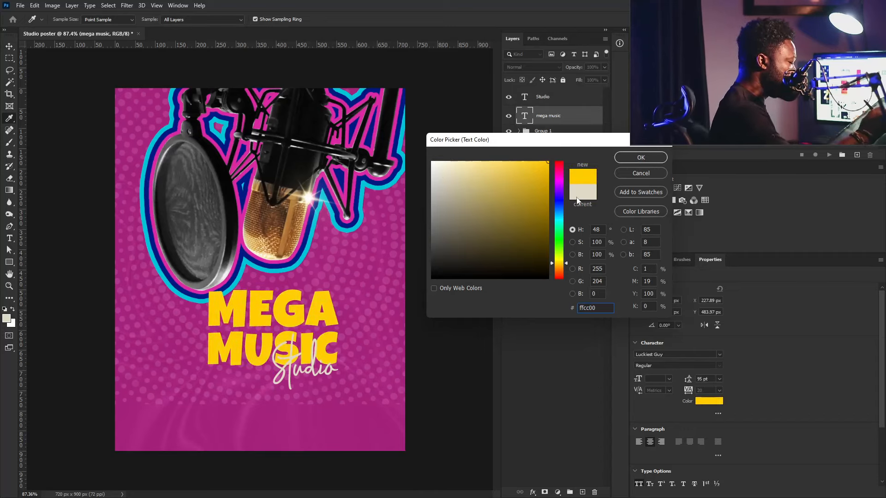
left_click(641, 157)
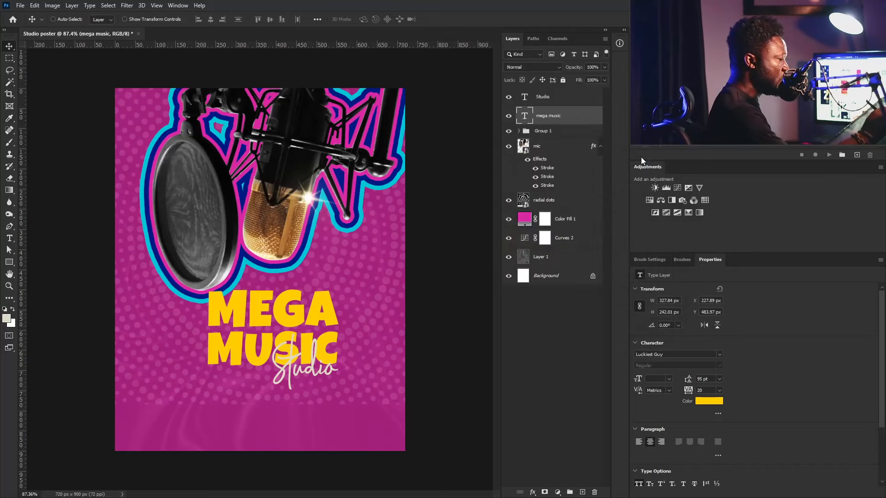
- Colour the Studio script white #ffffff and zoom in on it
left_click(552, 100)
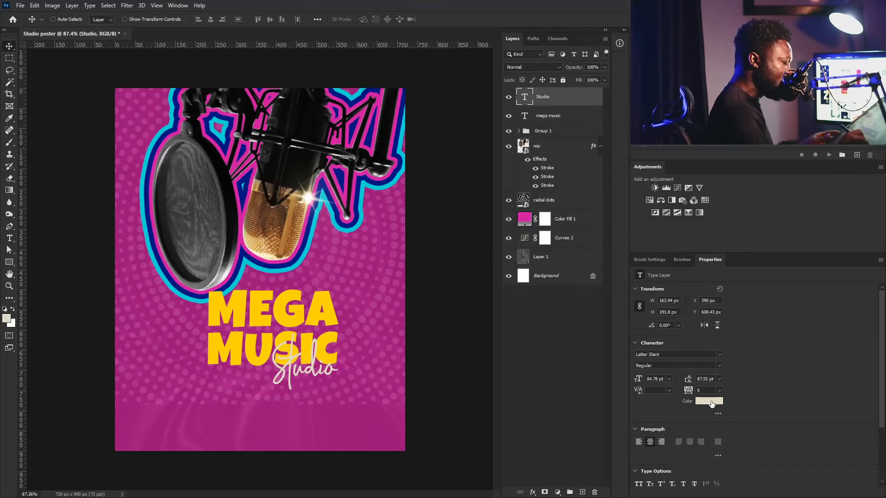
left_click(709, 401)
type("ffffff")
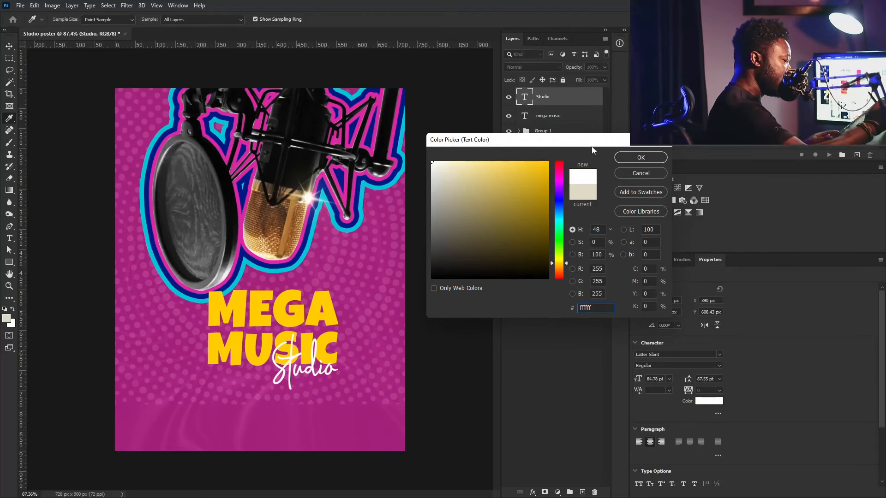
left_click(636, 158)
left_click_drag(317, 352, 362, 378)
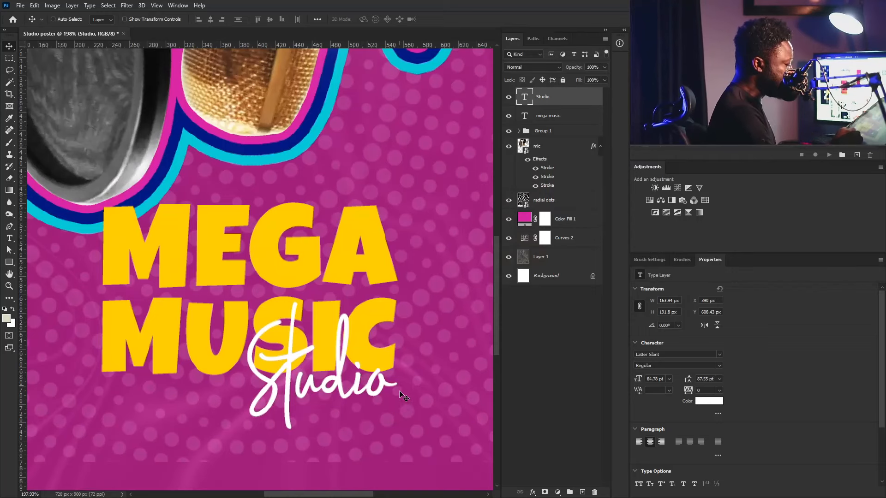
- Keep the Studio layer selected and add a blank layer mask to it
right_click(385, 398)
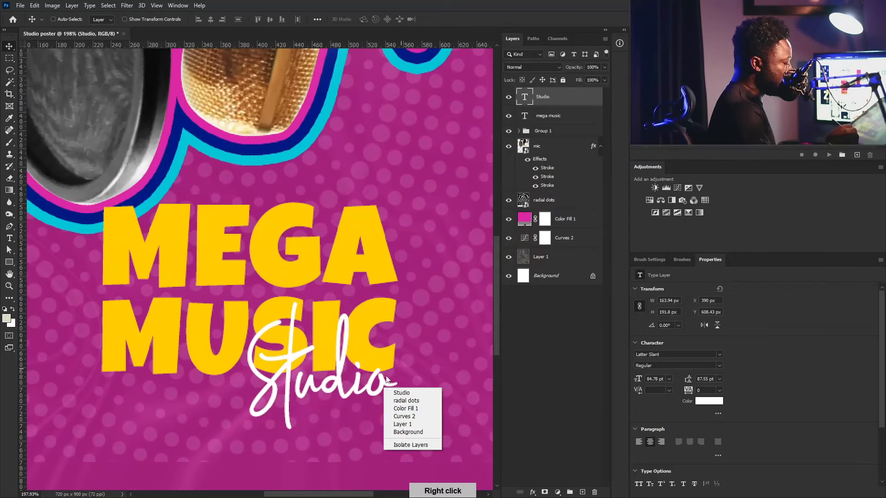
left_click(401, 368)
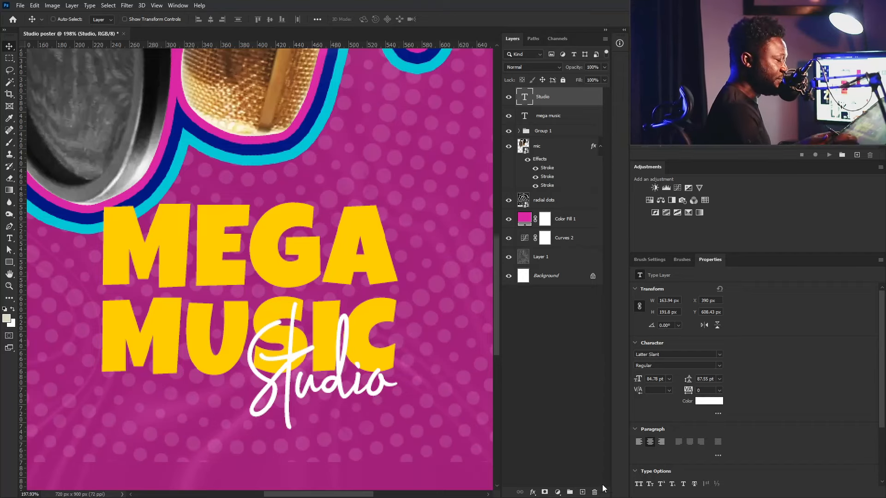
left_click(545, 492)
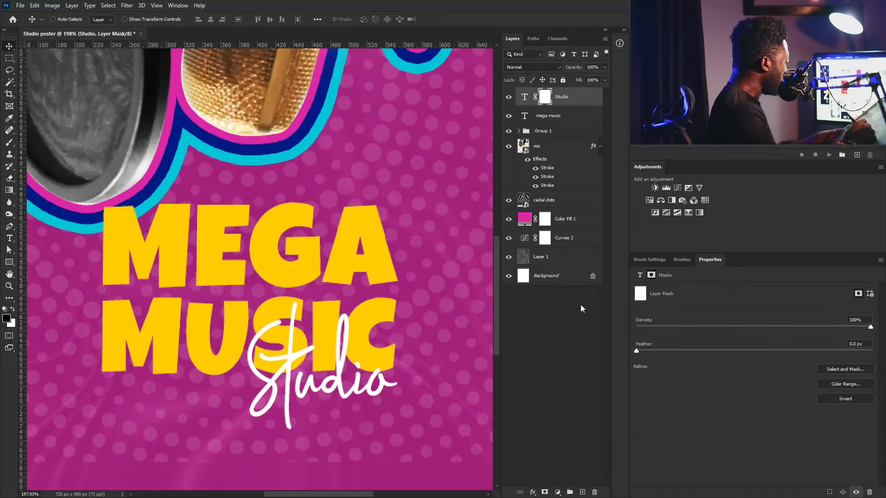
- Set up a hard round brush with 0% smoothing and a 6 px size
key("b")
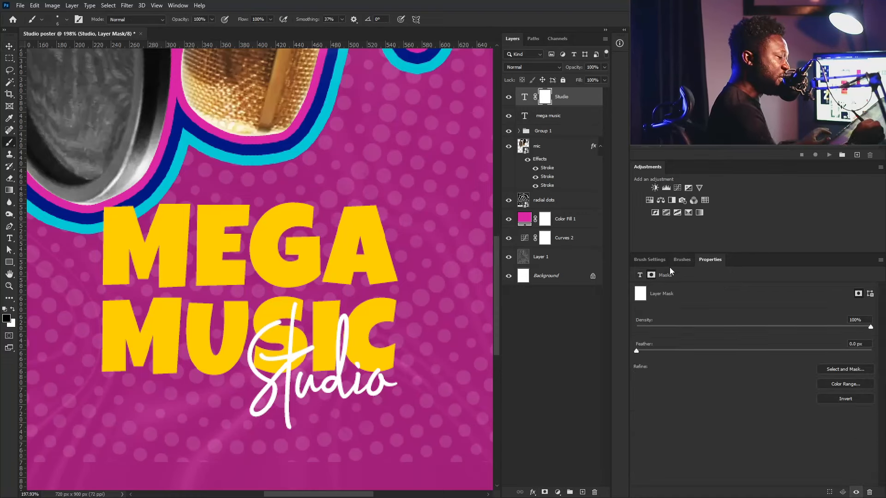
left_click(653, 259)
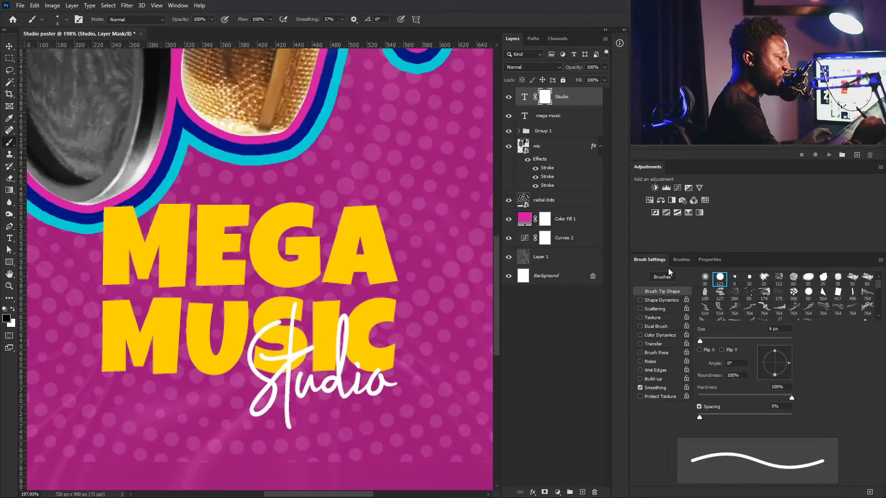
left_click(720, 279)
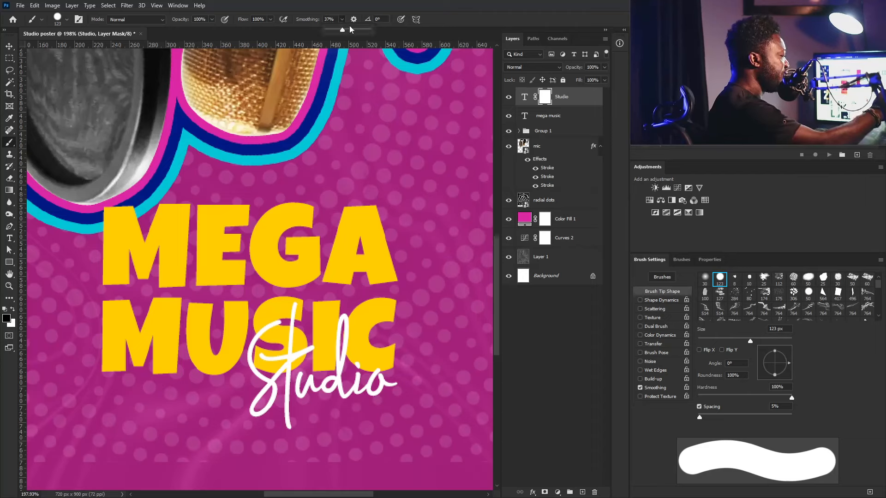
left_click_drag(343, 31, 310, 38)
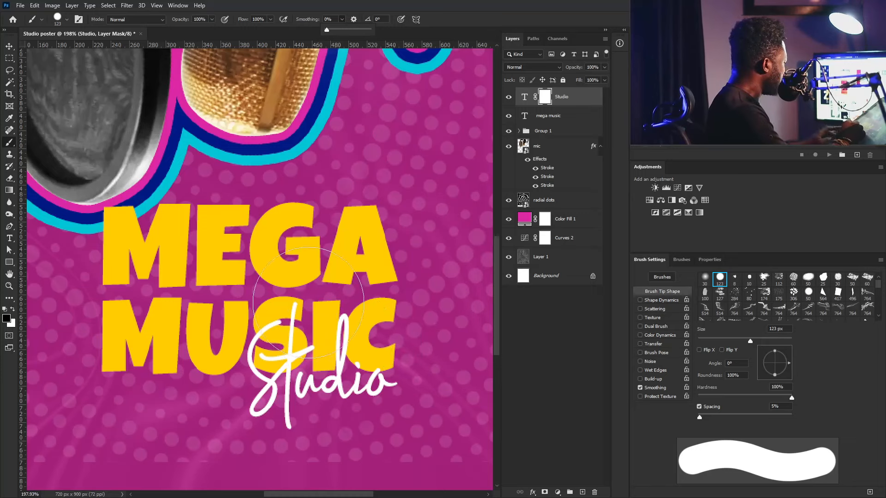
left_click_drag(751, 341, 714, 341)
left_click(701, 340)
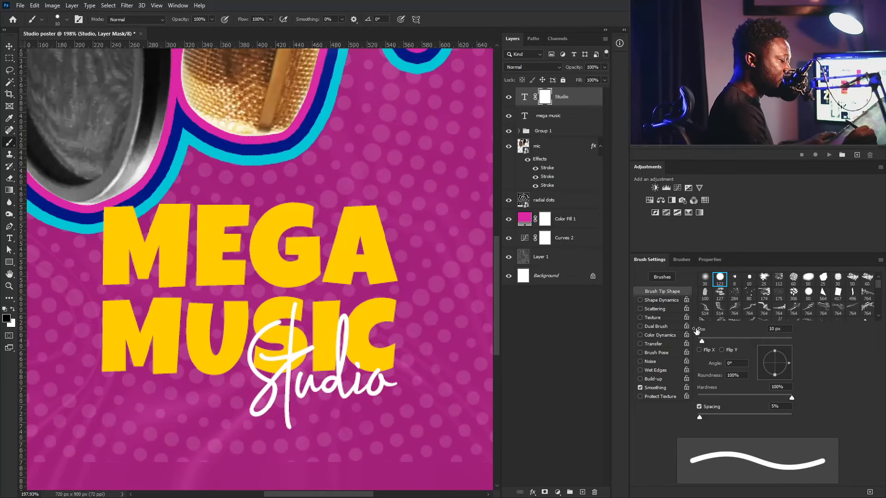
key("bracketleft")
key("bracketleft")
key("bracketleft")
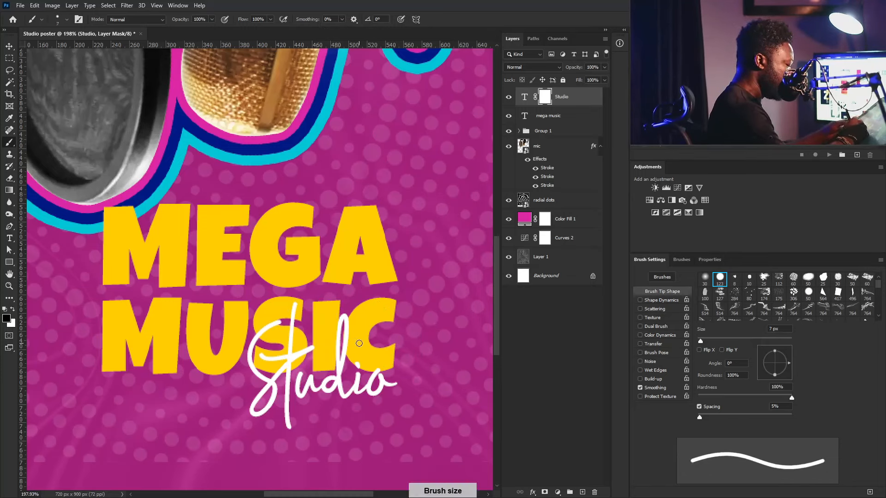
key("bracketleft")
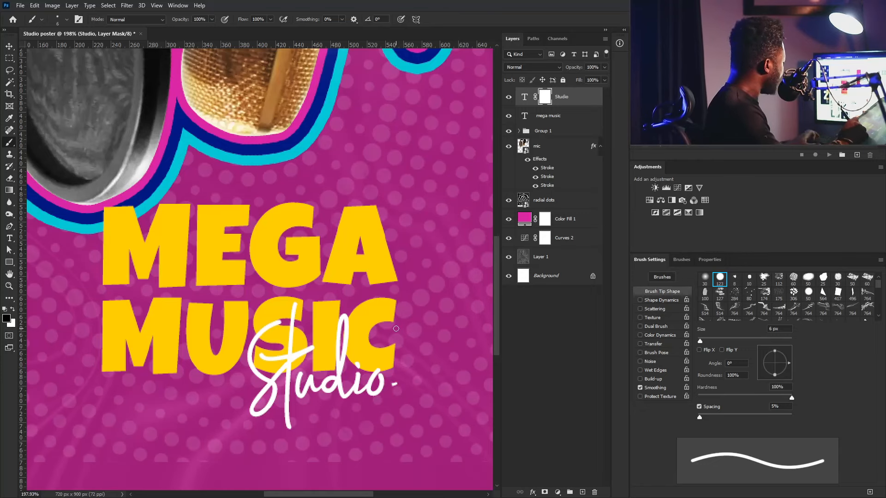
- Group the mega music and Studio text layers together
key("v")
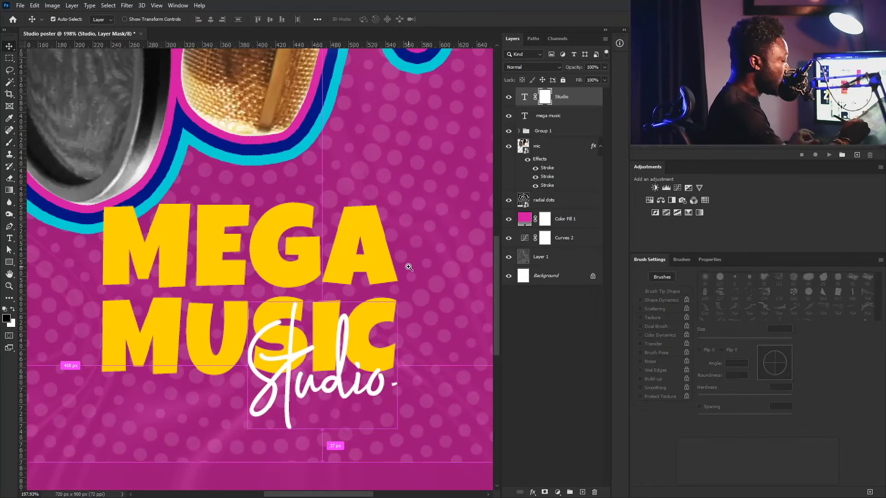
left_click_drag(379, 302, 370, 326)
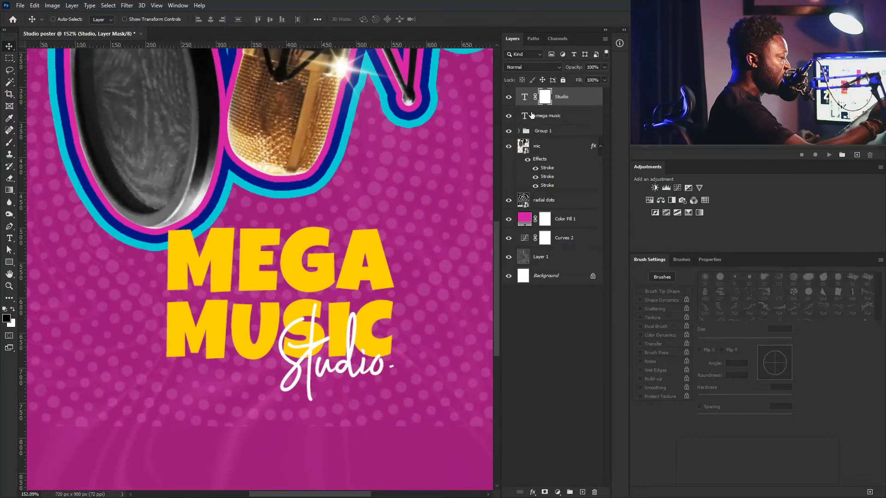
key("alt+bracketleft")
left_click(573, 97, "ctrl")
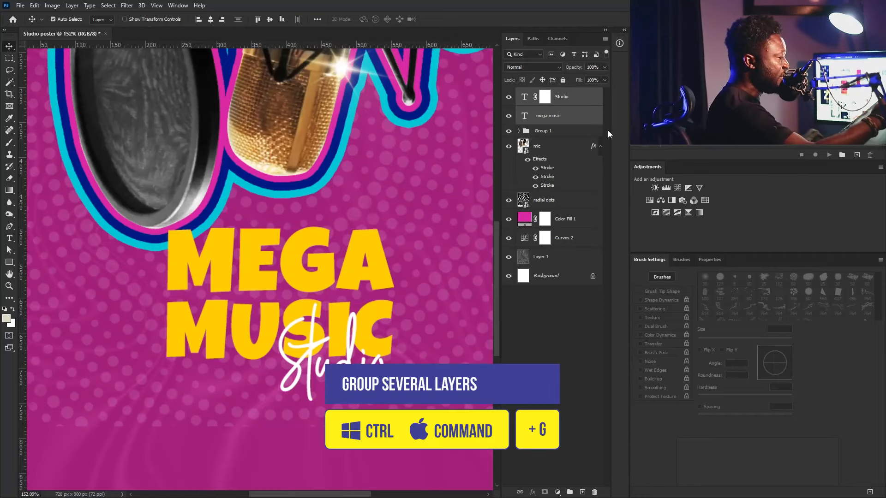
key("ctrl+g")
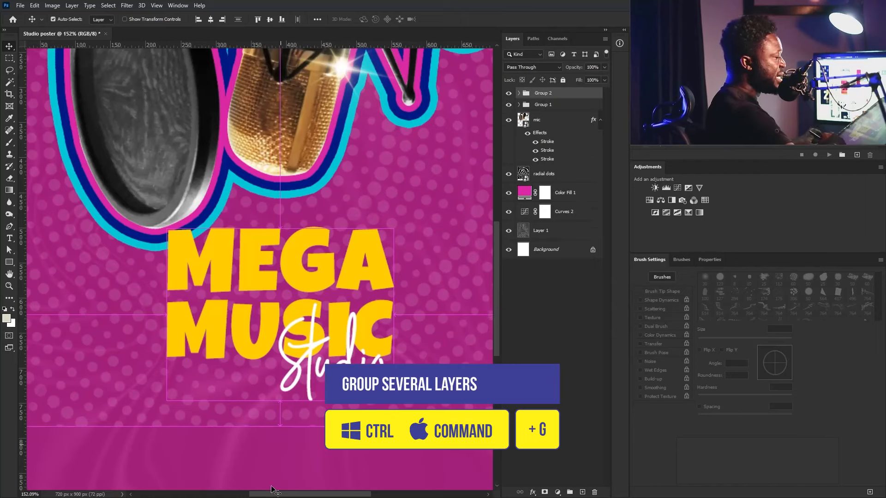
- Skew the text group so the lettering slants upward to the right
key("ctrl+t")
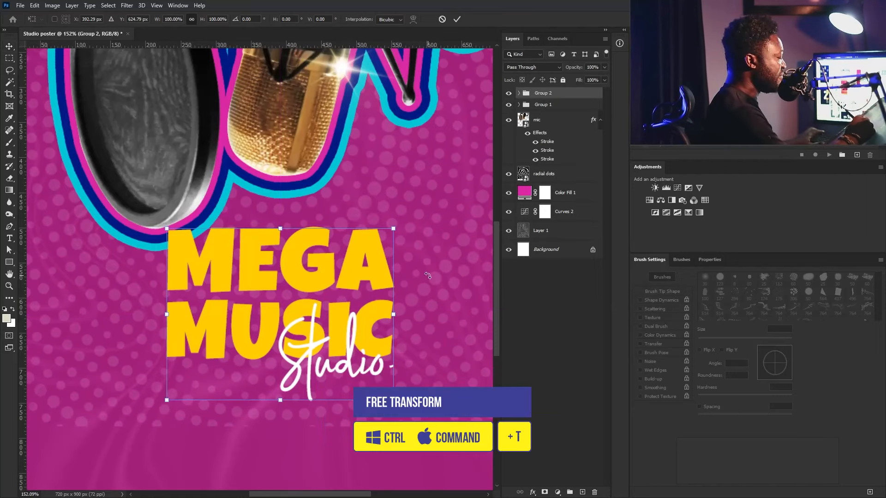
right_click(413, 282)
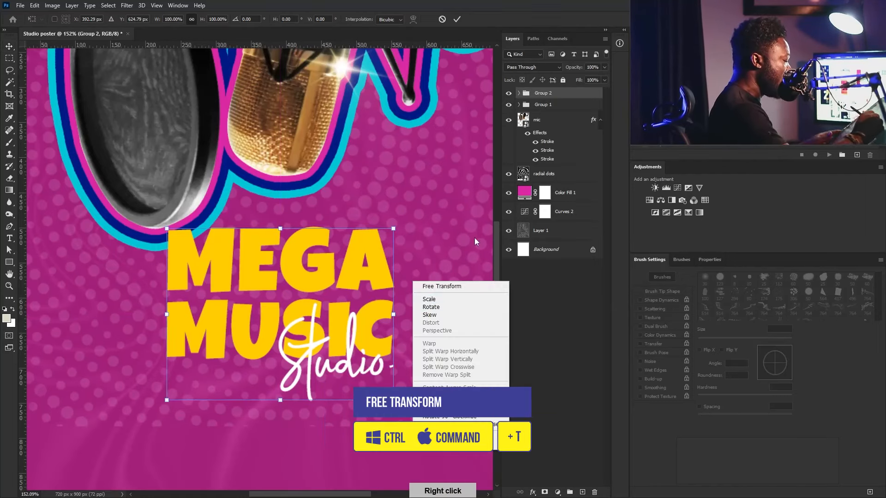
left_click(459, 317)
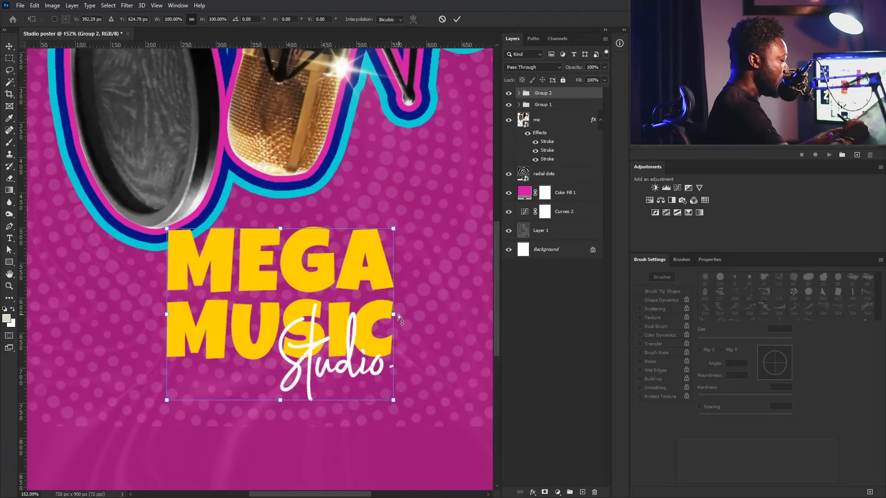
left_click_drag(395, 315, 389, 261)
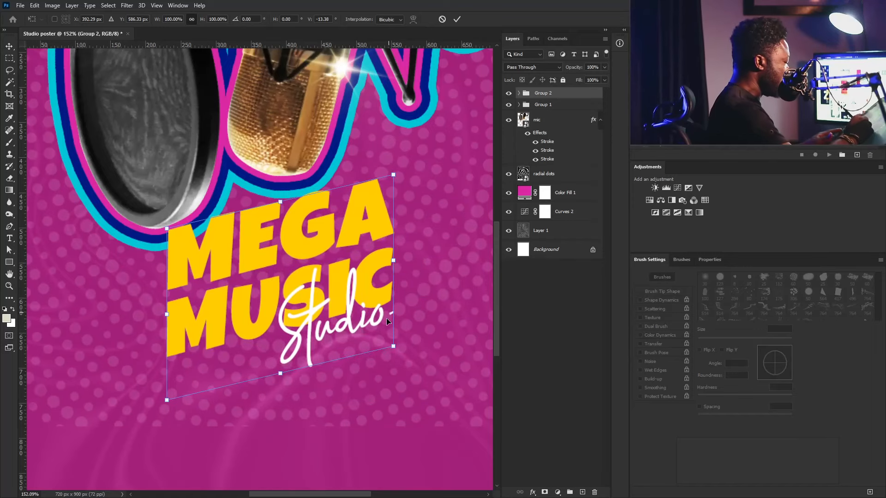
key("Return")
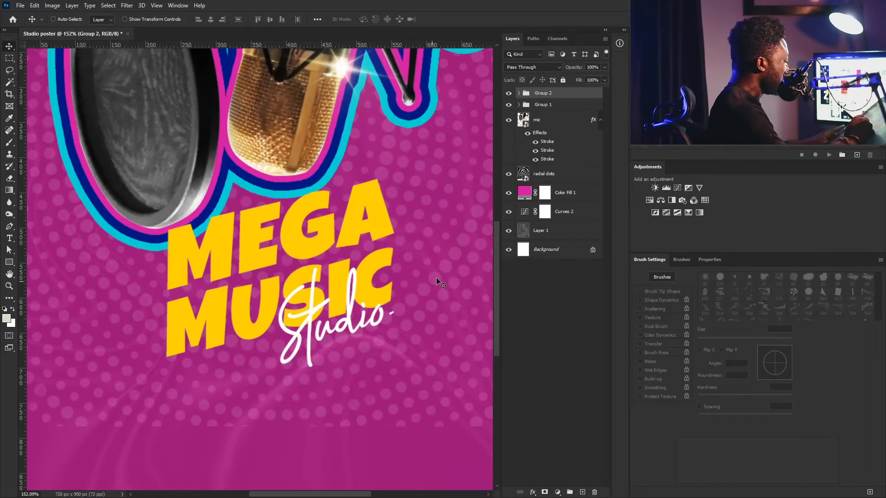
- Rename Group 2 to 'title' and shift it slightly right
double_click(543, 93)
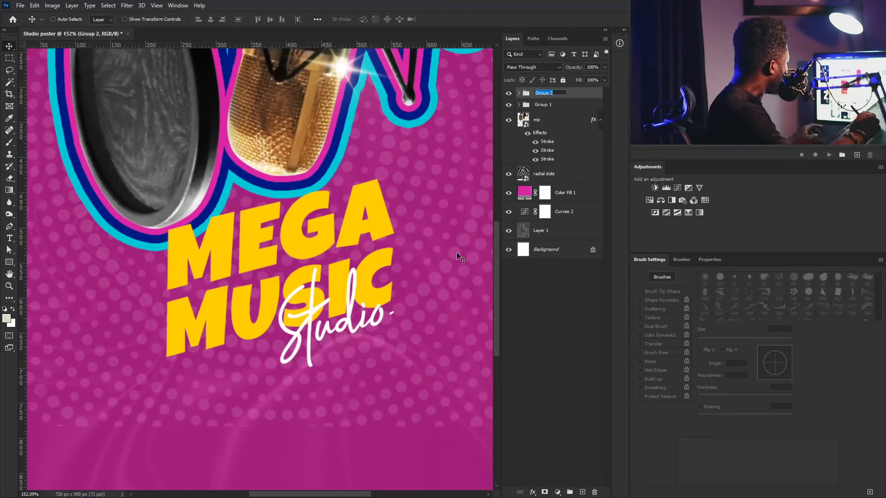
type("title")
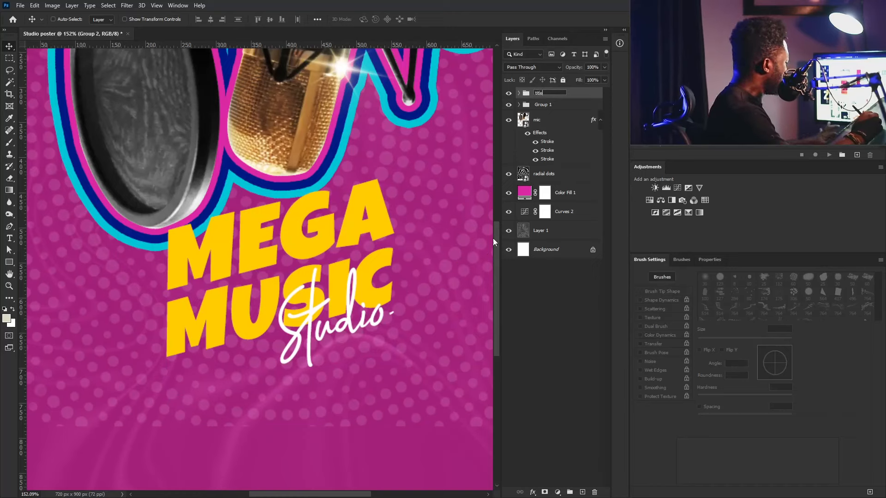
key("Return")
left_click_drag(353, 238, 369, 240)
- Duplicate the title group and remove 'copy' from the duplicate's name
left_click_drag(550, 94, 582, 492)
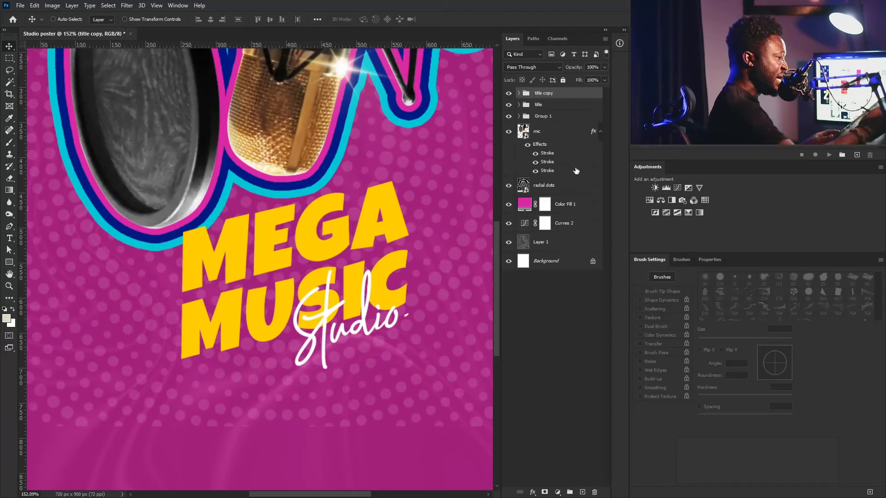
double_click(545, 93)
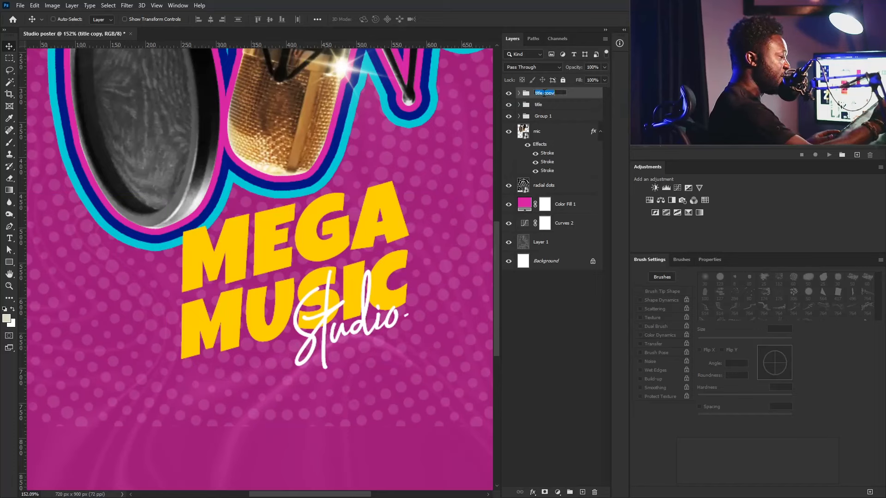
left_click(548, 93)
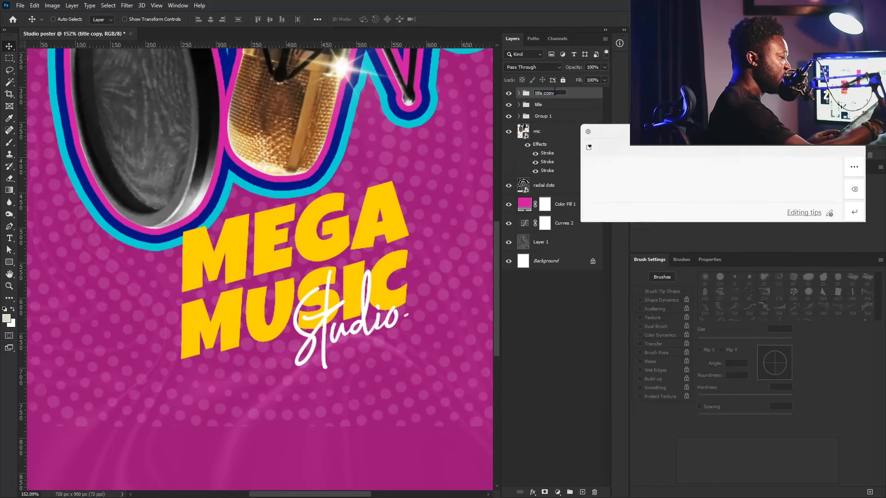
key("BackSpace")
key("BackSpace")
key("BackSpace")
key("BackSpace")
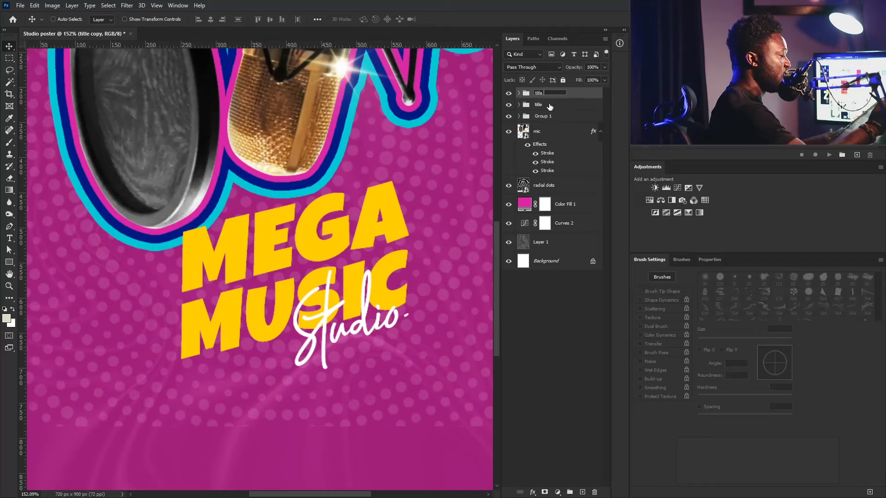
left_click(550, 106)
- Convert the original title group into a smart object
right_click(560, 105)
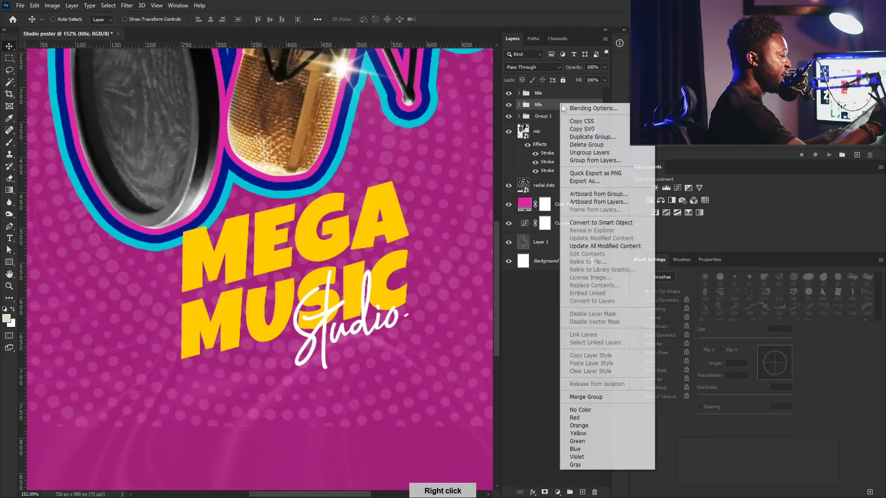
left_click(624, 222)
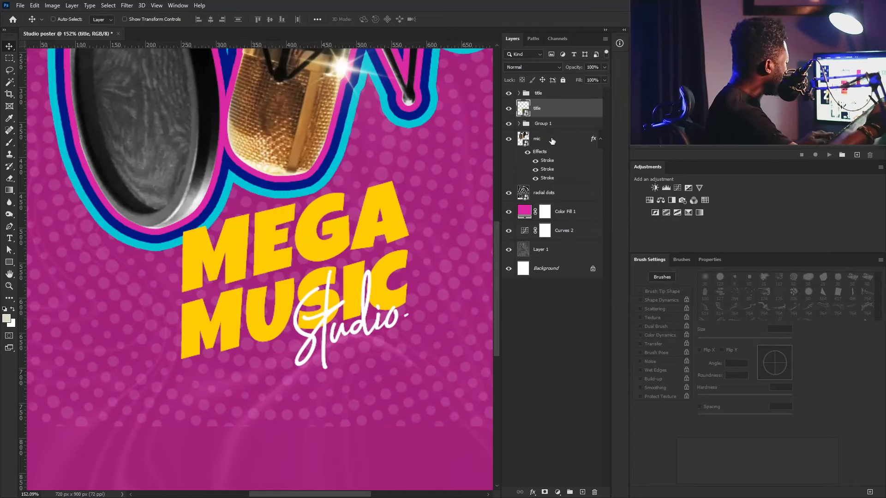
key("alt")
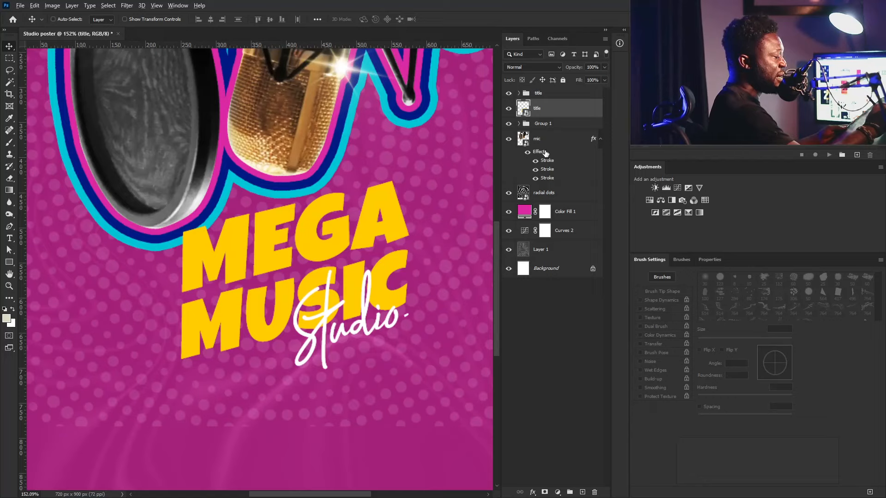
- Copy the mic's pink, dark-blue and cyan stroke effects onto the title smart object
left_click_drag(542, 154, 550, 105)
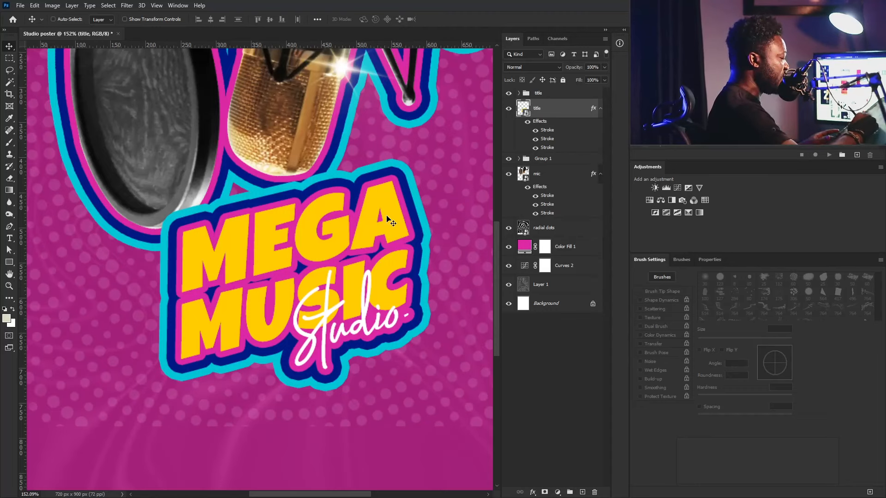
- Thin the title's cyan stroke and set the dark-blue stroke to 7 px in Layer Style
double_click(548, 148)
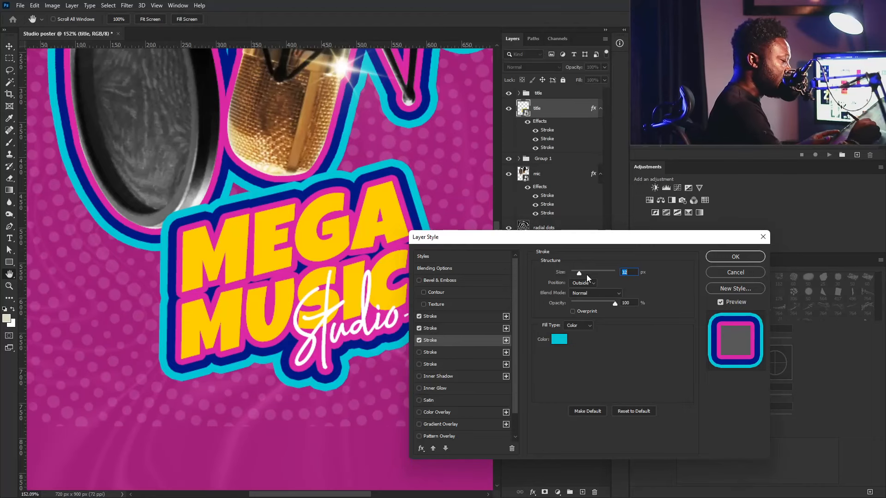
left_click_drag(580, 276, 578, 276)
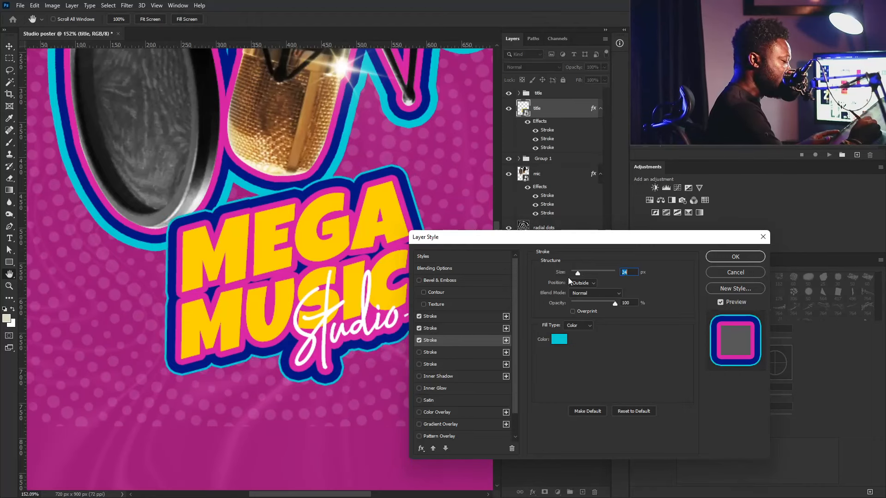
left_click(445, 330)
left_click_drag(580, 273, 577, 273)
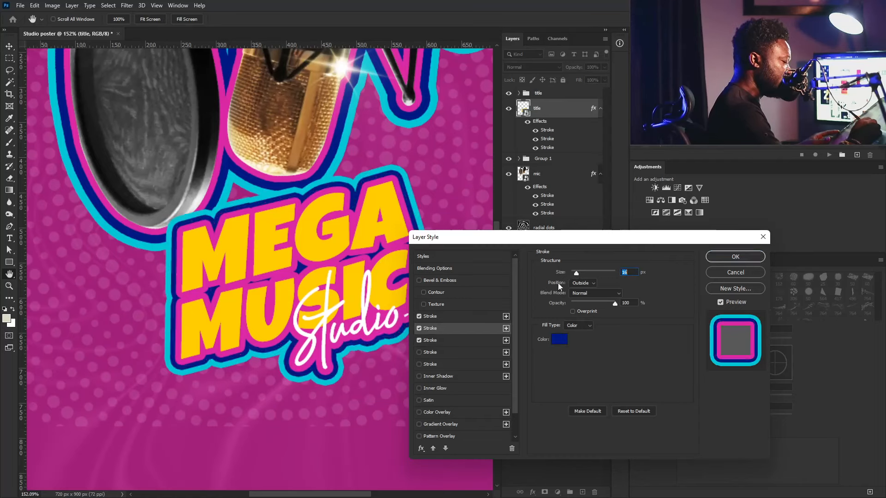
left_click(445, 320)
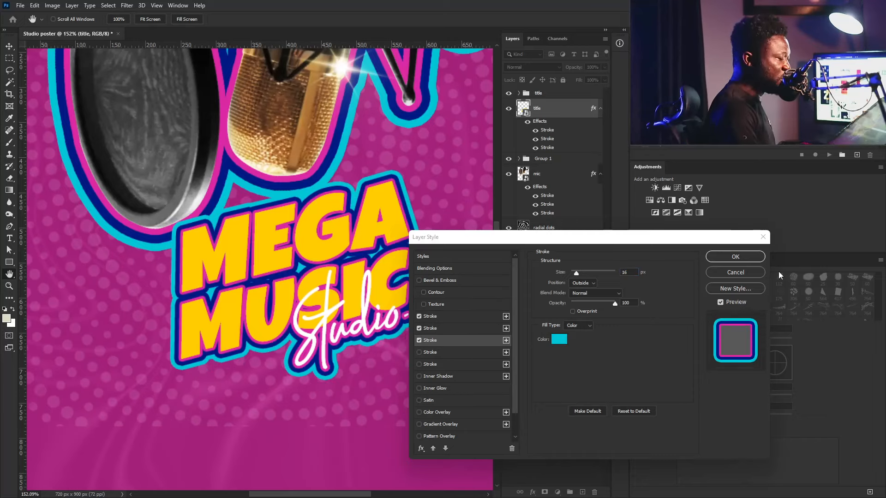
left_click(740, 258)
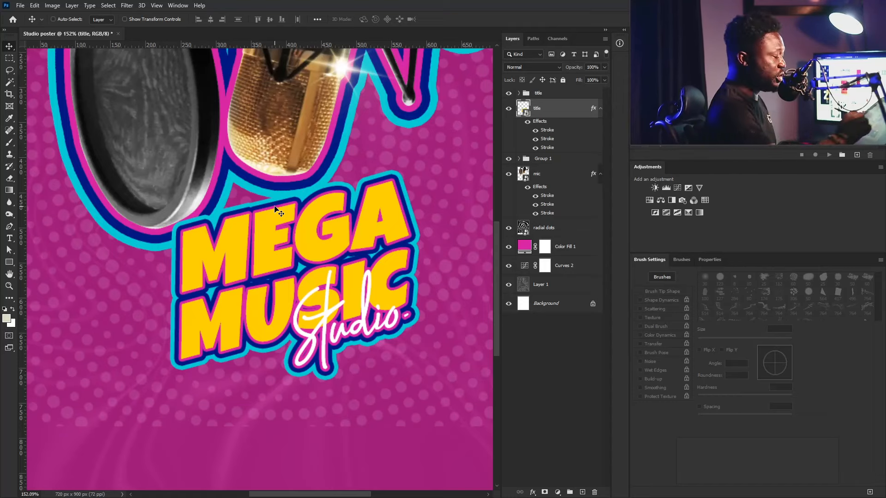
- Rename Group 1 to 'Mic' and move it to the top of the layer stack
key("ctrl")
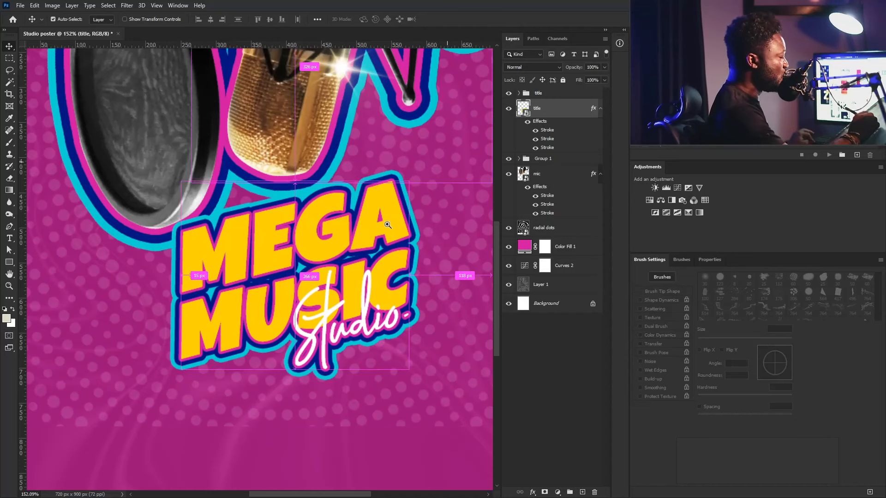
left_click_drag(387, 225, 366, 247)
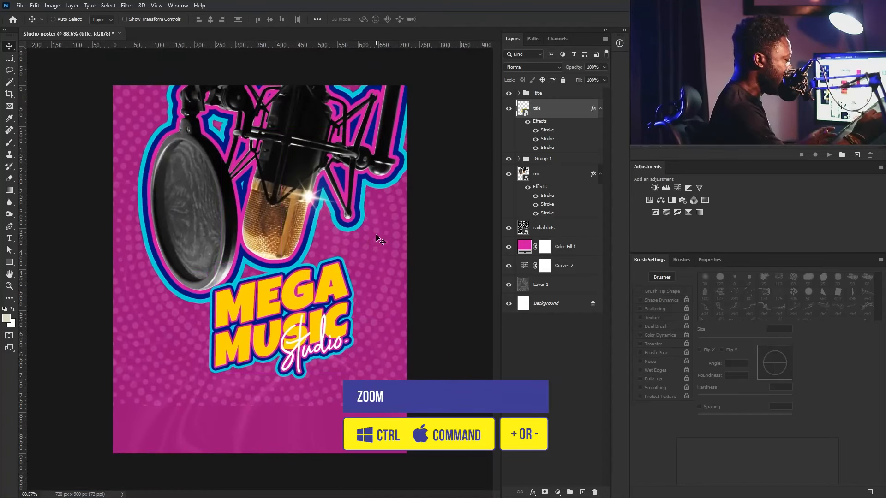
left_click(558, 174)
left_click(601, 174)
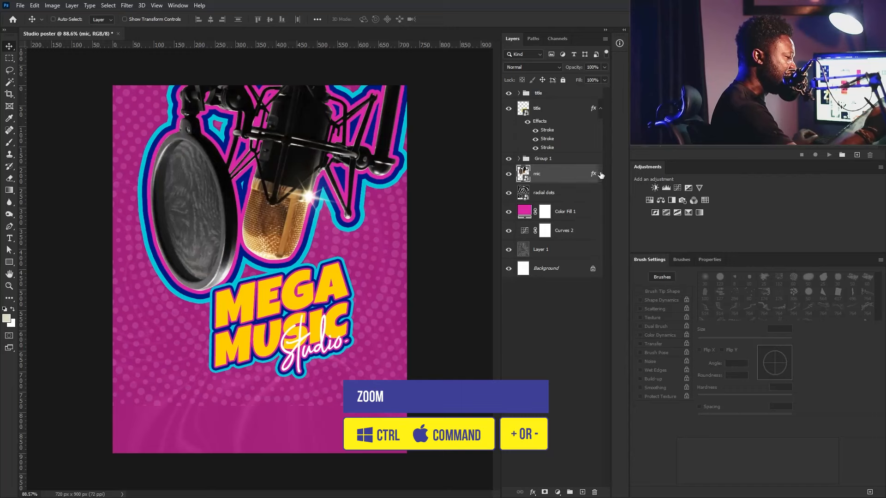
left_click(534, 160)
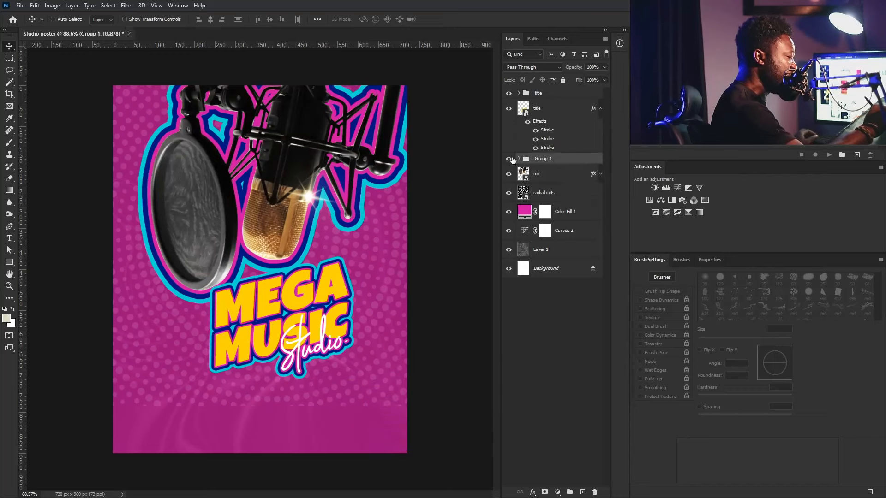
double_click(543, 159)
type("Mic")
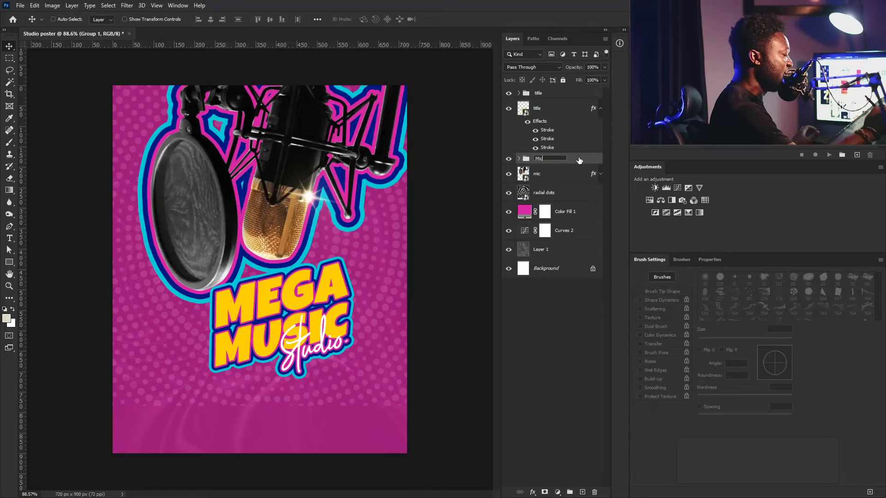
key("Return")
left_click_drag(573, 162, 569, 91)
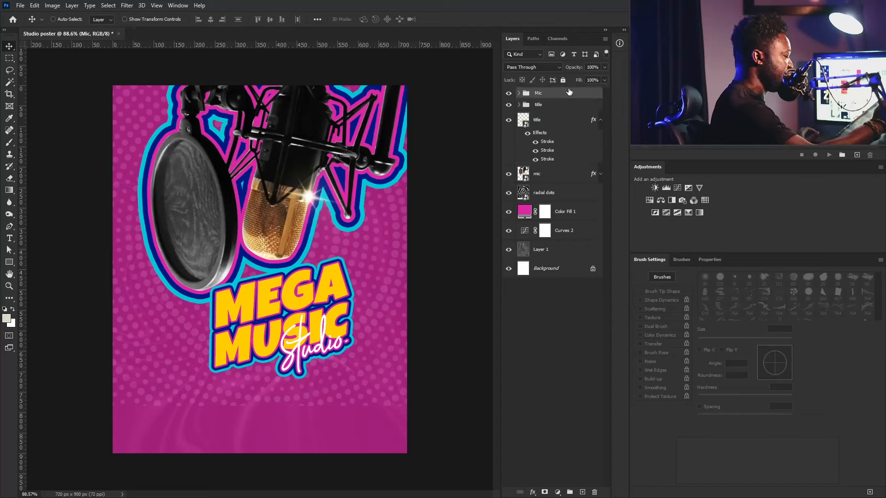
- Move the title layer up and left, closer beneath the mic grille
left_click(543, 107)
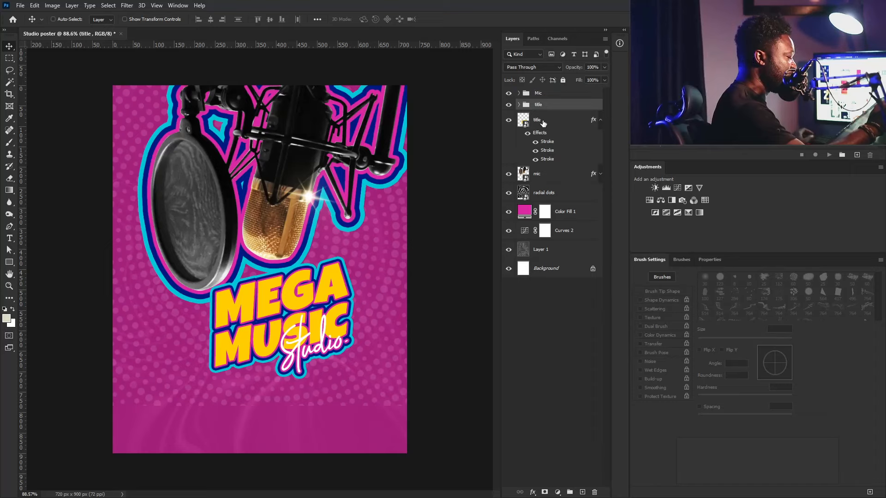
left_click(541, 121, "shift")
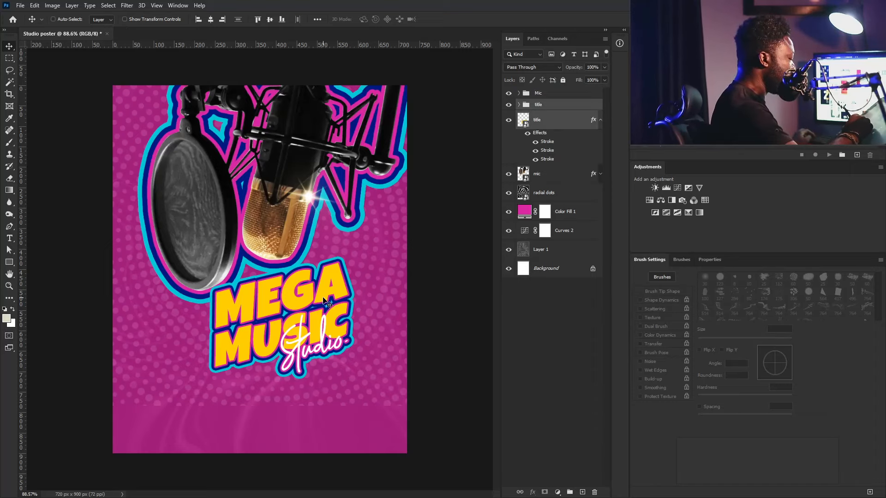
left_click_drag(320, 302, 313, 286)
left_click_drag(311, 327, 313, 323)
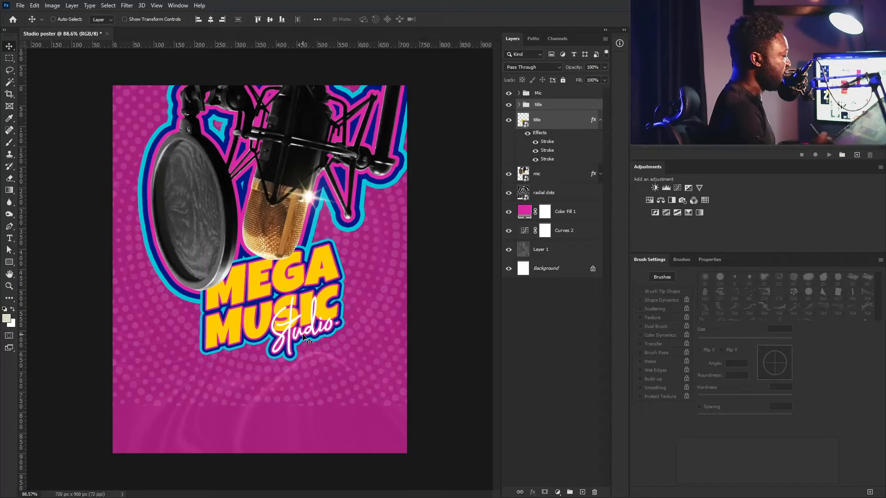
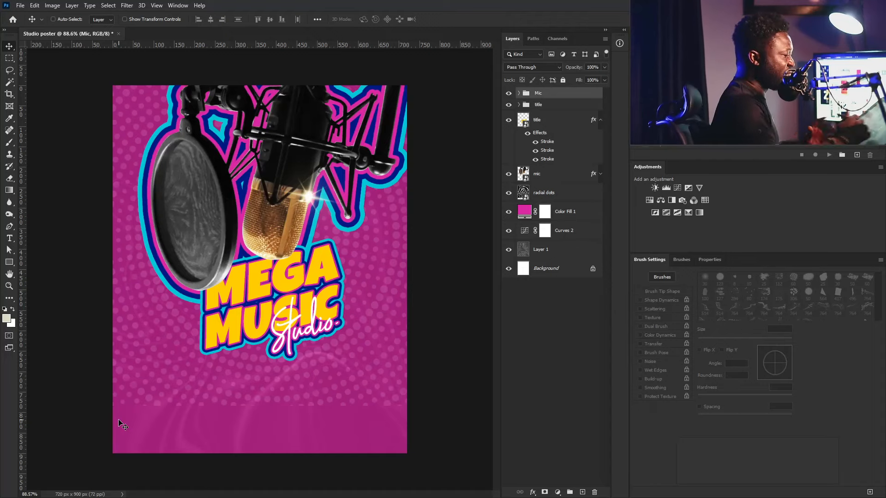
- Add a new layer and load a 30 px soft round brush with the poster's outline cyan
left_click(583, 492)
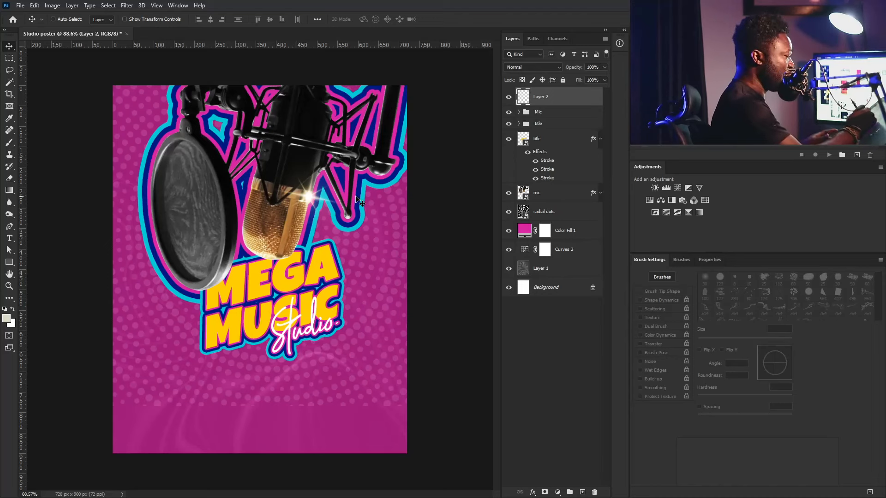
key("b")
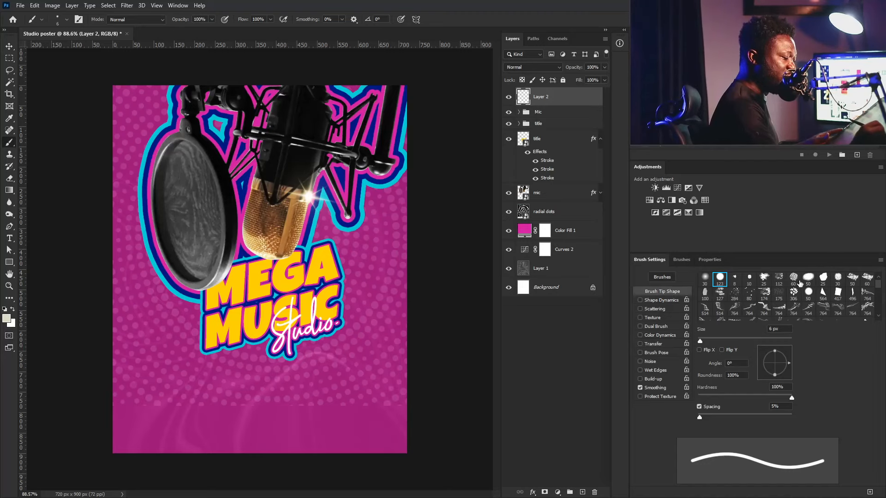
left_click(839, 279)
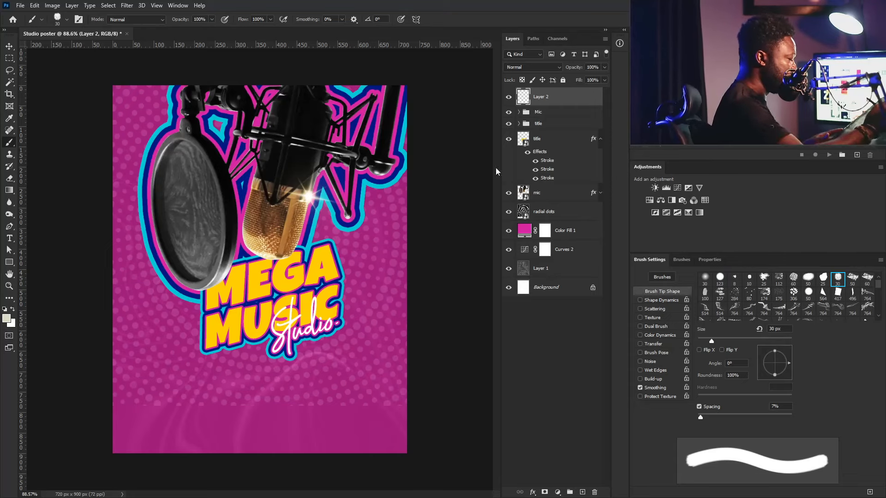
left_click(6, 321)
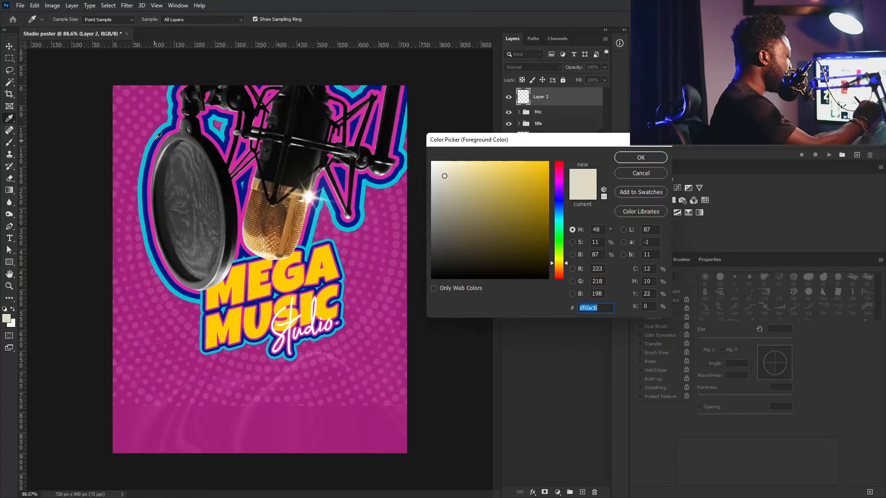
left_click(144, 168)
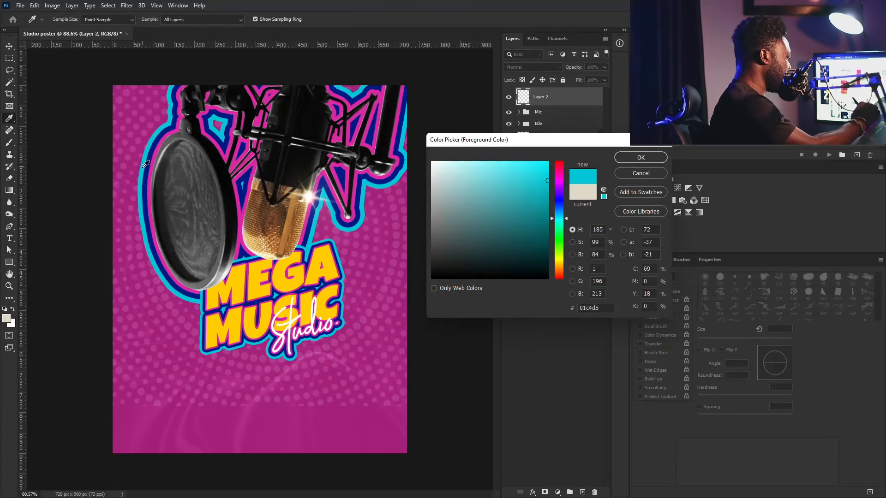
left_click(631, 158)
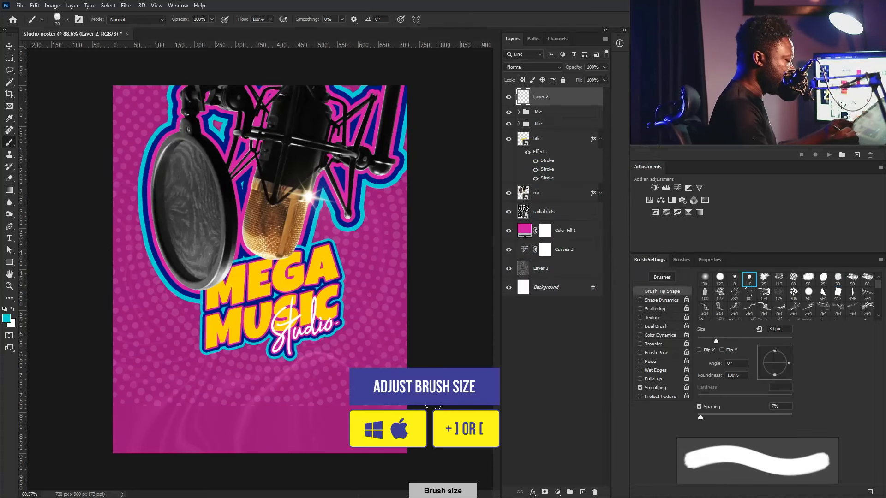
- Paint a soft cyan glow along the bottom at 150 px and low flow, then move Layer 2 beneath the mic
key("bracketright")
key("bracketright")
key("bracketright")
key("bracketright")
key("bracketright")
key("bracketright")
key("bracketright")
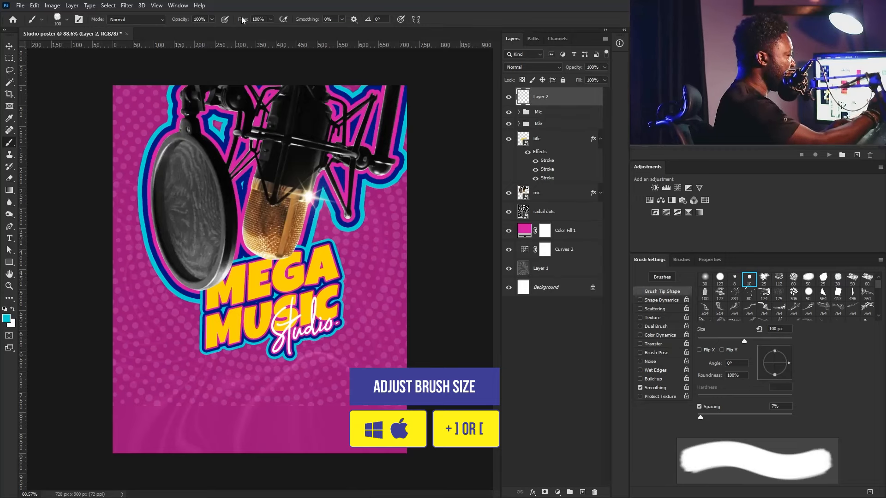
left_click_drag(270, 19, 233, 45)
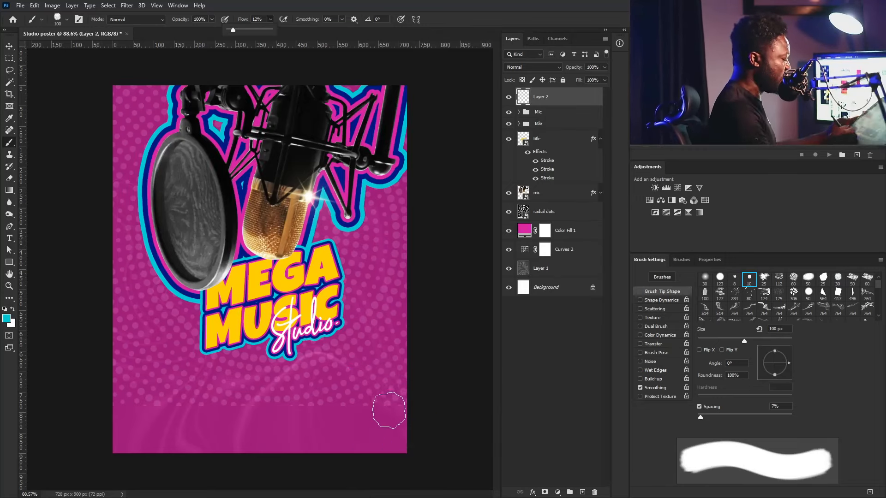
key("bracketright")
key("bracketright")
mouse_move(422, 402)
left_mouse_down()
mouse_move(377, 421)
mouse_move(372, 412)
mouse_move(89, 431)
left_mouse_up()
left_click(271, 19)
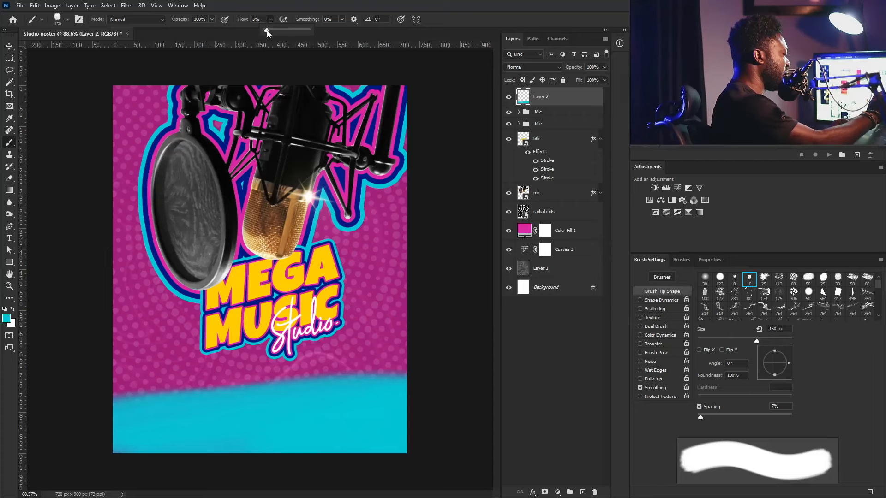
right_click(390, 371)
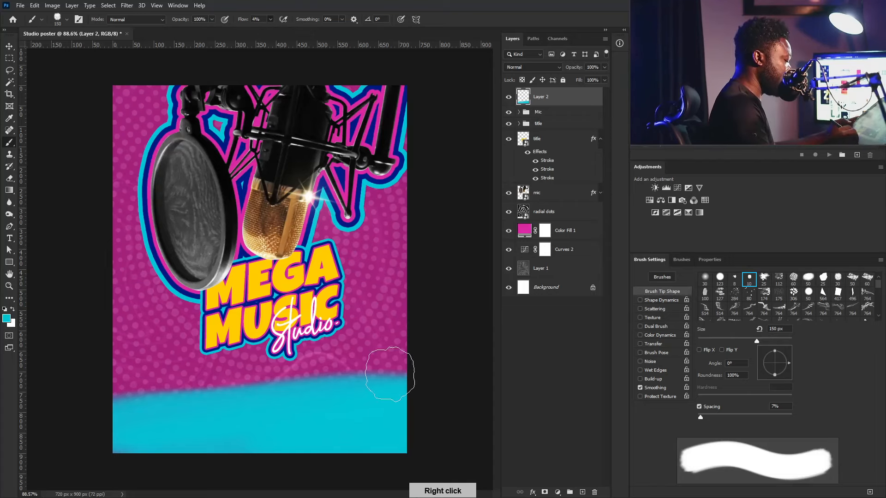
left_click_drag(405, 381, 390, 401)
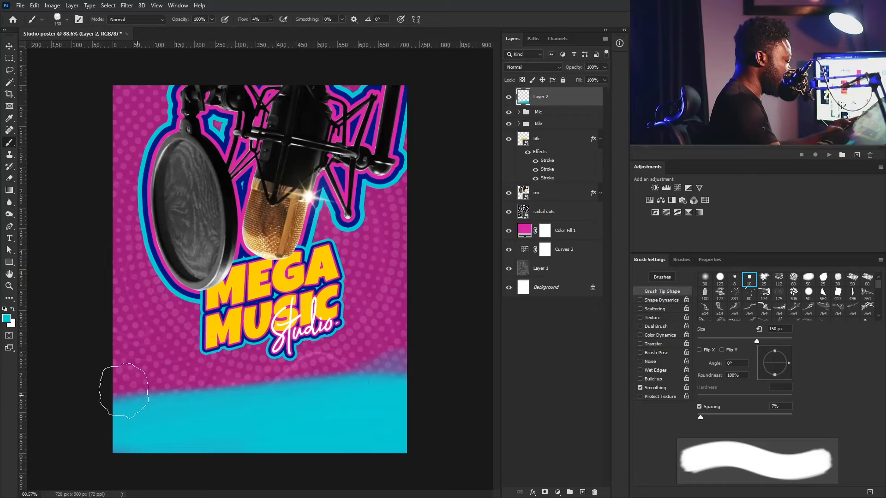
mouse_move(123, 392)
left_mouse_down()
mouse_move(94, 395)
mouse_move(261, 423)
left_mouse_up()
left_click_drag(417, 389, 363, 376)
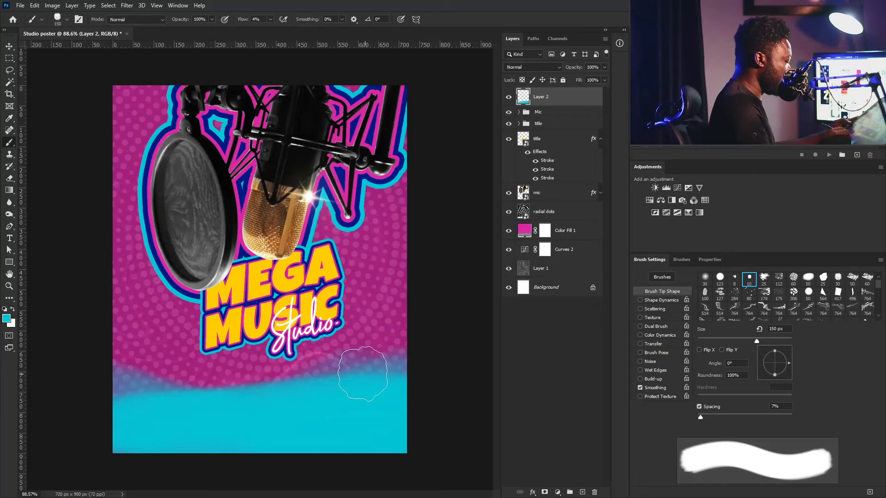
mouse_move(219, 389)
left_mouse_down()
mouse_move(153, 414)
mouse_move(124, 443)
left_mouse_up()
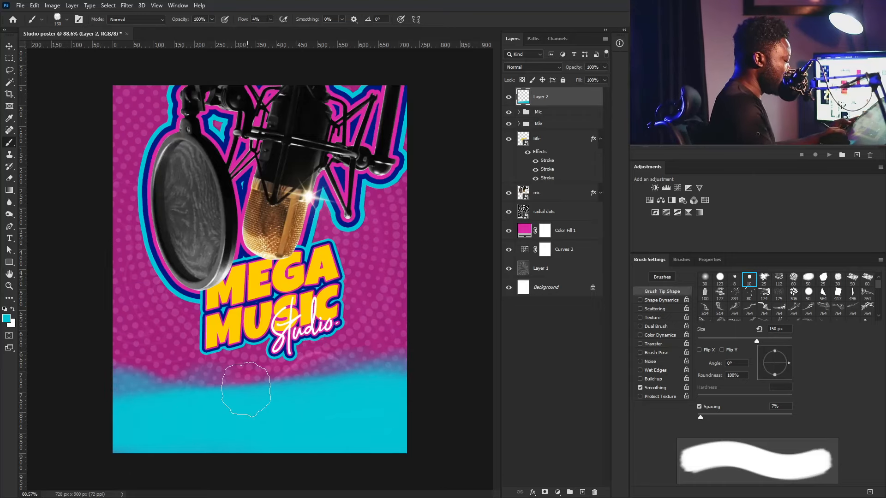
left_click_drag(247, 387, 219, 402)
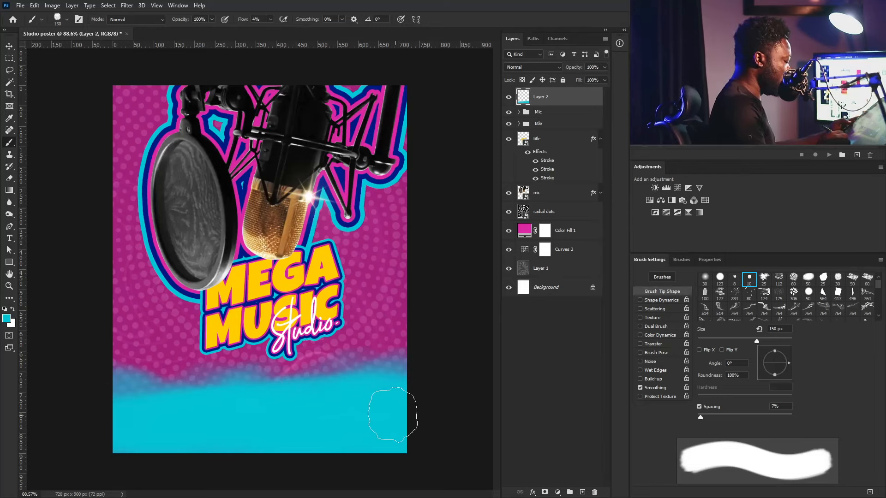
left_click_drag(576, 96, 554, 202)
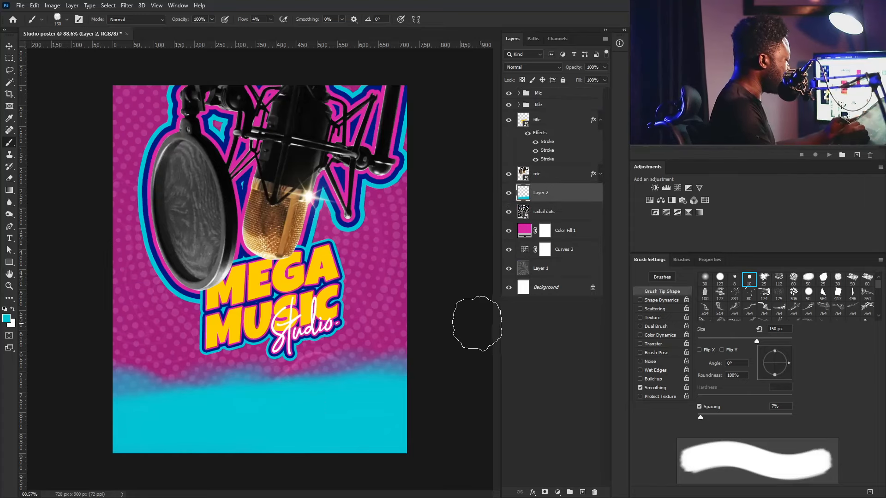
- Sample the title's yellow and tint the bottom corners and left edge of the glow
key("i")
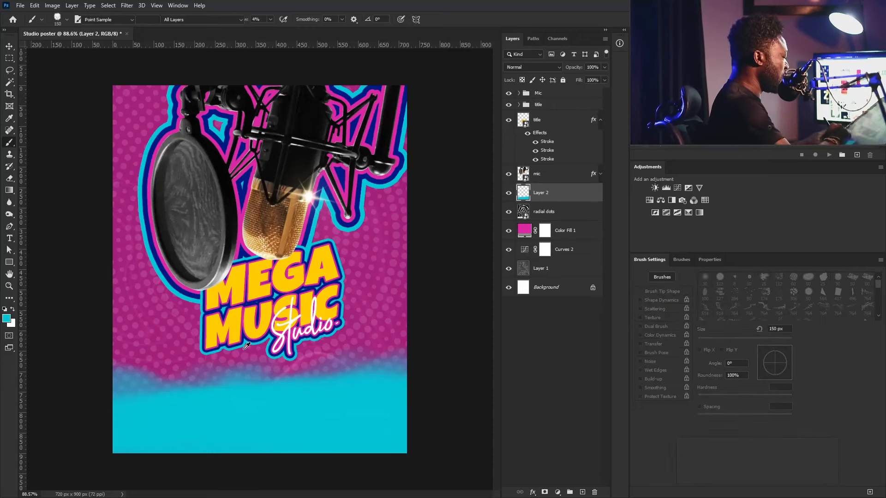
left_click(283, 273)
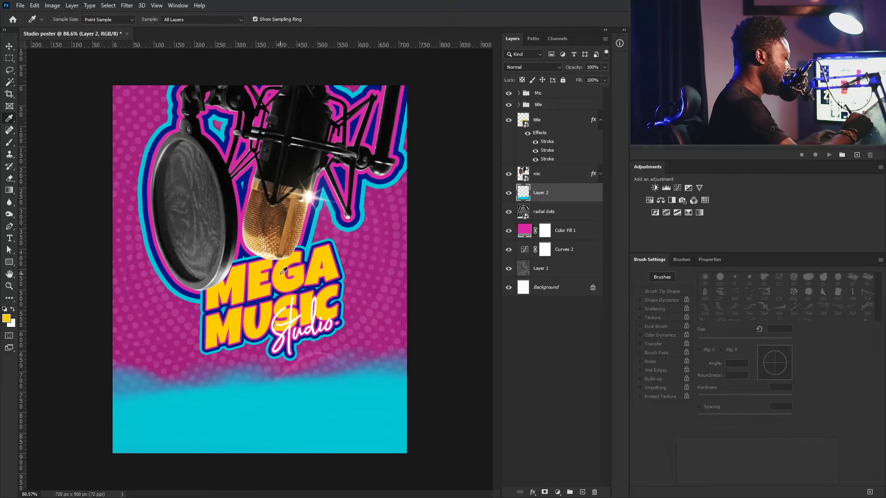
key("b")
mouse_move(422, 454)
left_mouse_down()
mouse_move(439, 411)
mouse_move(453, 415)
mouse_move(431, 418)
mouse_move(395, 467)
left_mouse_up()
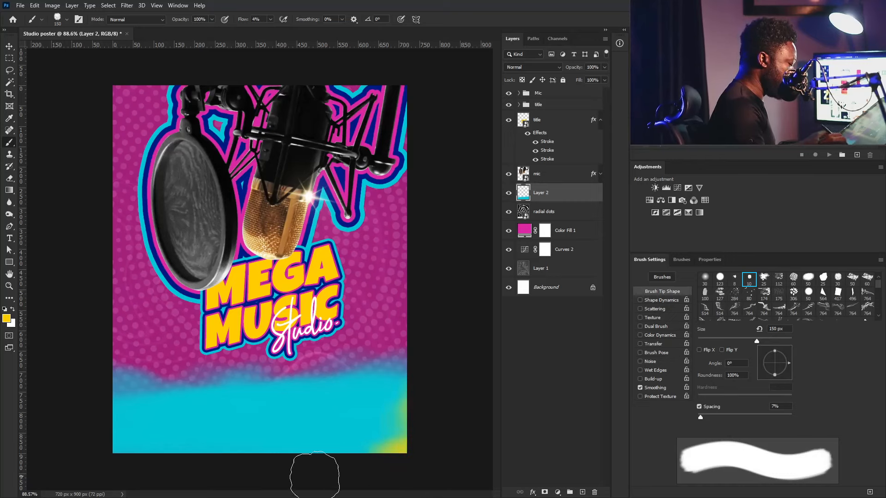
mouse_move(89, 366)
left_mouse_down()
mouse_move(91, 461)
mouse_move(89, 445)
mouse_move(131, 364)
left_mouse_up()
mouse_move(117, 441)
left_mouse_down()
mouse_move(112, 459)
mouse_move(174, 465)
left_mouse_up()
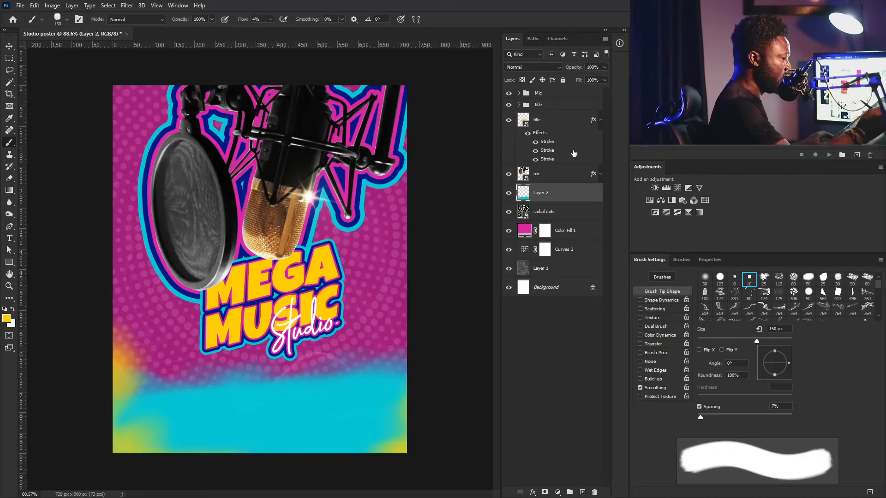
- Resample cyan and brush it back over the lower edges to blend the yellow
left_click(310, 404, "alt")
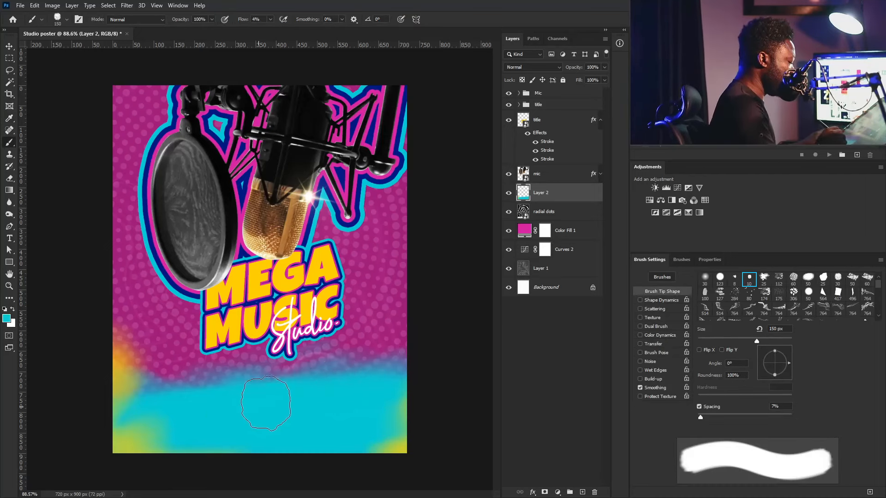
mouse_move(164, 382)
left_mouse_down()
mouse_move(199, 379)
mouse_move(165, 469)
mouse_move(338, 445)
mouse_move(406, 383)
left_mouse_up()
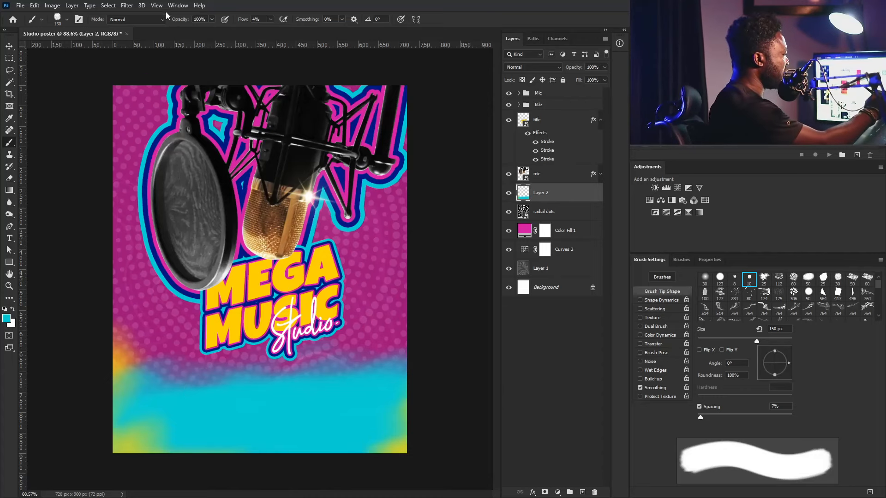
left_click(127, 6)
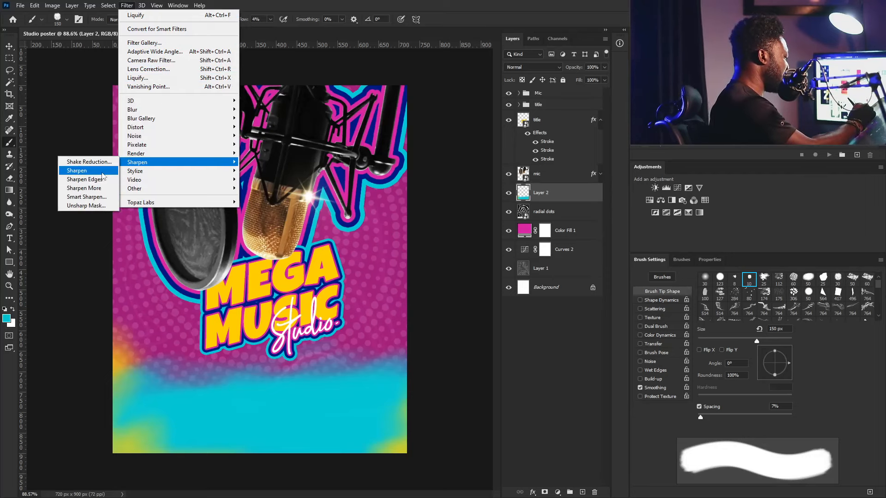
- Apply Smart Sharpen to Layer 2 at Amount 500%, Radius 0.4 px, Reduce Noise 9%
left_click(109, 197)
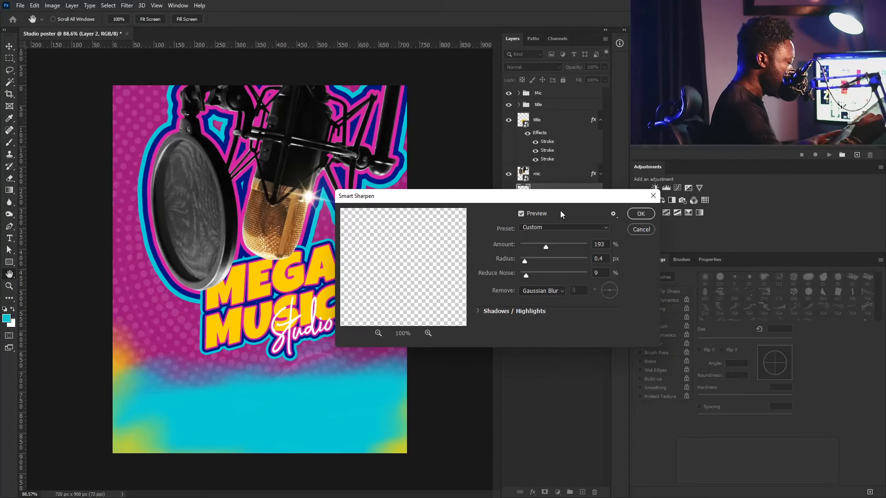
left_click_drag(547, 246, 550, 249)
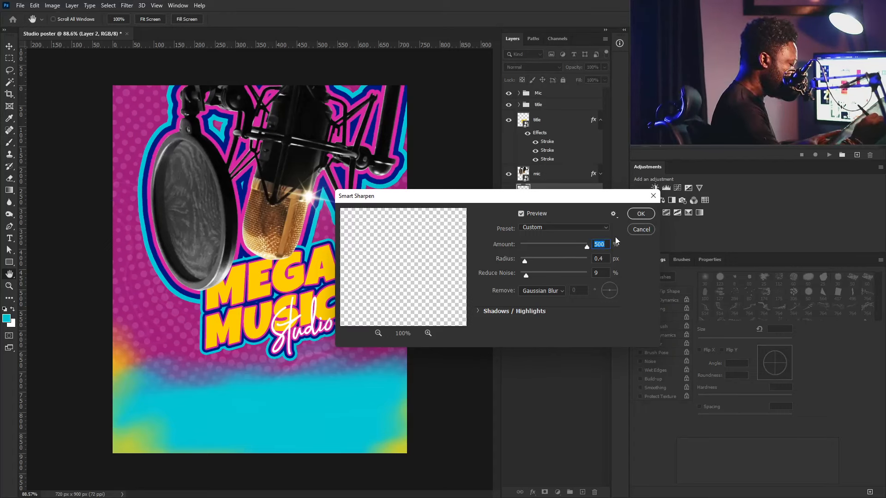
left_click(640, 215)
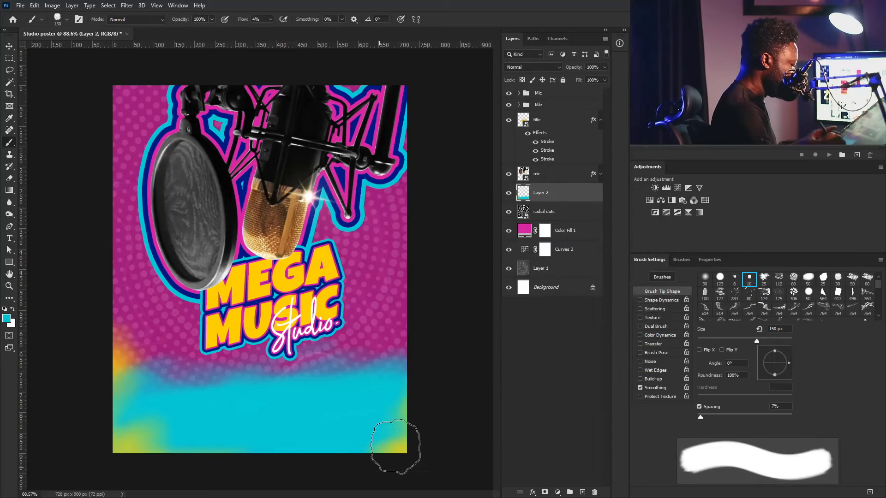
- Zoom in on the lower right, then zoom back out to 82.6% to see the full poster
left_click_drag(335, 355, 390, 391)
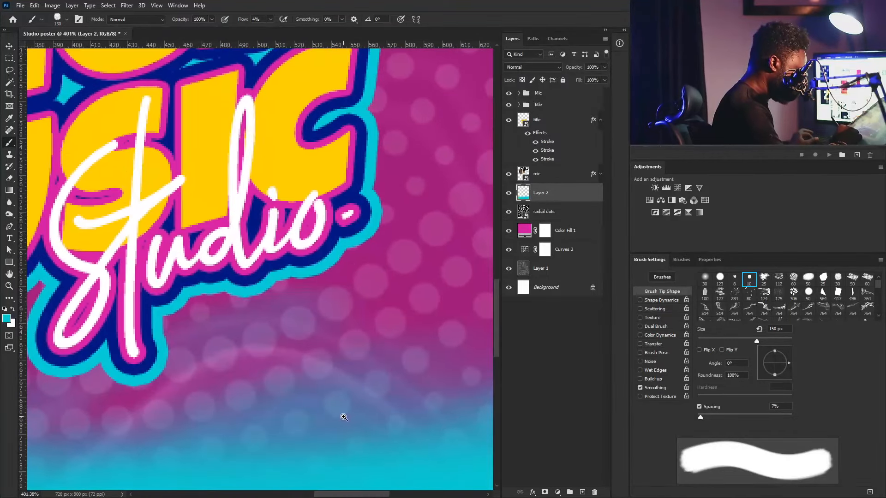
left_click_drag(394, 320, 361, 375)
left_click_drag(412, 345, 374, 369)
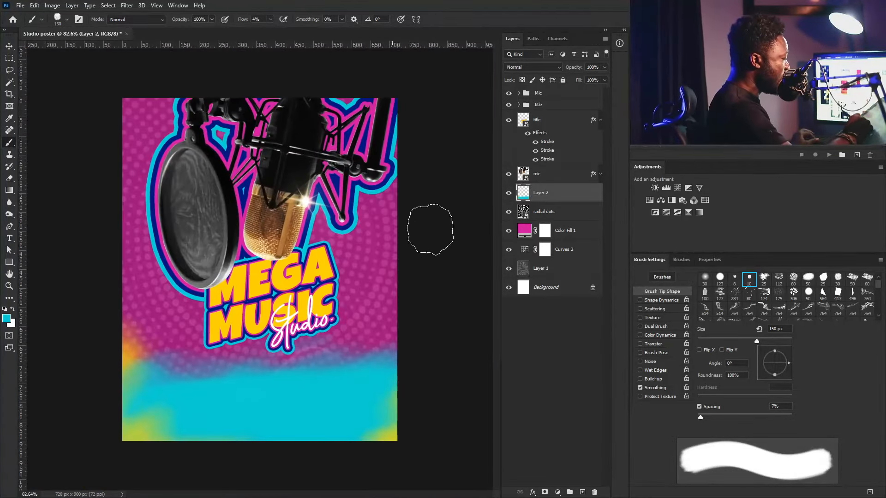
- Above the Mic group, create a layer named 'noise' in Soft Light mode filled with 50% gray
left_click(559, 93)
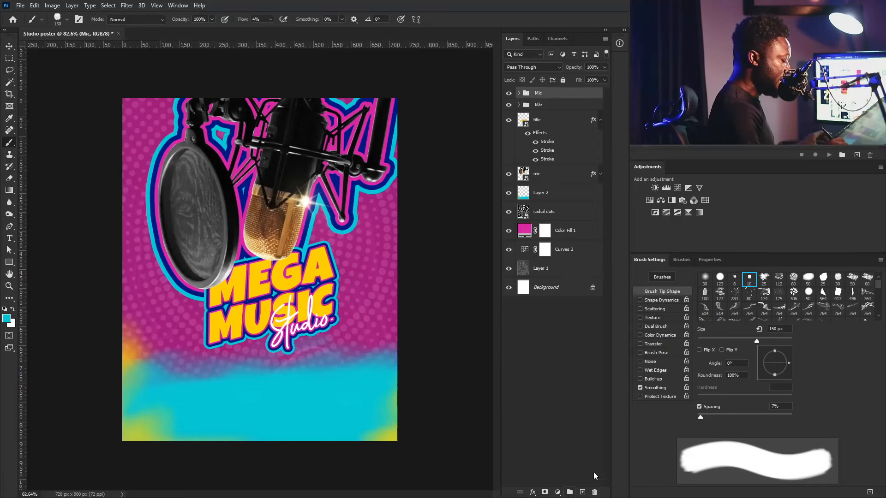
left_click(583, 493, "alt")
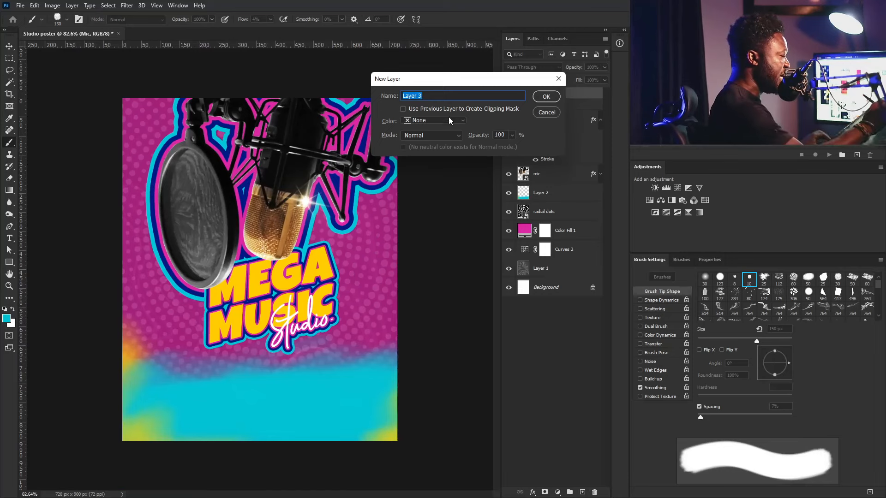
type("noise")
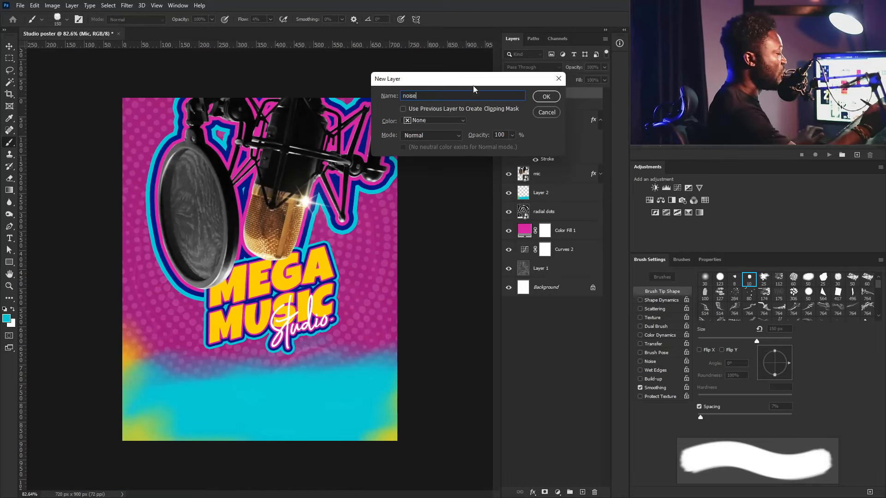
left_click(442, 135)
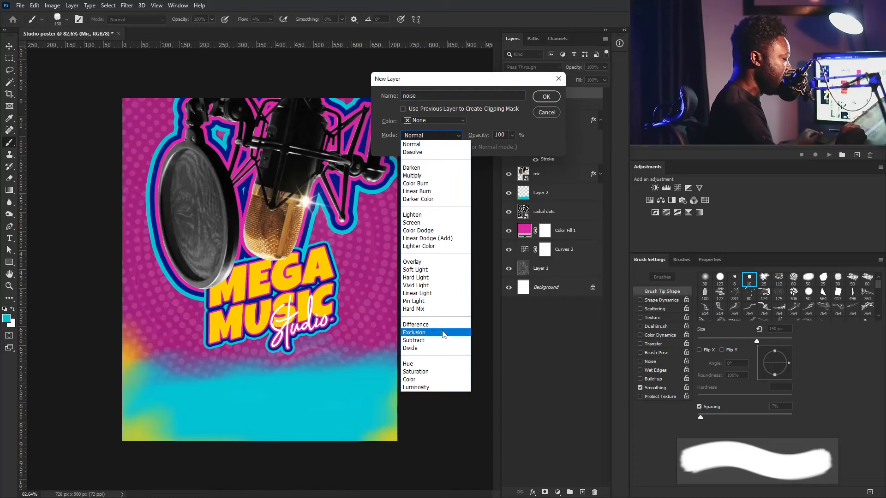
left_click(432, 270)
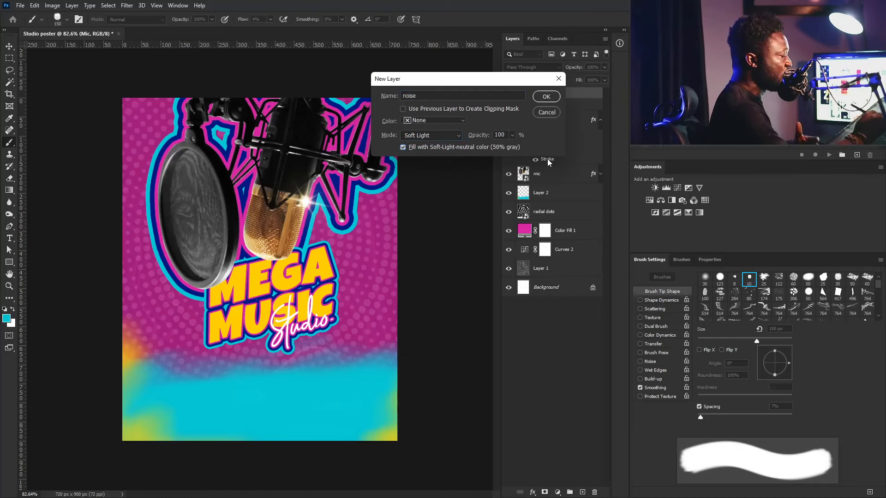
left_click(546, 97)
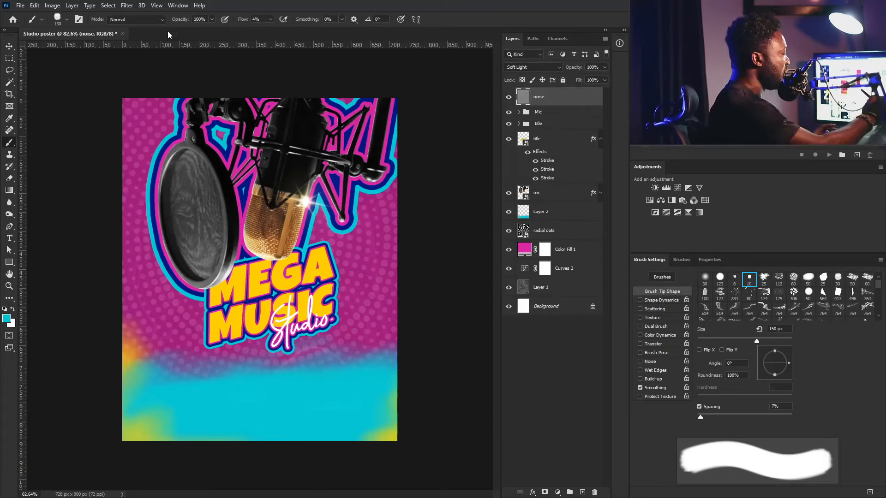
left_click(131, 6)
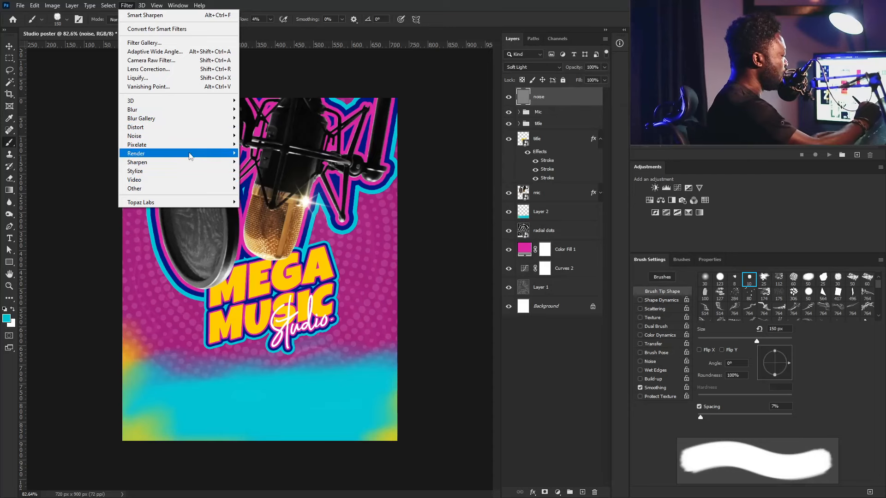
- Apply Add Noise at about 10.59%, Uniform and Monochromatic, to the noise layer
mouse_move(195, 136)
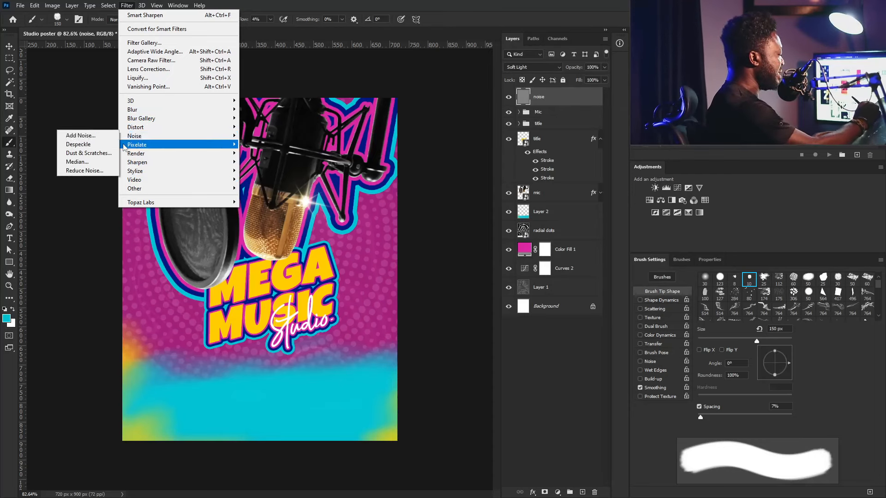
left_click(78, 136)
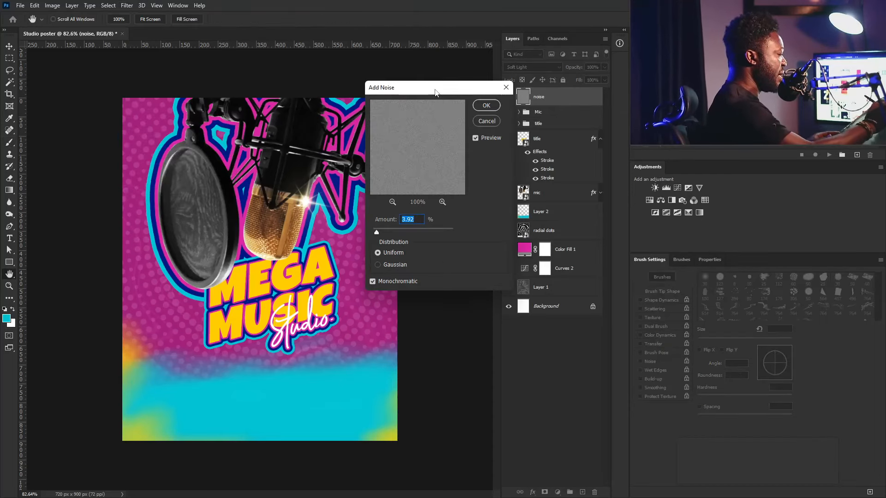
left_click_drag(436, 93, 490, 243)
left_click_drag(432, 384, 440, 386)
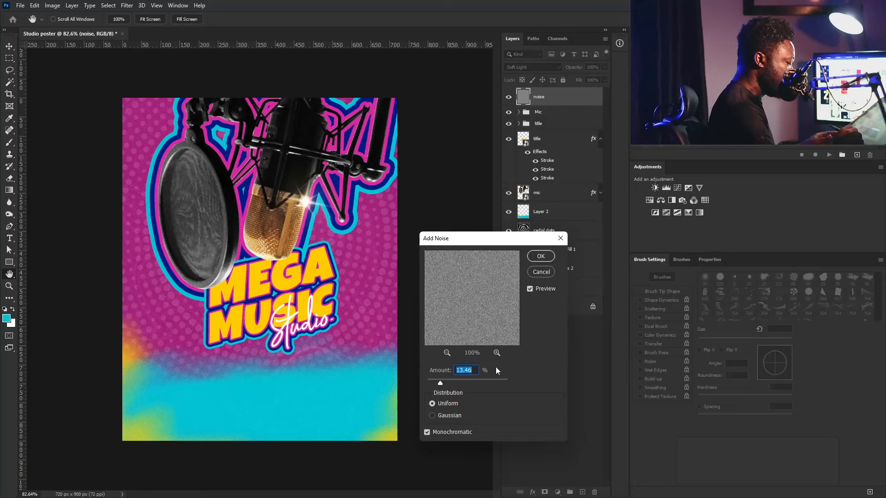
left_click_drag(444, 385, 442, 385)
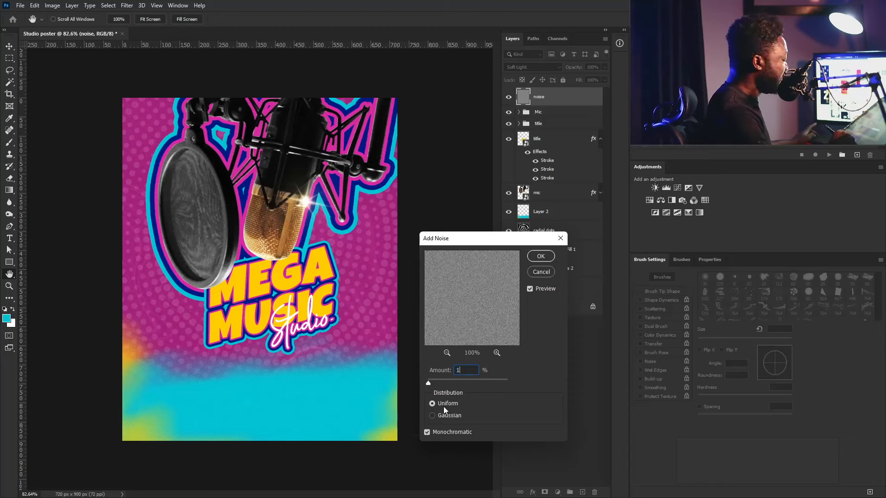
left_click(536, 256)
key("b")
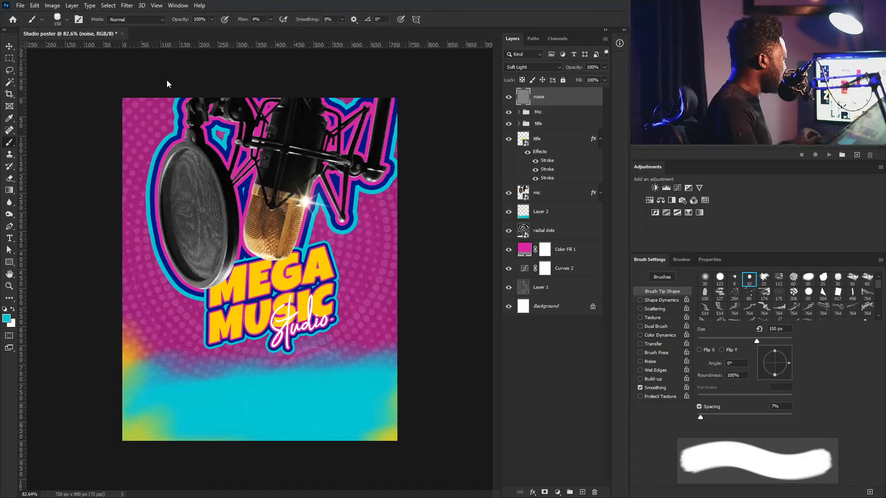
- Draw a text box across the poster's lower area, paste the services list, and start choosing the Alright font
key("t")
left_click_drag(150, 382, 371, 422)
key("ctrl+v")
key("ctrl+a")
left_click(709, 260)
left_click(665, 354)
type("alri")
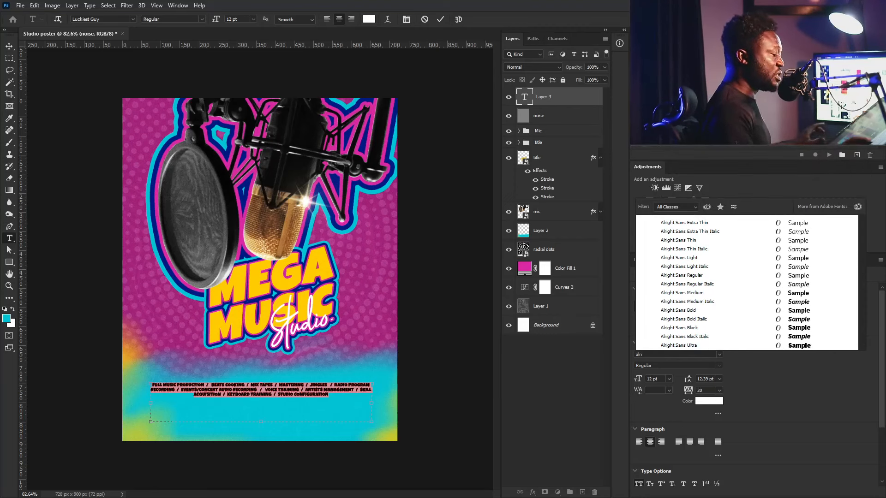
- Set the services text to Alright Sans Regular, left-aligned, with leading tightened from 22 to about 21 pt
key("Down")
key("Down")
key("Down")
key("Down")
key("Down")
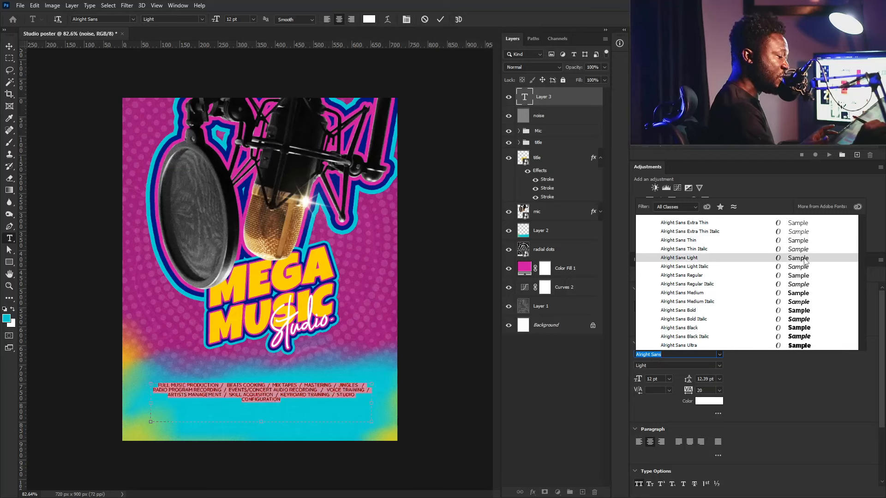
left_click(804, 279)
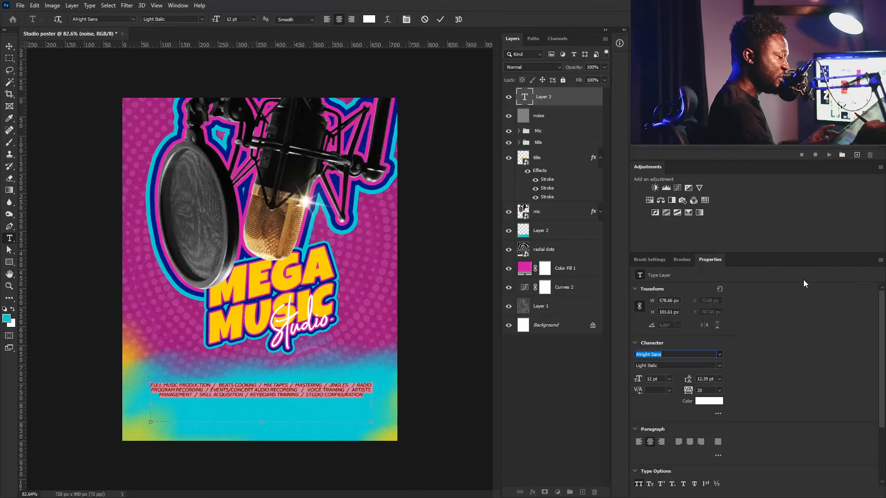
left_click(720, 366)
left_click(659, 421)
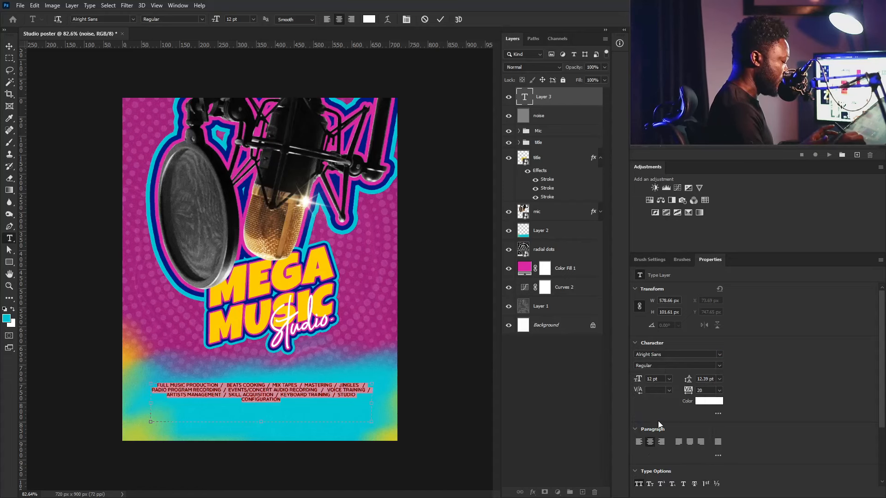
left_click(639, 442)
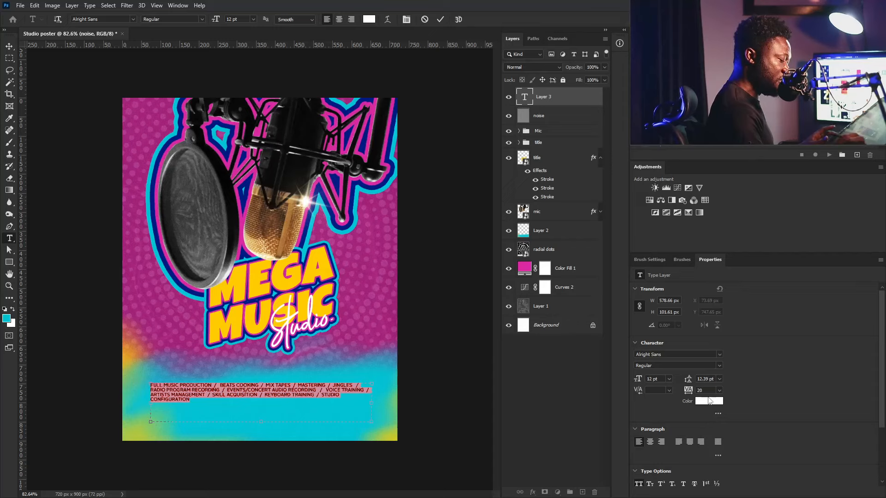
left_click_drag(709, 380, 662, 386)
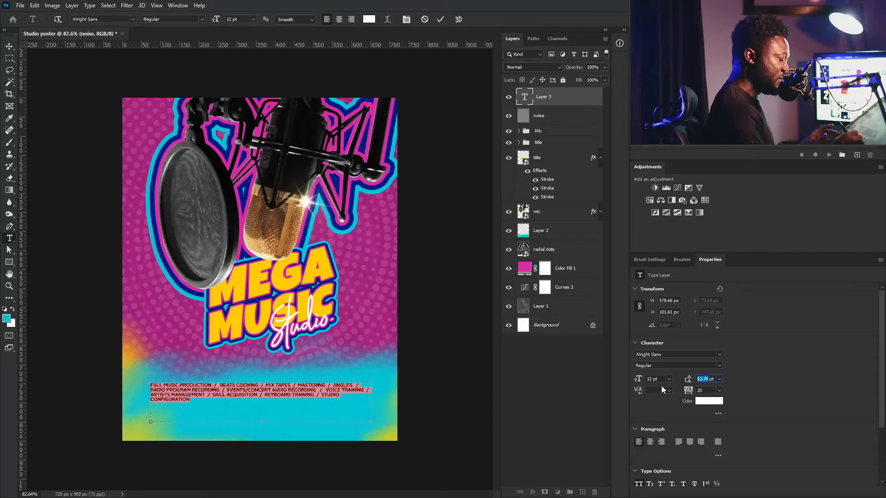
type("22")
key("Return")
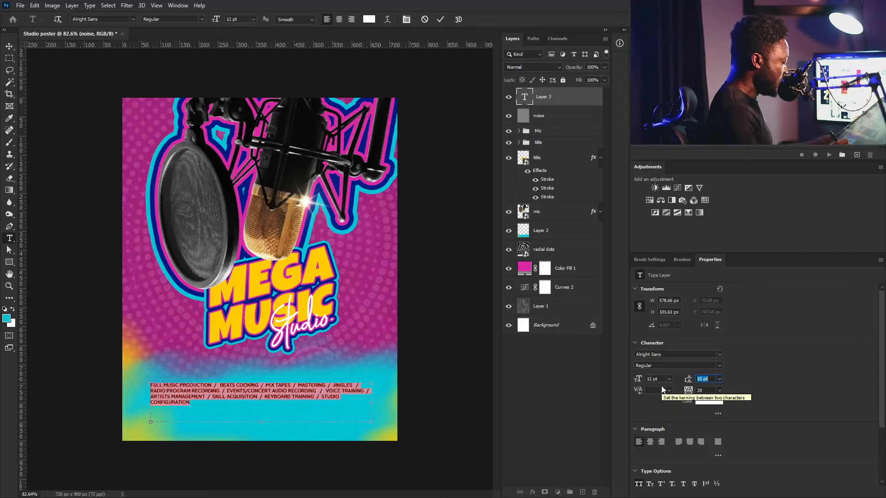
key("Down")
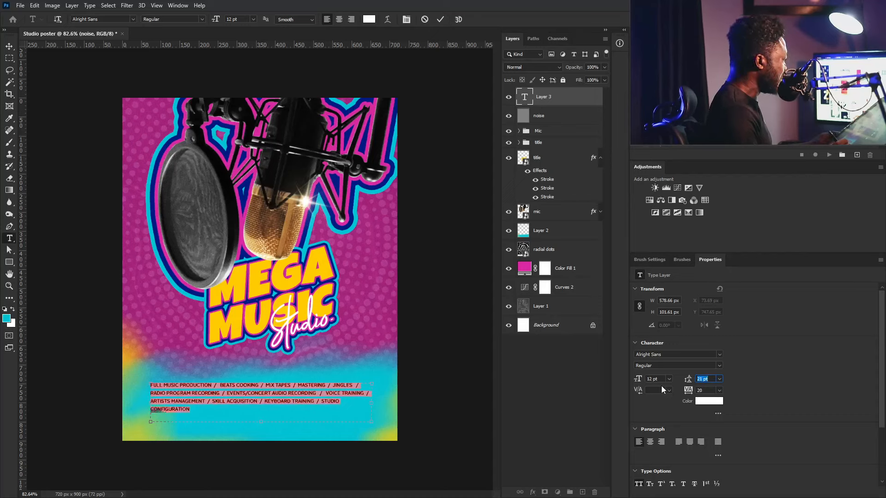
key("Down")
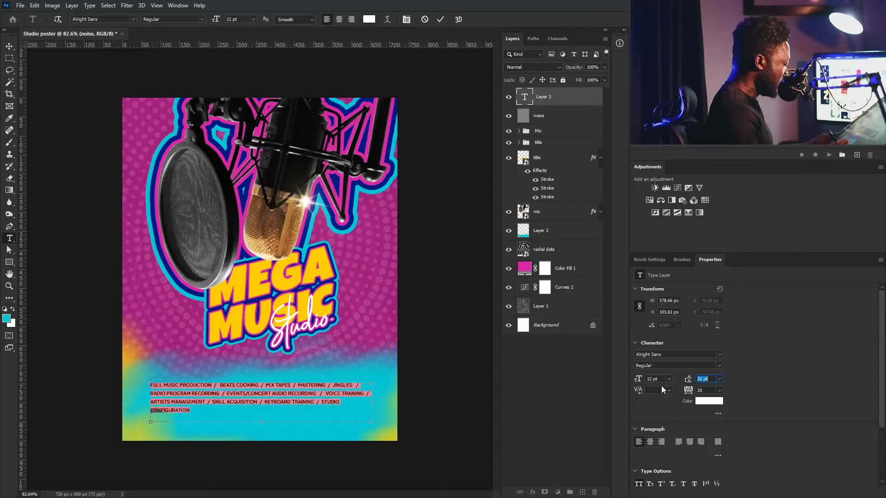
left_click(639, 382)
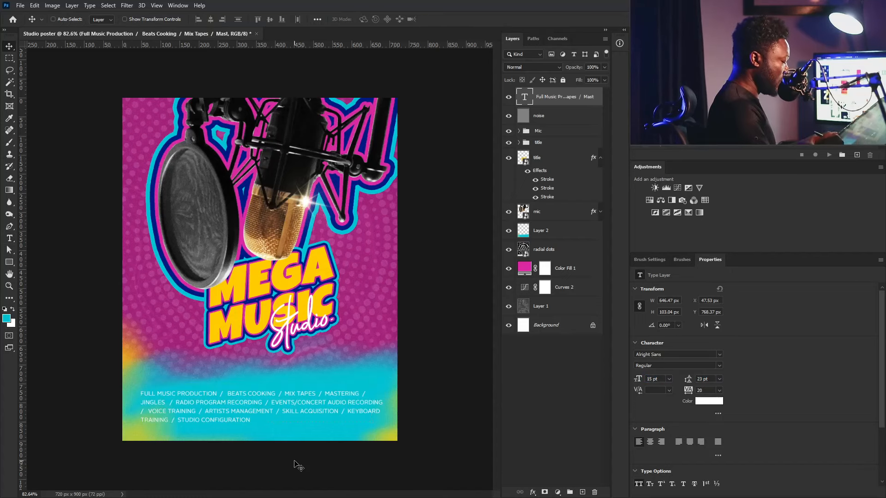
- Colour the slash separators in the services list magenta (#a7277e)
double_click(525, 98)
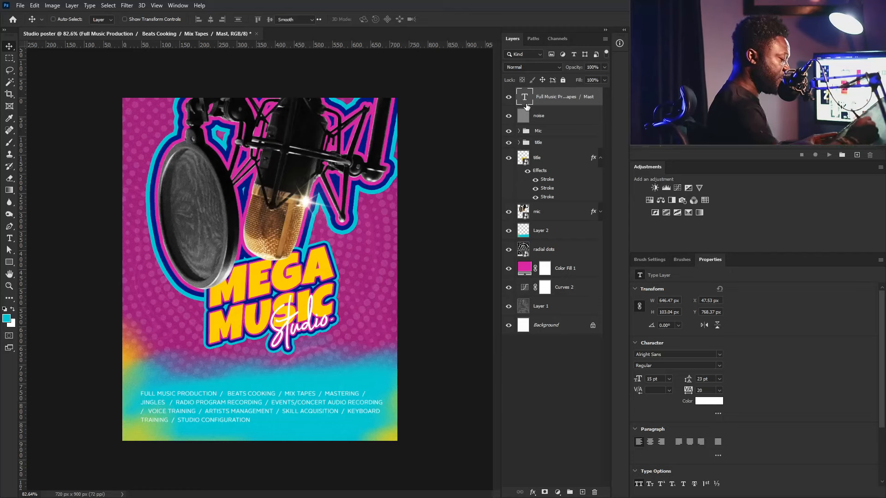
double_click(221, 393)
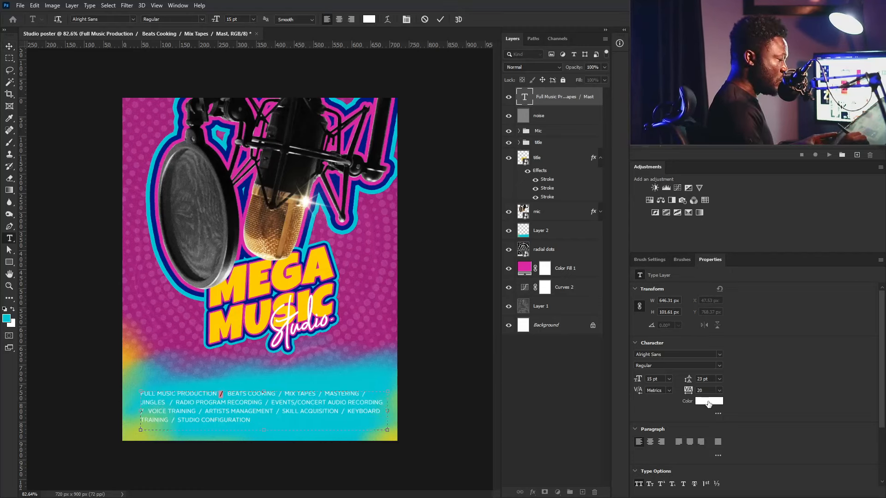
left_click(709, 401)
left_click(384, 213)
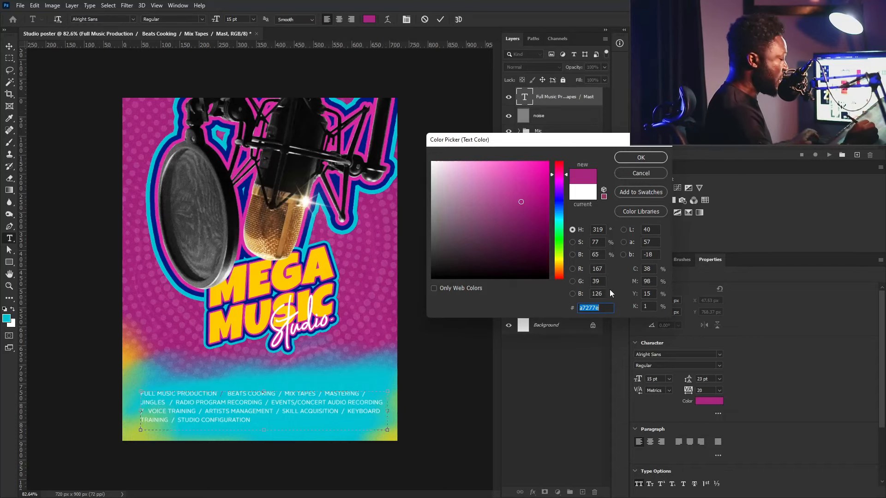
left_click(638, 160)
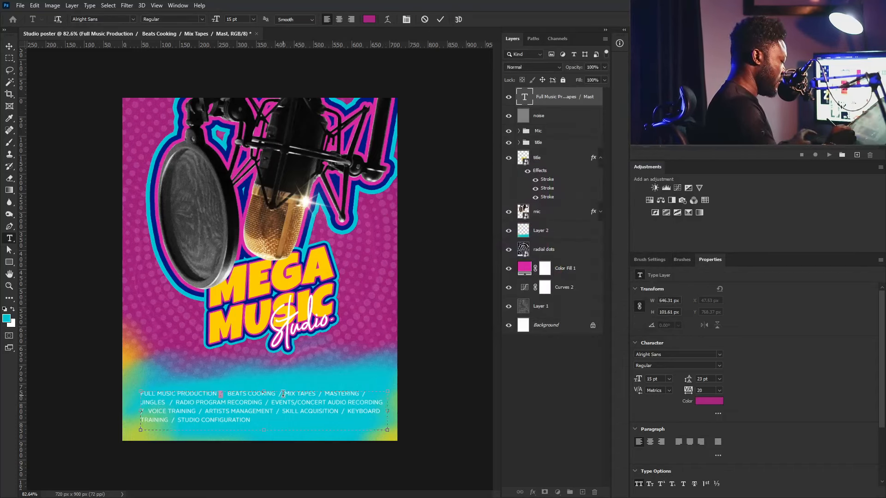
left_click(709, 401)
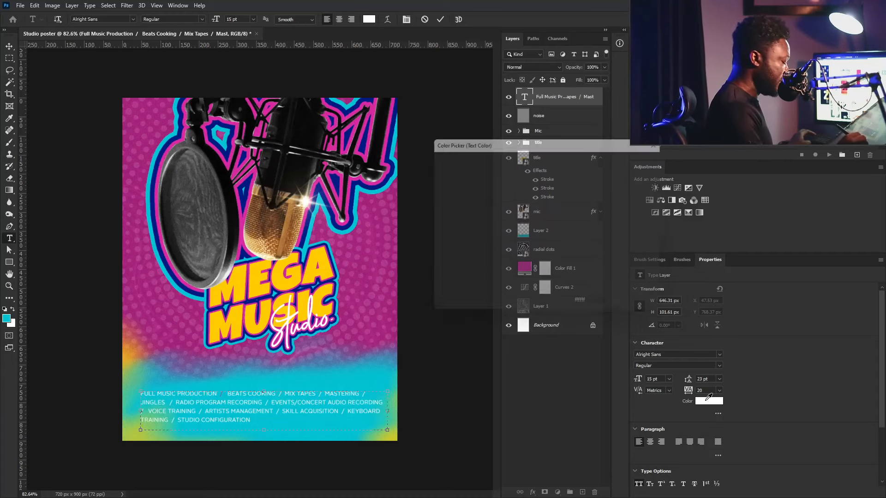
key("ctrl+v")
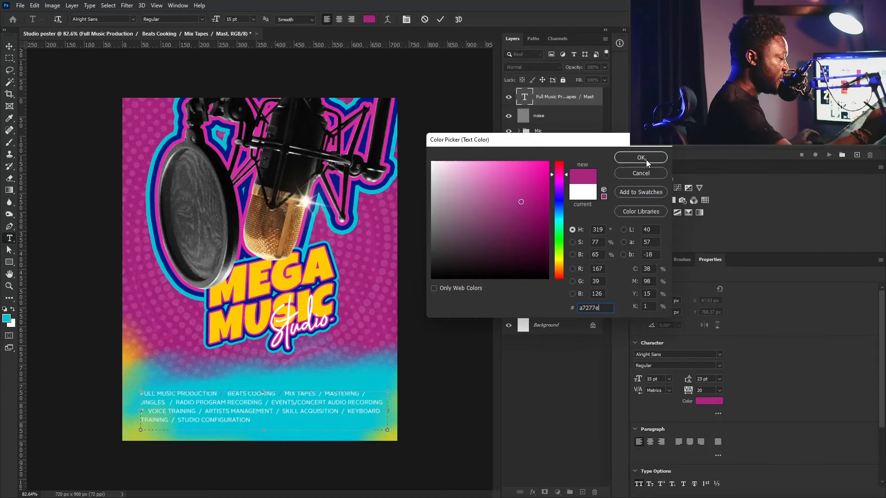
left_click(647, 160)
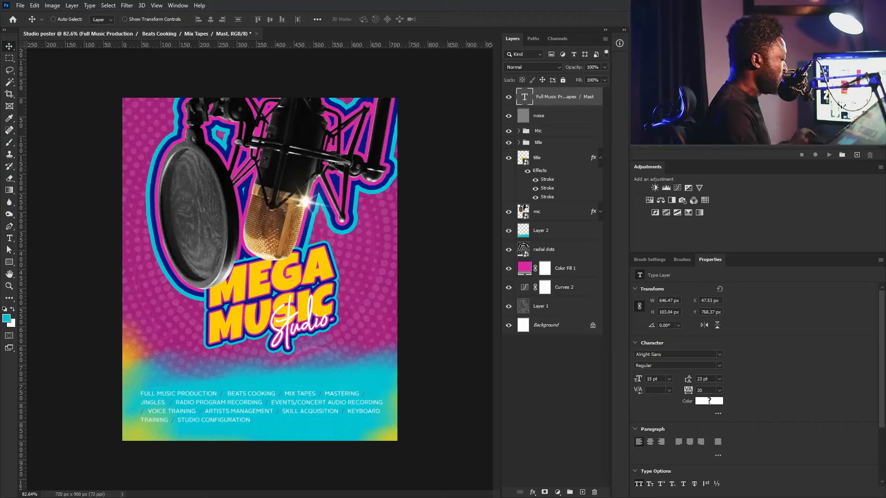
- Add a new text line with the studio's street address above the services
left_click(9, 238)
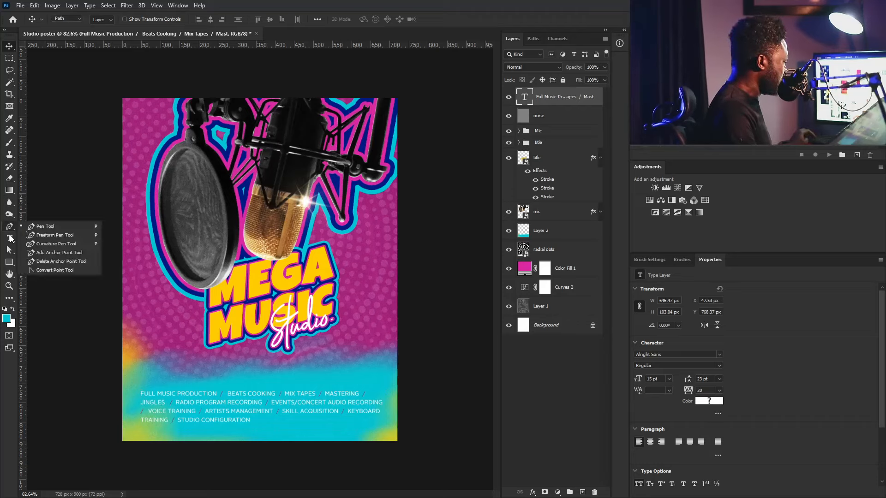
left_click(155, 370)
- Make the address Alright Sans Bold in the poster's magenta and place it just above the services list
left_click(9, 46)
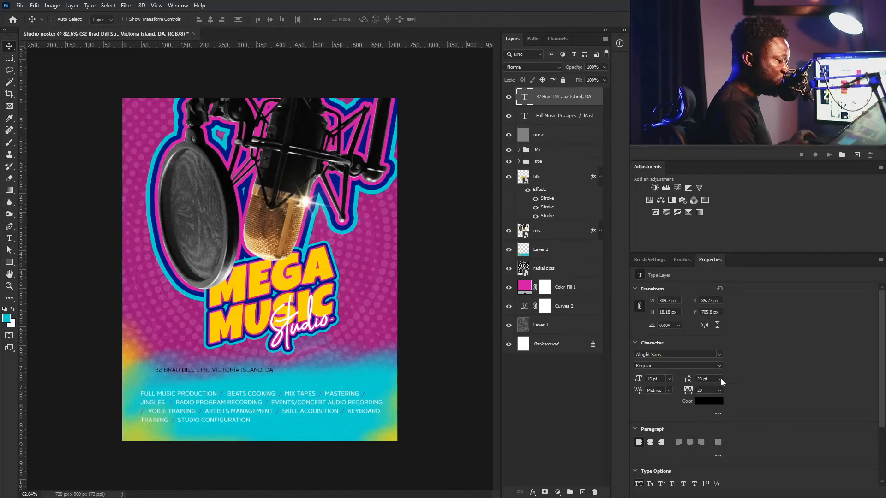
left_click(718, 365)
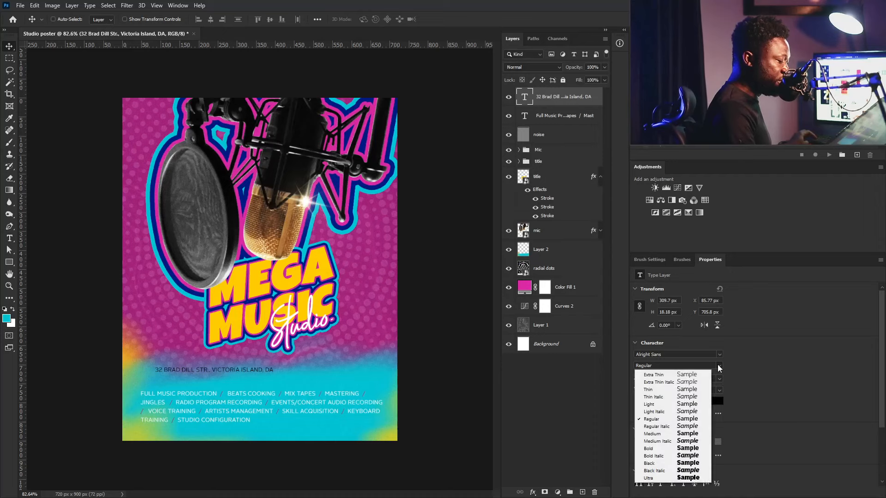
left_click(681, 450)
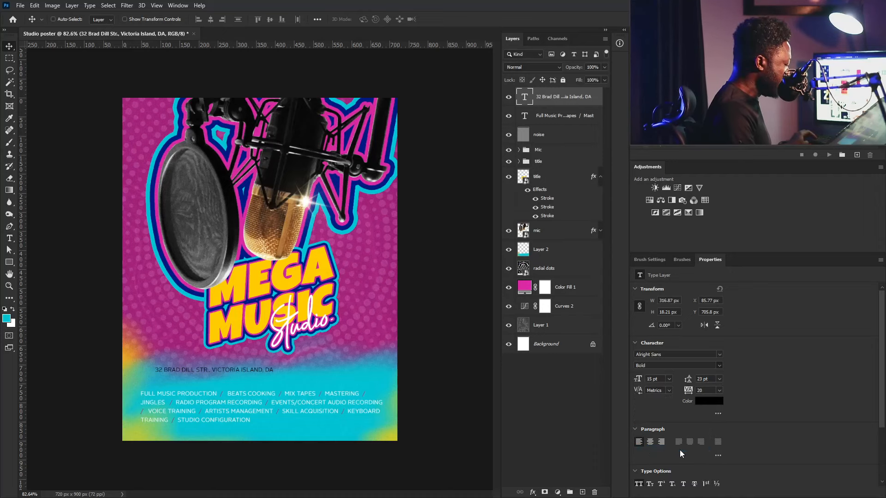
left_click(702, 403)
left_click(375, 264)
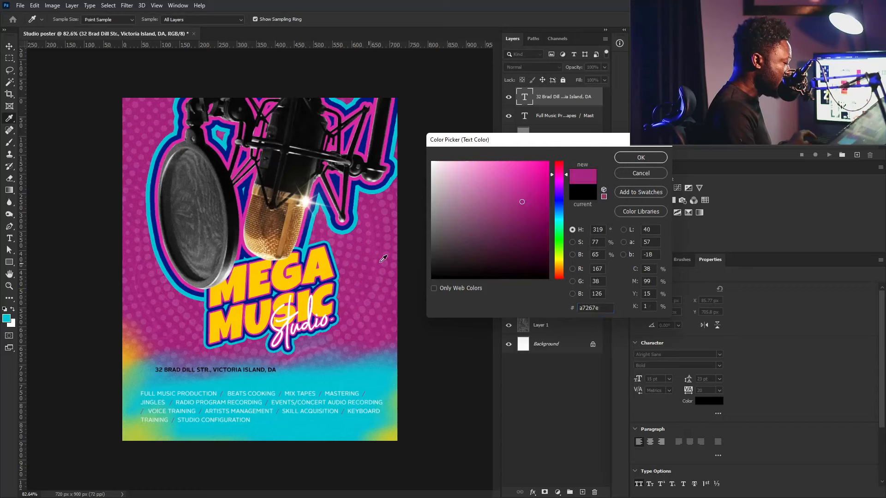
left_click(641, 157)
key("v")
left_click_drag(204, 376, 189, 388)
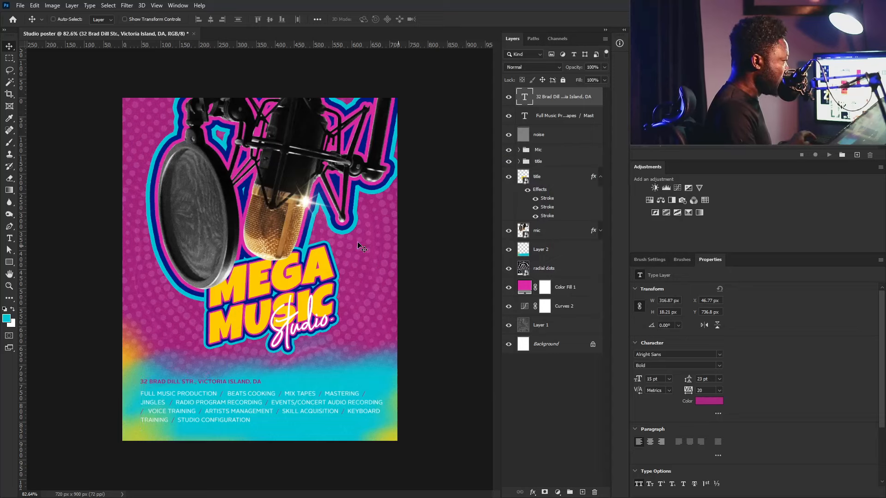
left_click(10, 241)
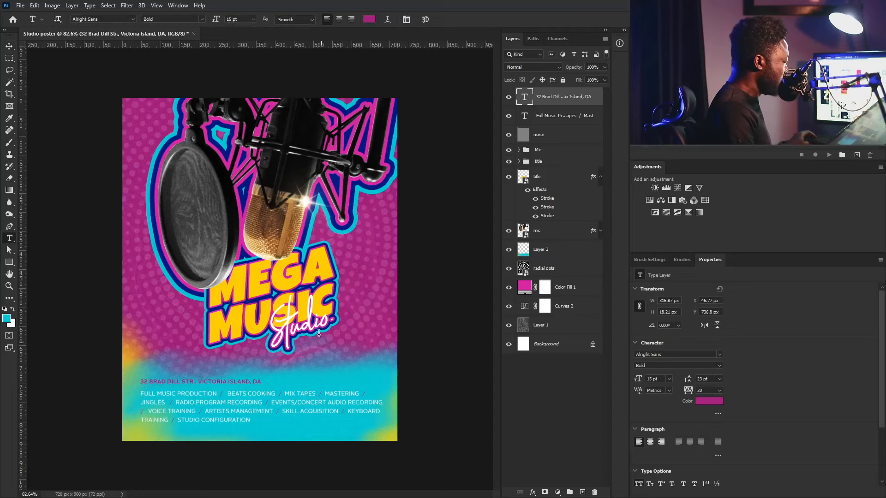
- Add the phone and e-mail contact line, lowercase the e-mail, and move it to the bottom right
left_click(302, 433)
key("ctrl+v")
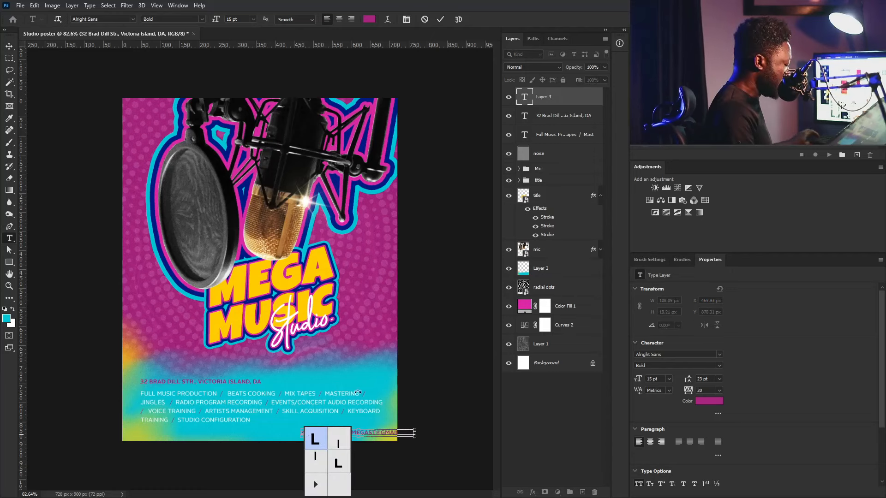
left_click(9, 46)
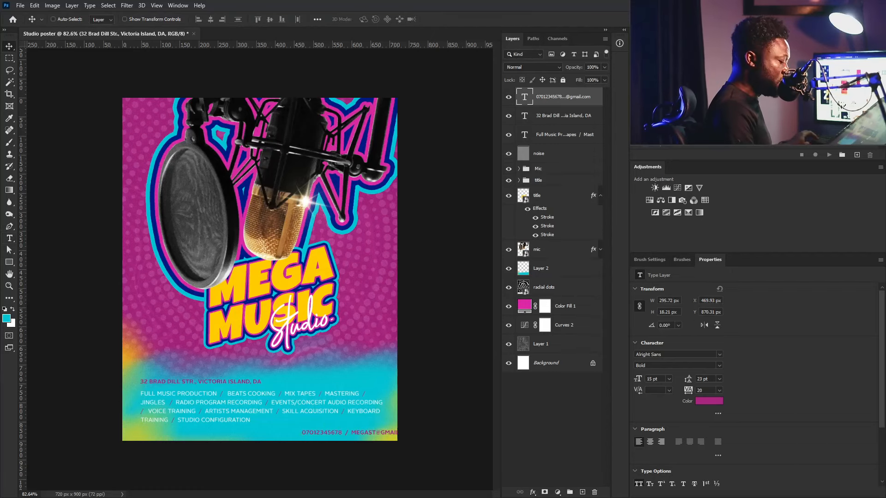
key("ctrl+shift+k")
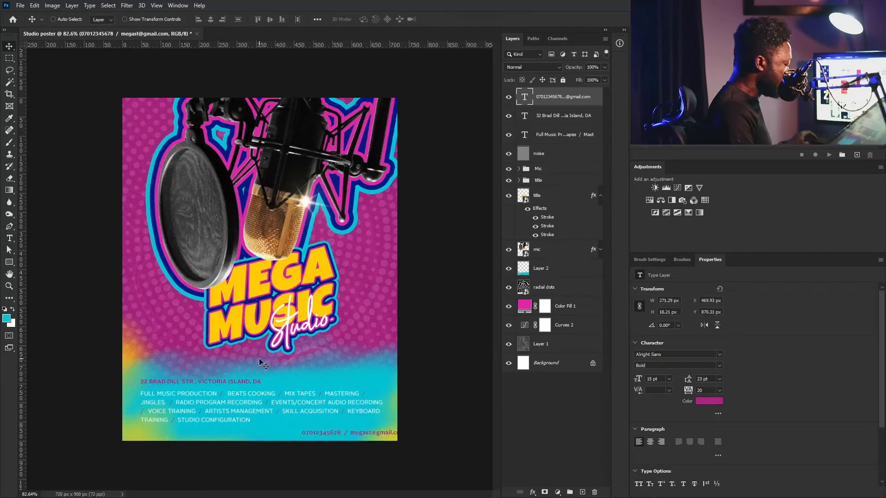
left_click_drag(420, 450, 397, 439)
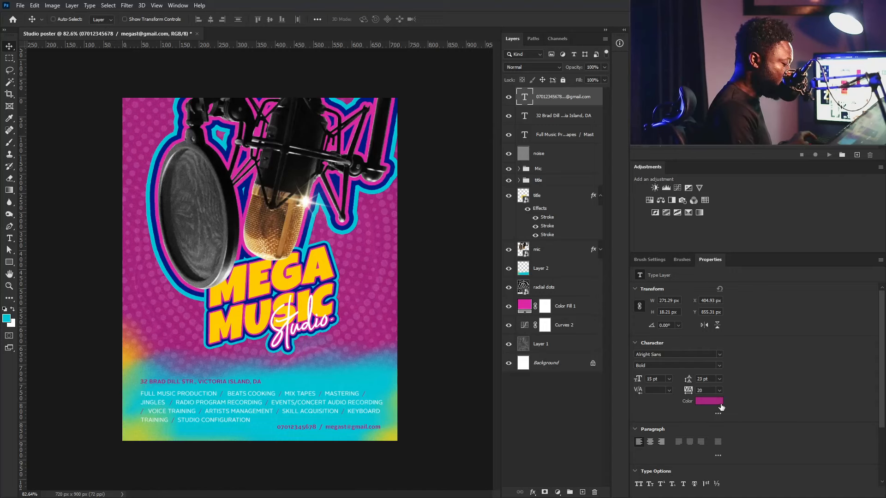
- Colour the contact line dark navy and level it with the last services row
left_click(720, 405)
left_click(355, 196)
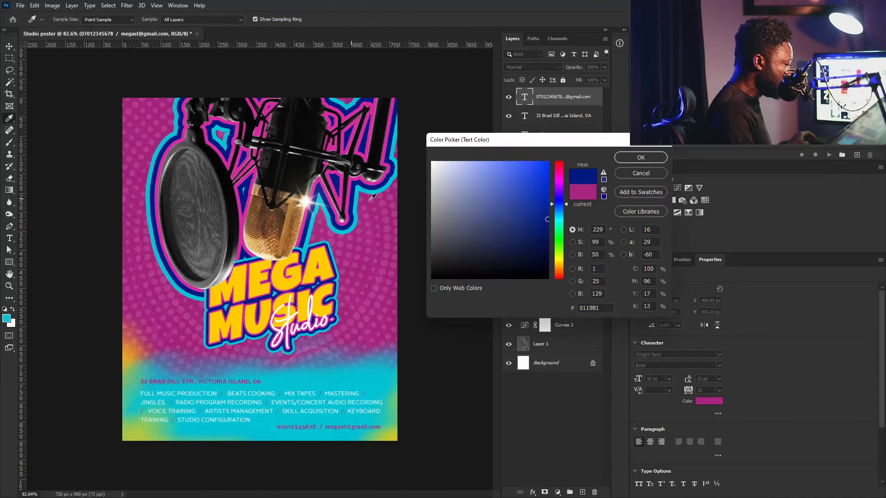
left_click(641, 157)
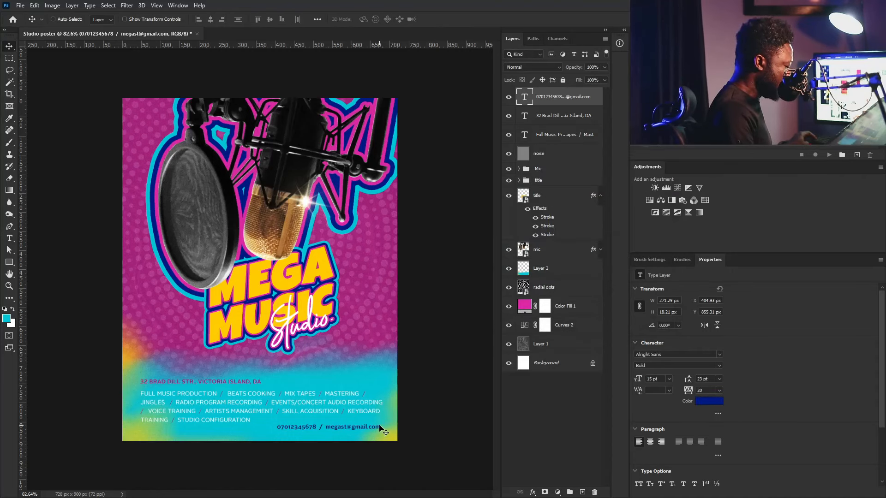
key("Left")
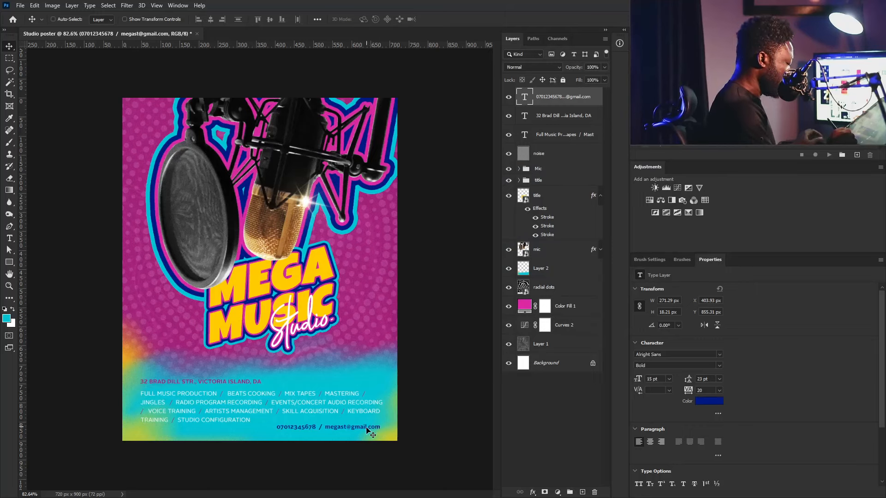
left_click_drag(366, 428, 367, 423)
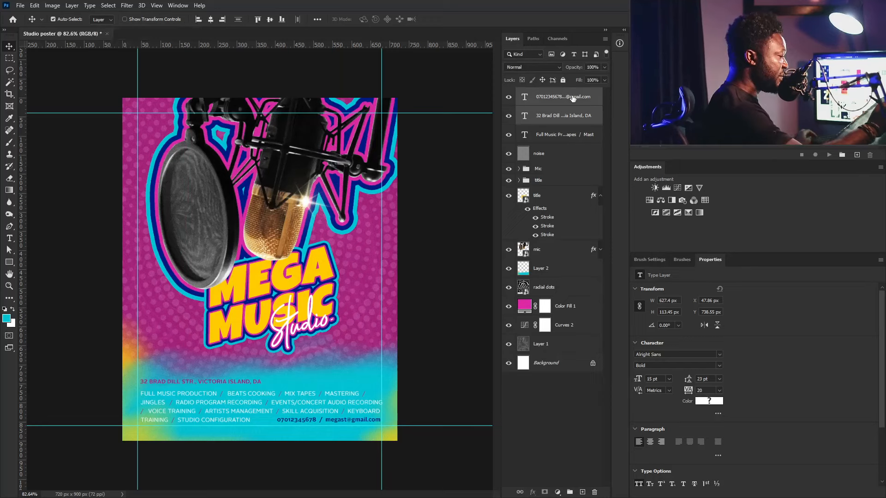
- Move the address and services text layers together onto the margin guides
left_click(563, 115)
left_click(574, 134, "ctrl")
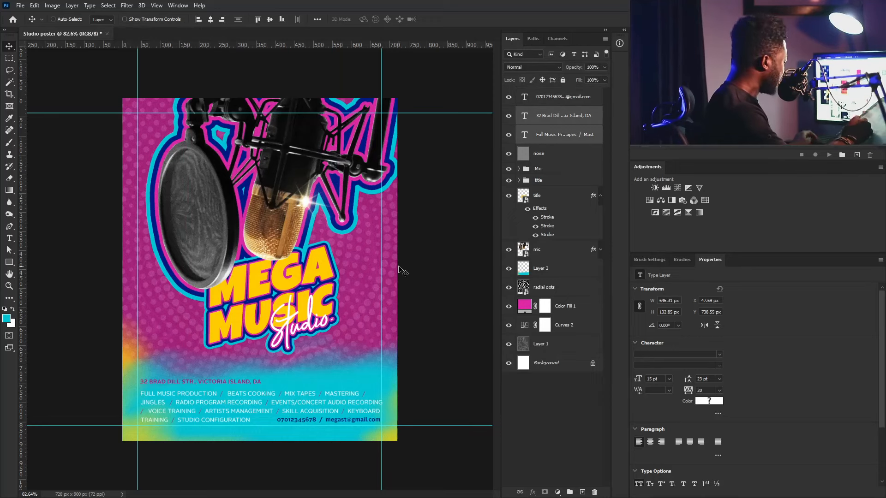
left_click_drag(236, 406, 231, 410)
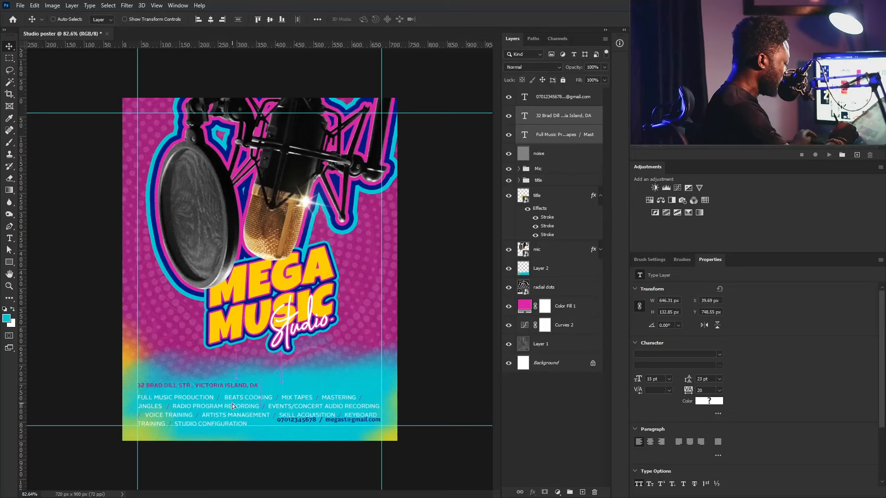
- Snap the contact line to the bottom-right guides and add an empty layer above the services text
left_click(581, 103)
left_click_drag(353, 422, 351, 424)
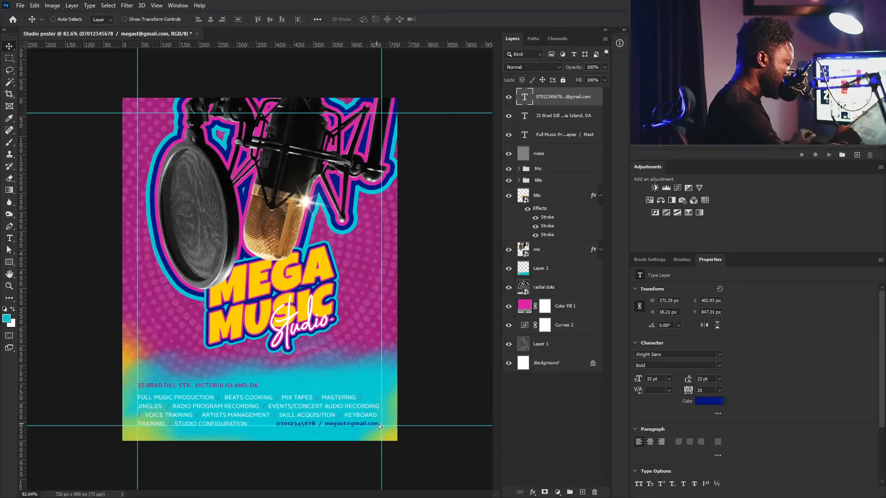
left_click_drag(378, 425, 380, 424)
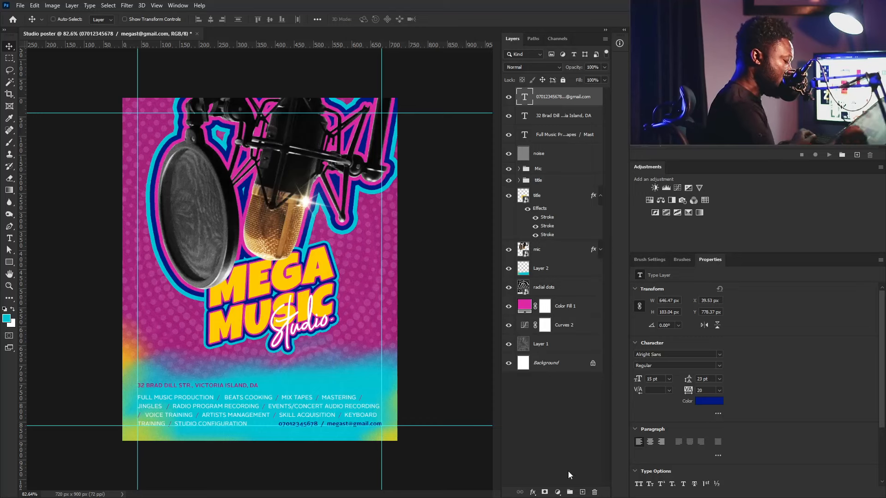
left_click(564, 134)
left_click(582, 492)
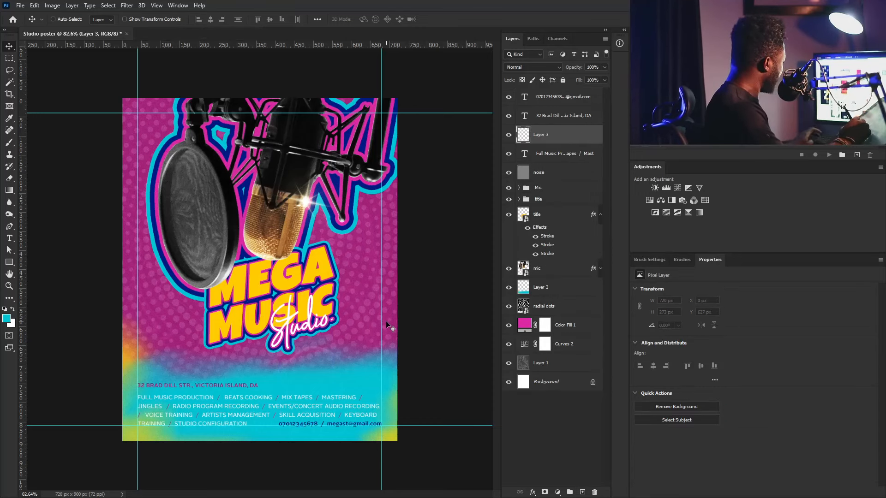
- Switch to the Brush tool and pick a rough spatter brush tip at a smaller size
key("b")
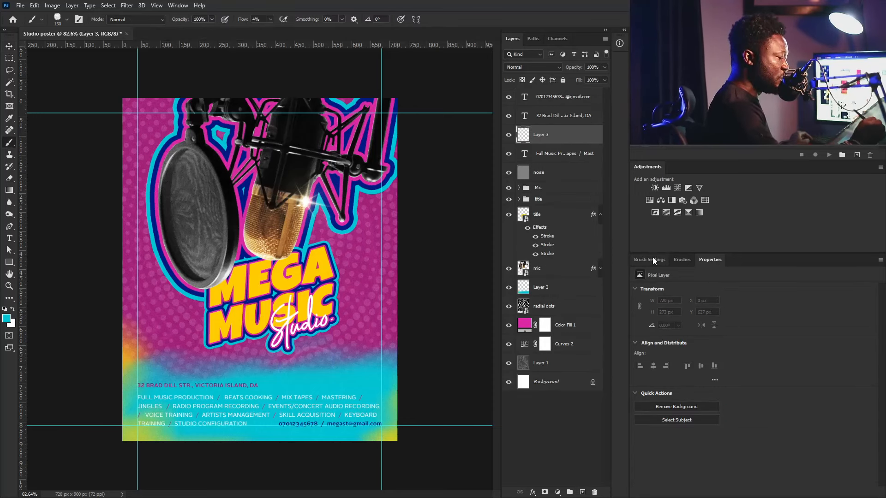
left_click(653, 260)
left_click(720, 279)
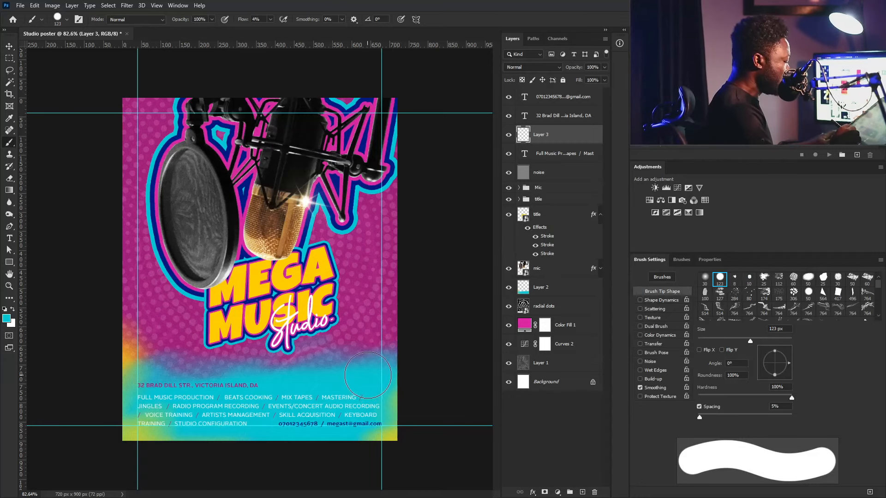
key("[")
key("[")
key("[")
key("[")
key("[")
key("[")
key("[")
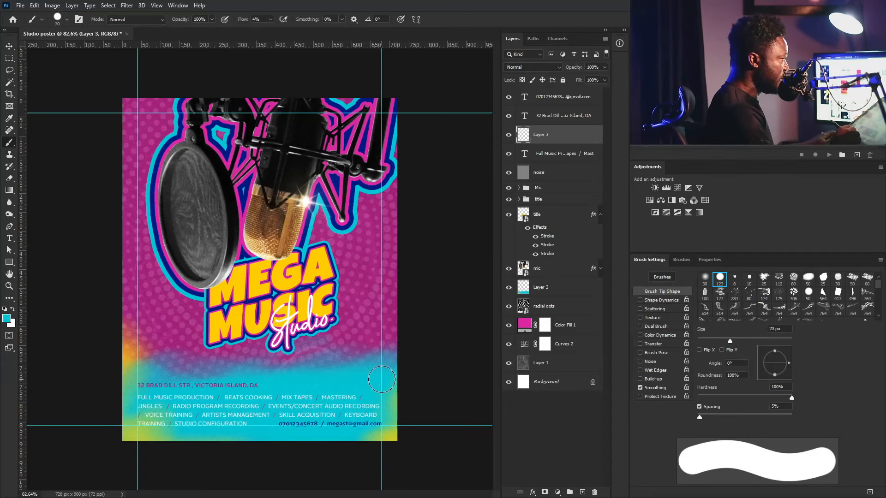
left_click(765, 279)
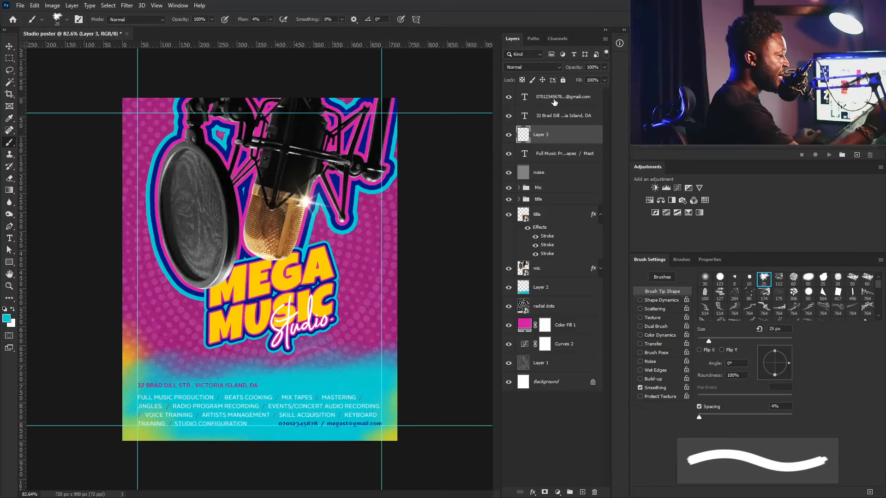
- Sample the MEGA title's yellow as foreground, enlarge the brush to 30 px and adjust flow
left_click(7, 319)
left_click(279, 269)
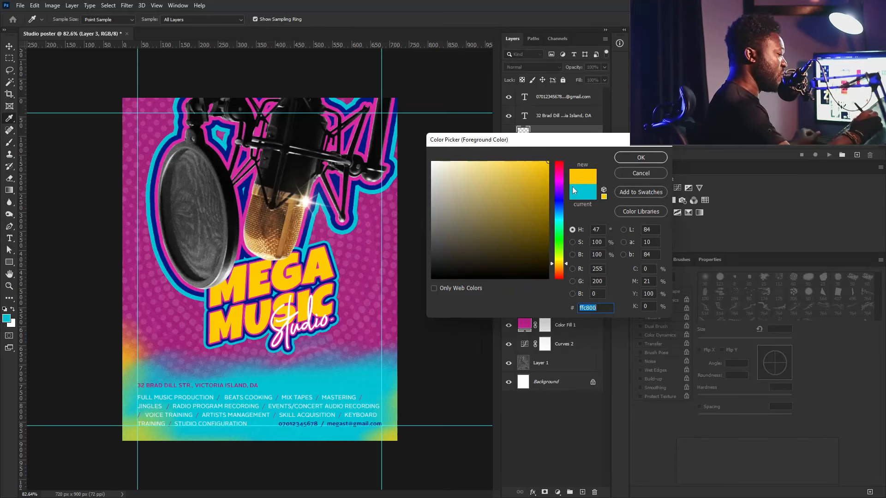
left_click(640, 157)
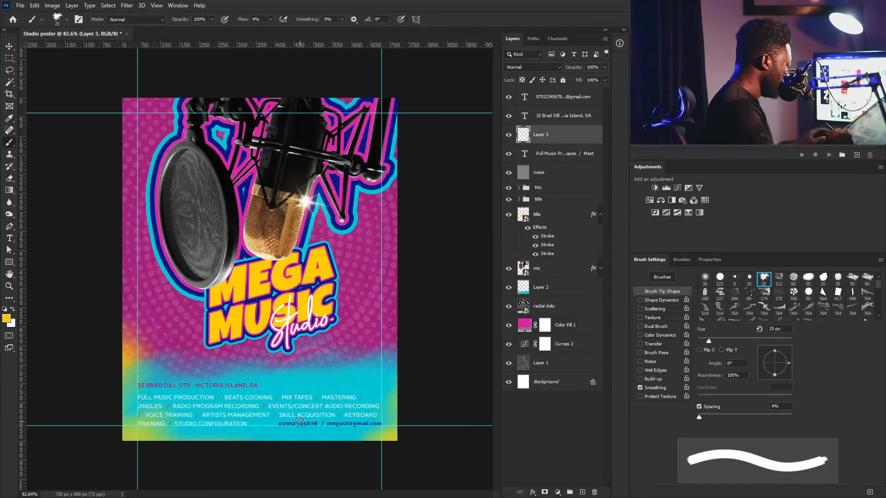
key("bracketright")
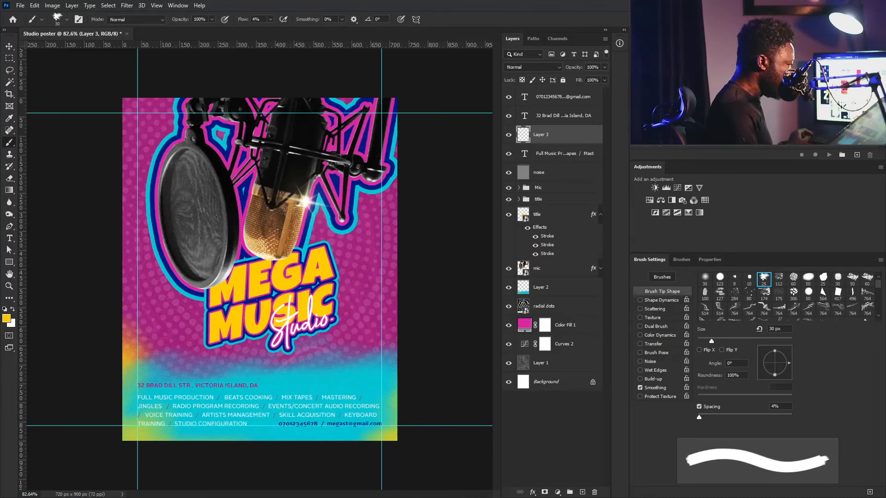
left_click(270, 20)
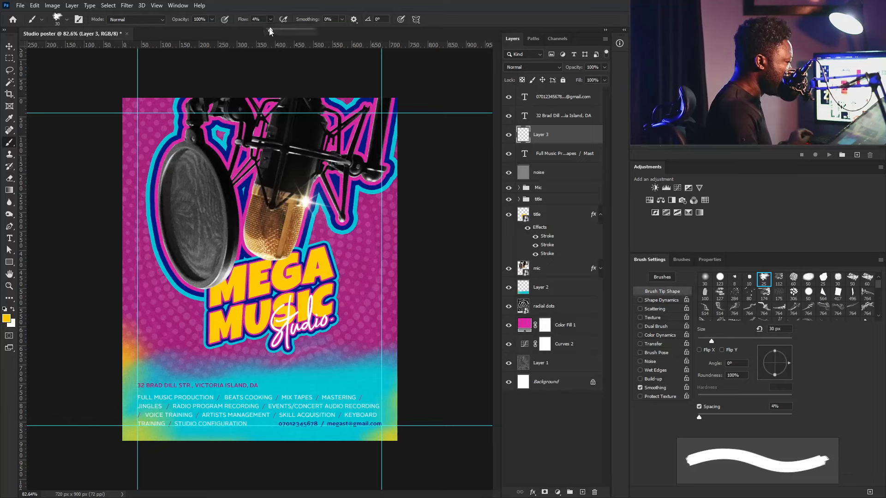
- Paint a straight yellow stroke under the phone and e-mail line, then nudge it up twice
left_click(276, 425)
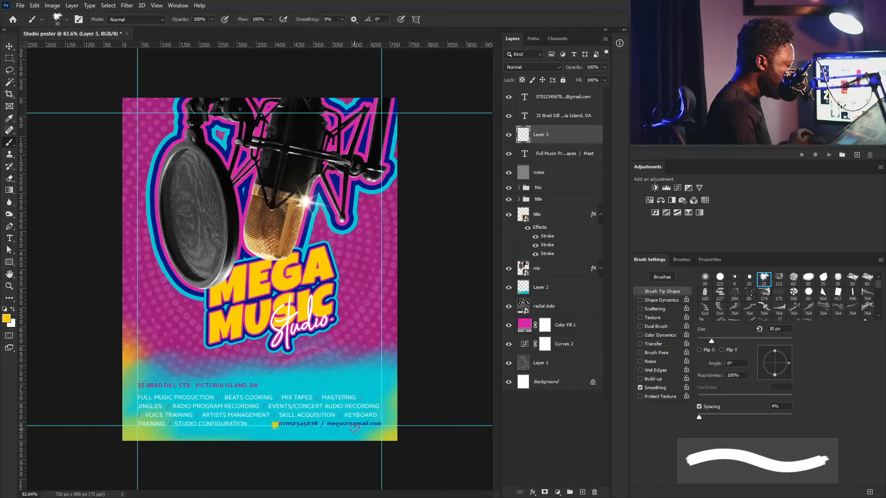
left_click(378, 425, "shift")
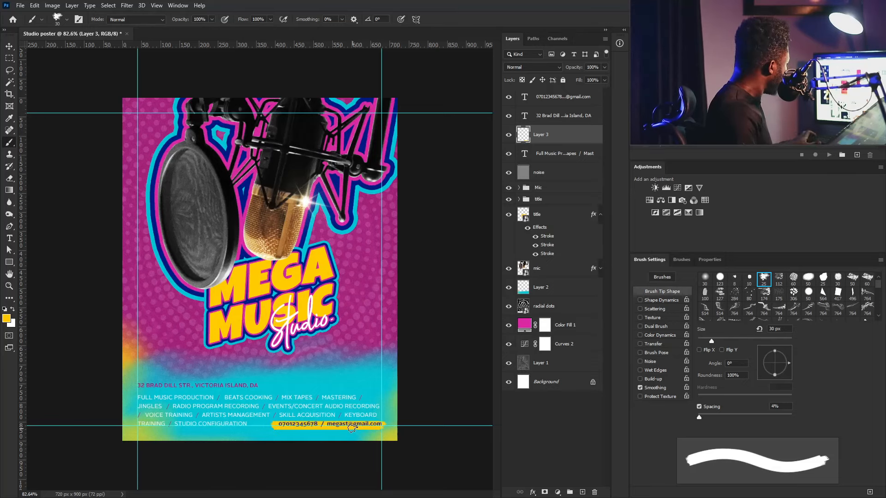
key("v")
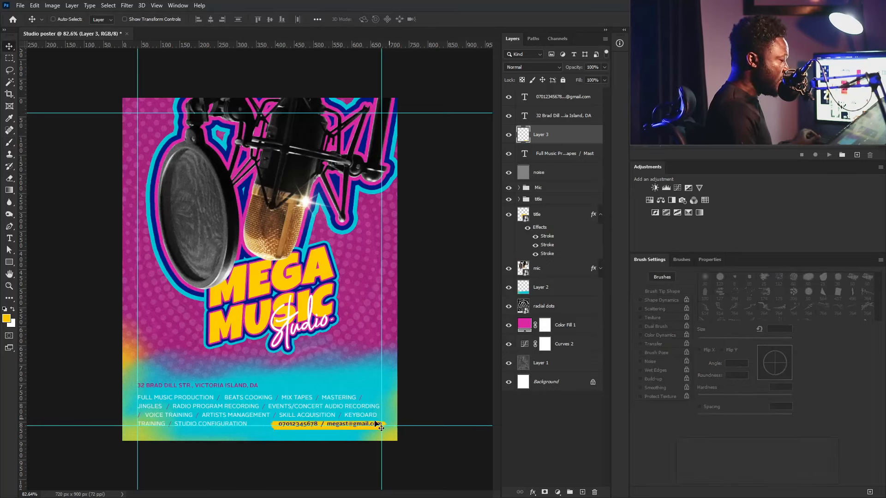
key("Up")
key("Up")
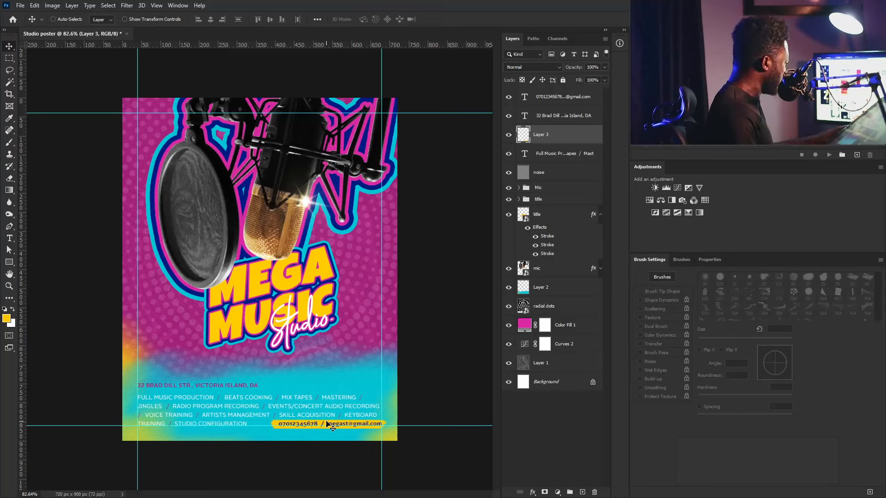
key("Up")
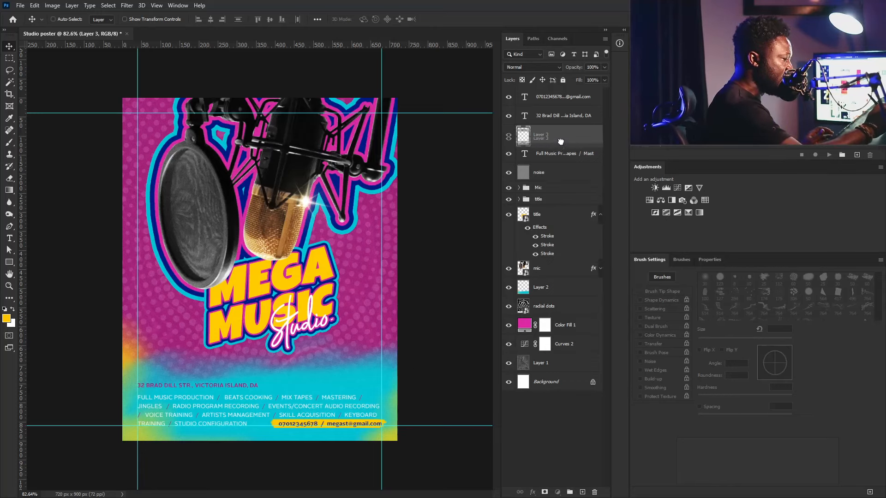
- Add a Curves adjustment above the noise layer with its midpoint pulled down to darken
left_click(565, 171)
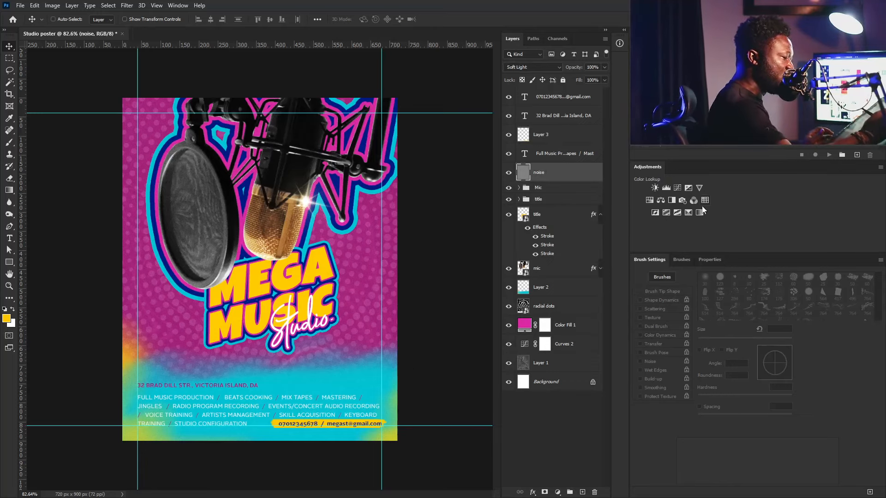
left_click(677, 188)
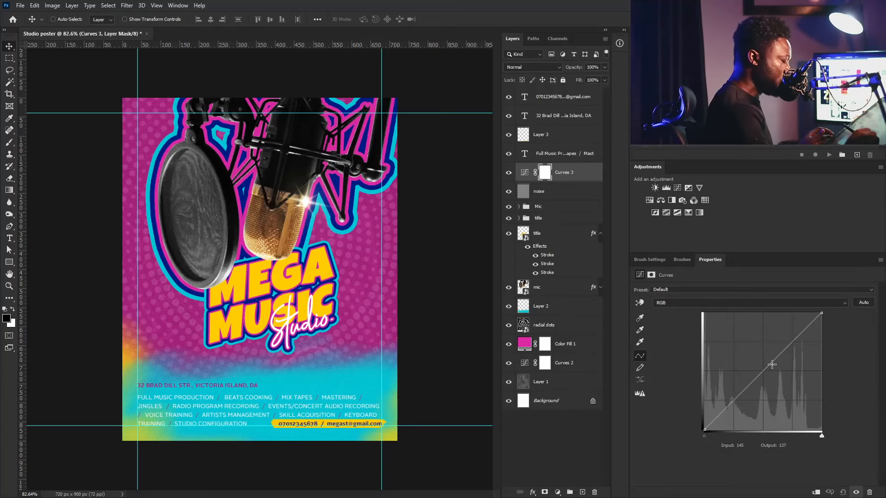
left_click_drag(772, 365, 782, 381)
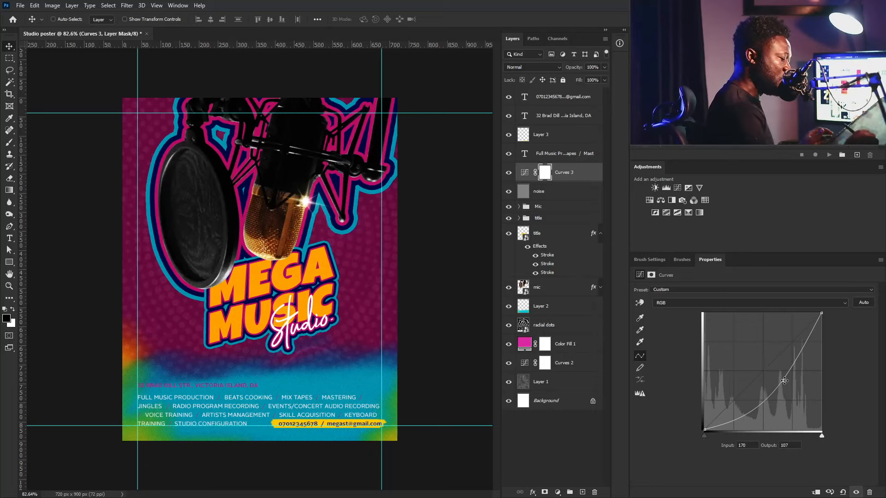
right_click(782, 377)
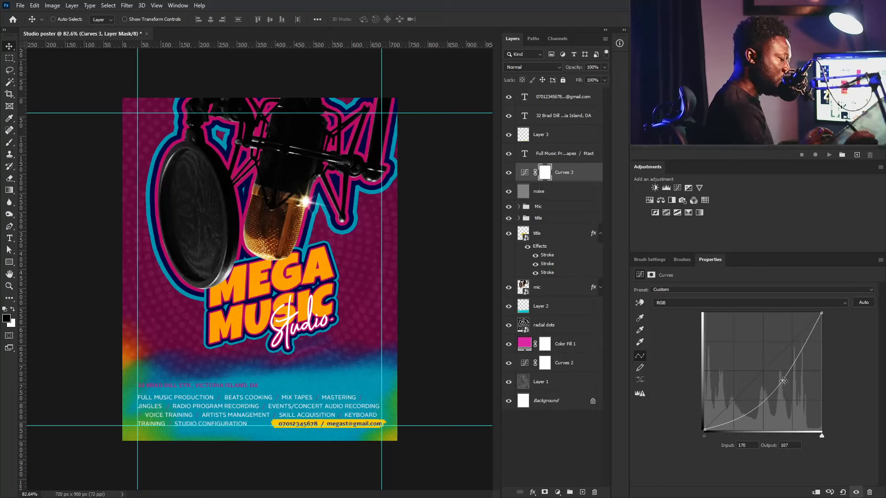
left_click_drag(782, 381, 781, 378)
- Invert the Curves 3 mask to black so the darkening is hidden
left_click(545, 173)
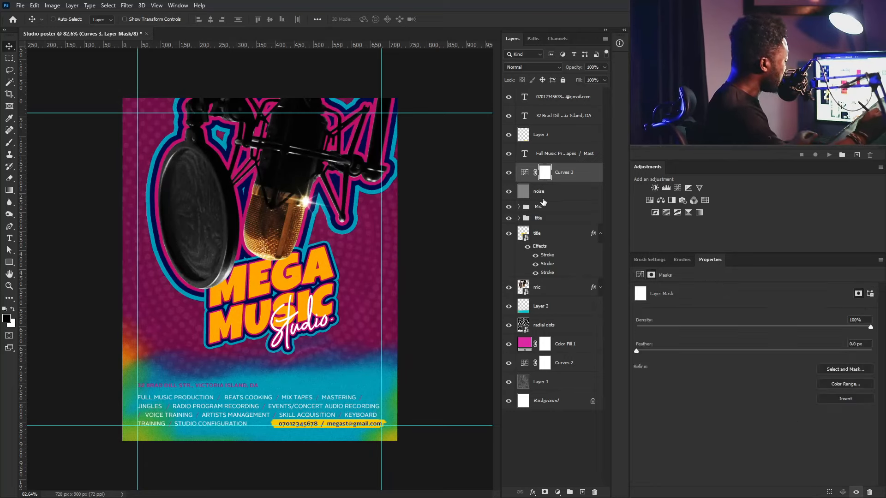
key("ctrl")
key("ctrl+i")
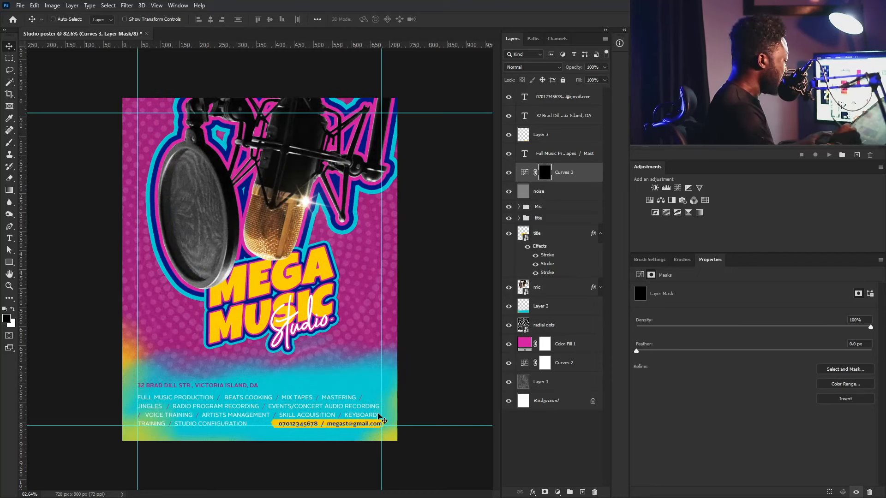
- Set a soft round 150 px brush painting white, with flow at 8% then raised to 11%
left_click(649, 260)
left_click(705, 279)
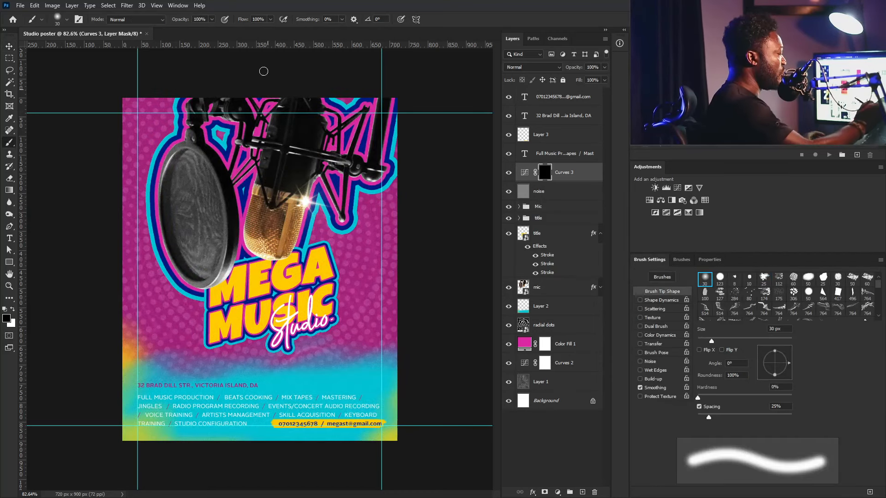
left_click(258, 19)
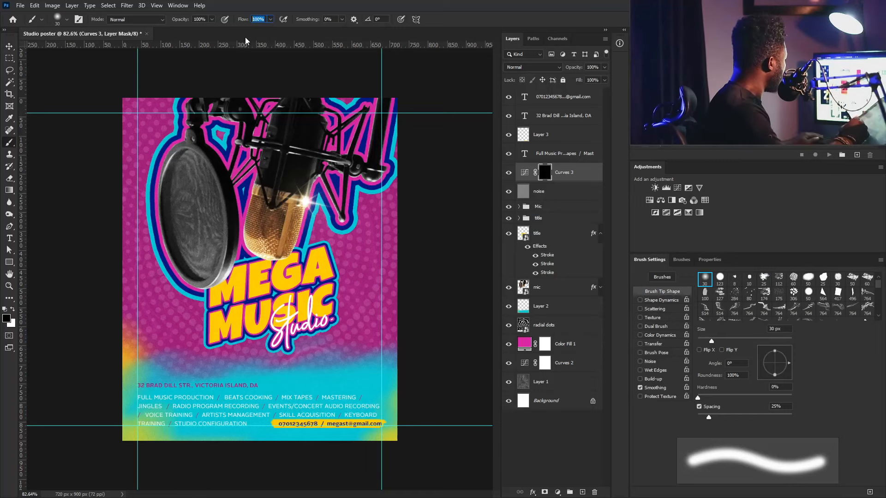
type("8")
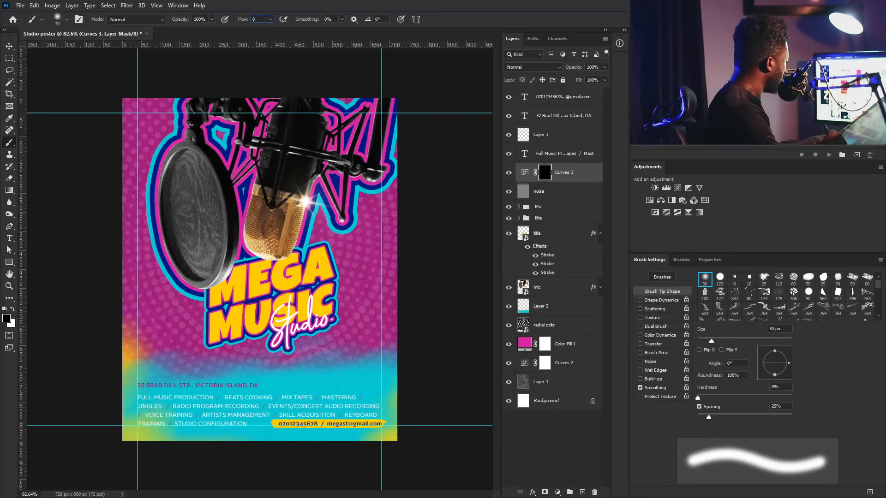
key("Return")
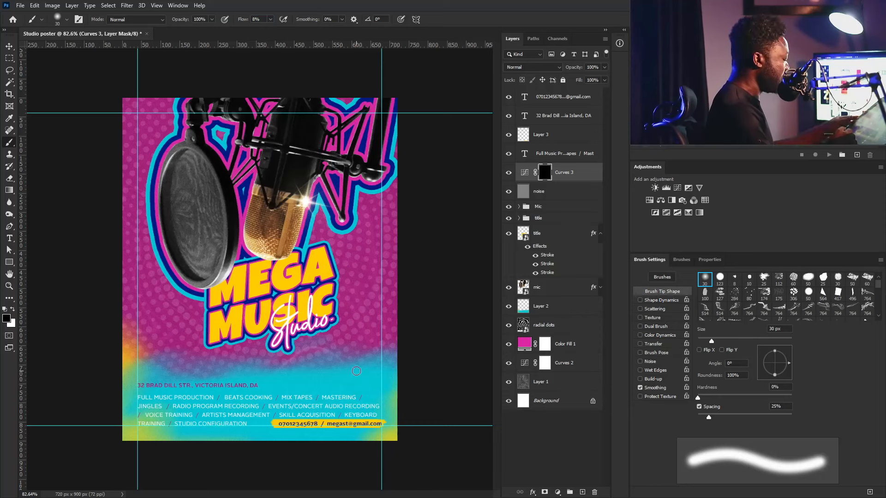
key("bracketright")
key("bracketright")
key("bracketright")
key("bracketright")
key("bracketright")
key("bracketright")
key("bracketright")
key("bracketright")
key("bracketright")
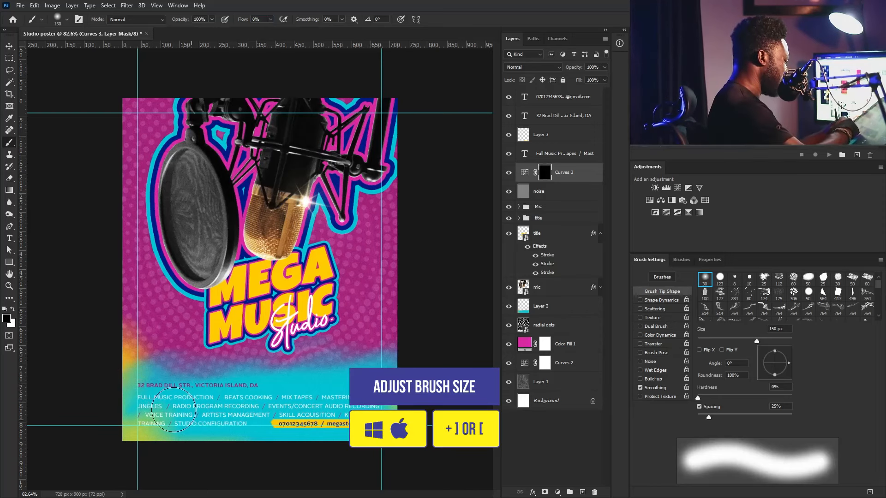
left_click(14, 310)
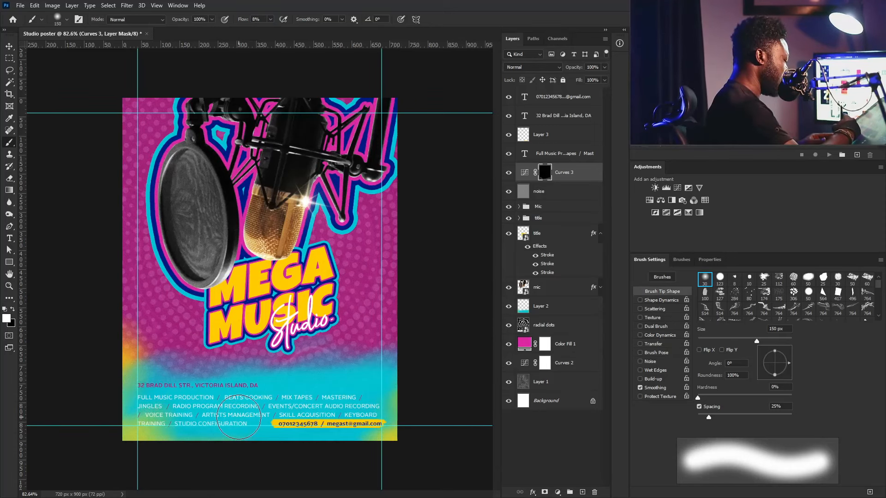
key("e")
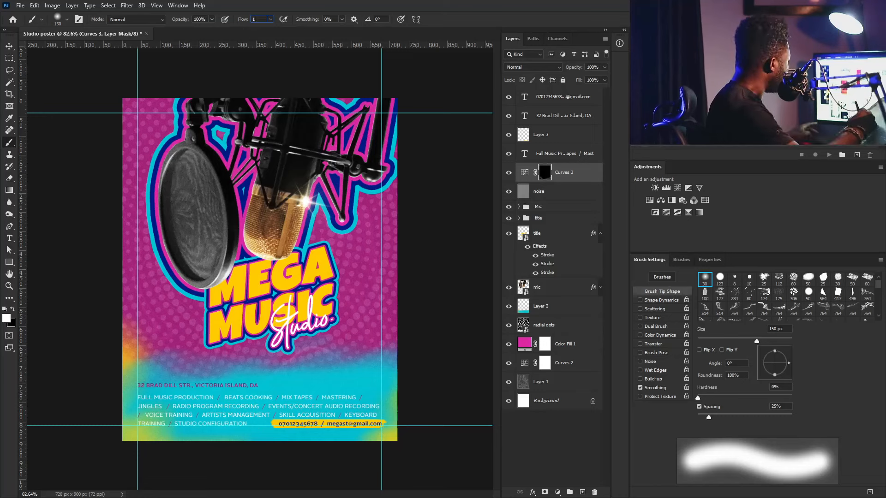
key("Return")
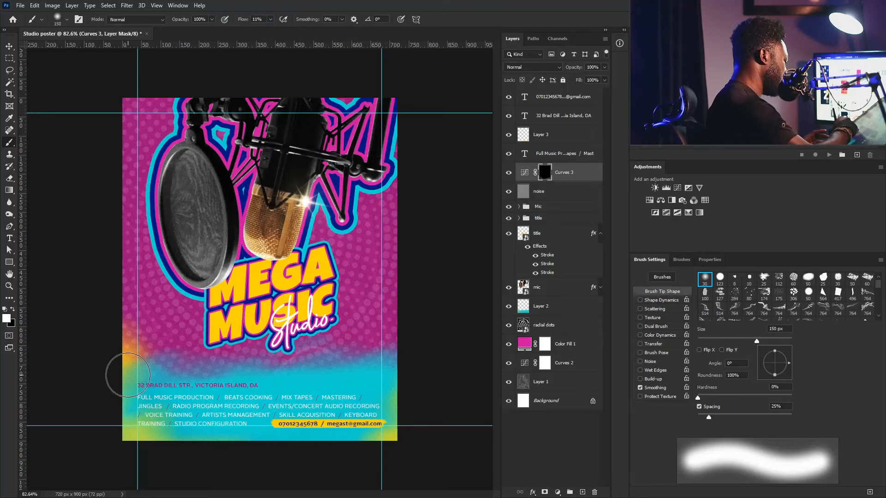